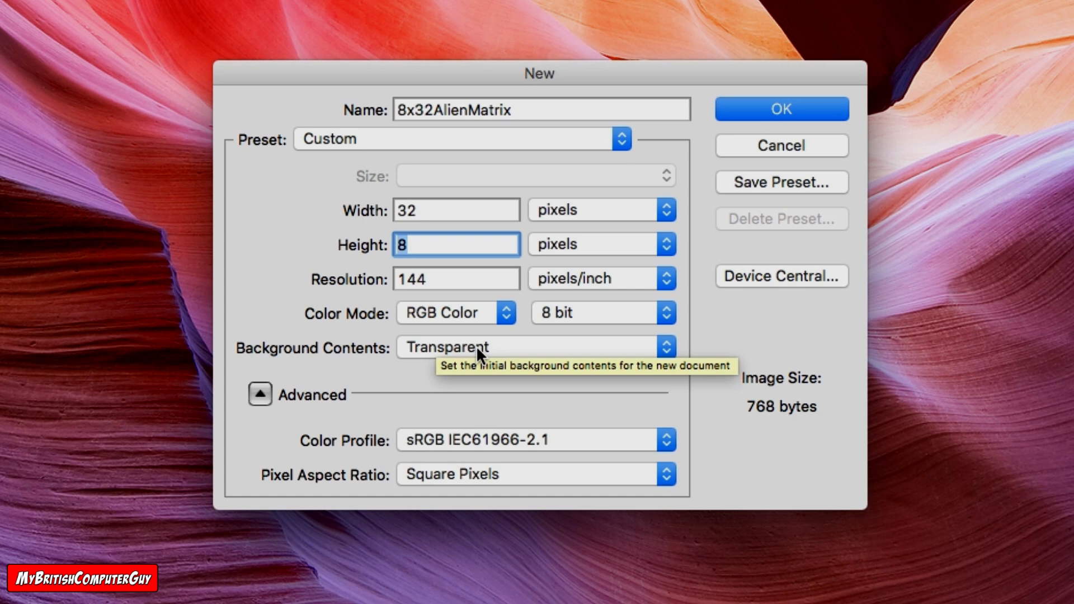
Step: Create the 32 × 8 pixel document 8x32AlienMatrix with transparent background contents, and enlarge its window to fill most of the screen
left_click(440, 394)
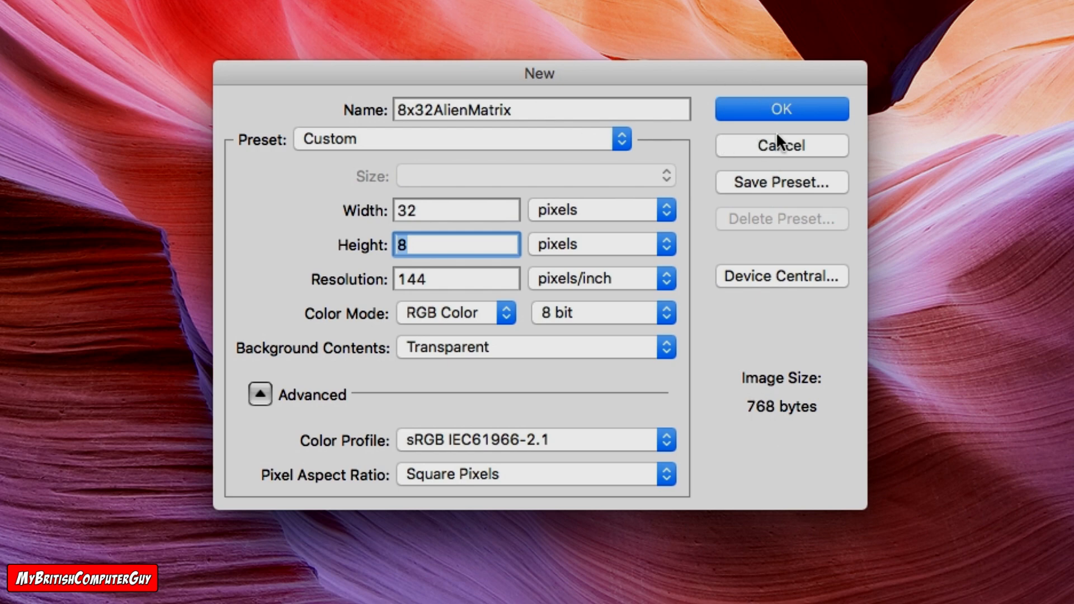
left_click(763, 112)
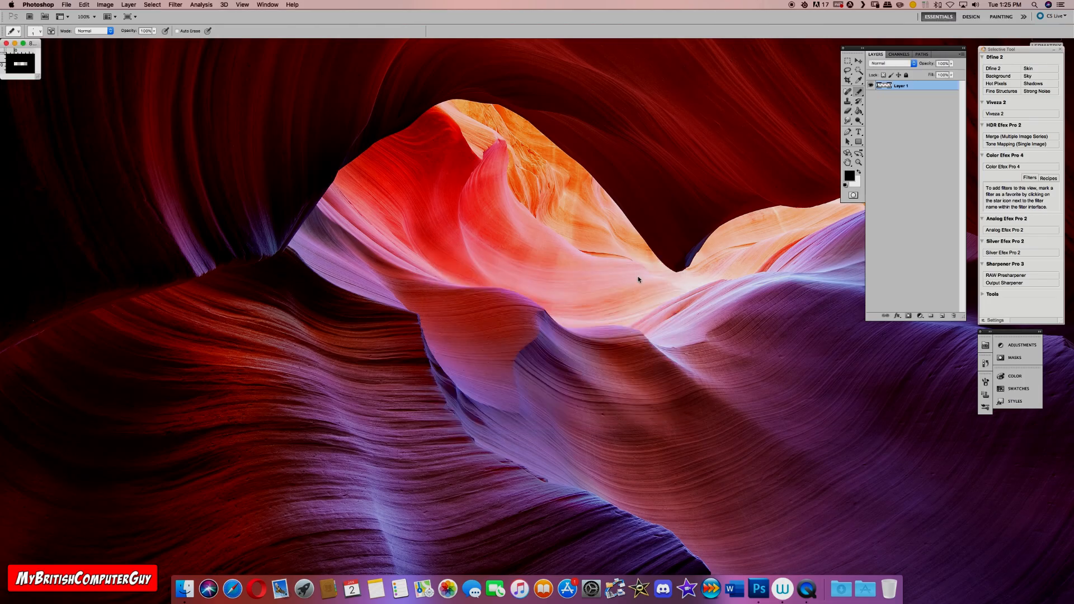
left_click_drag(39, 80, 836, 506)
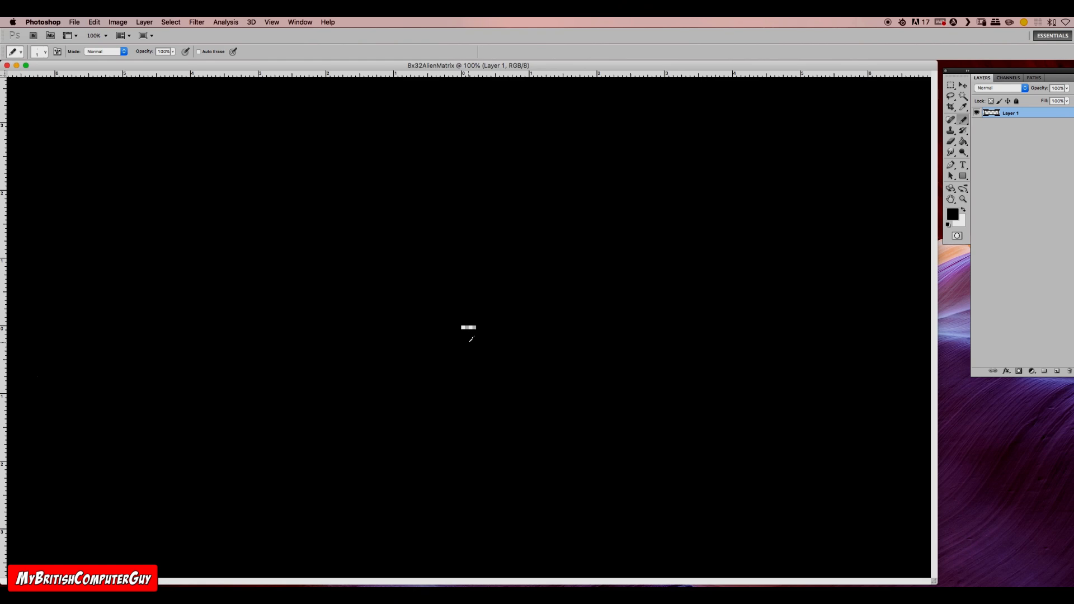
scroll(470, 341, "up", 10)
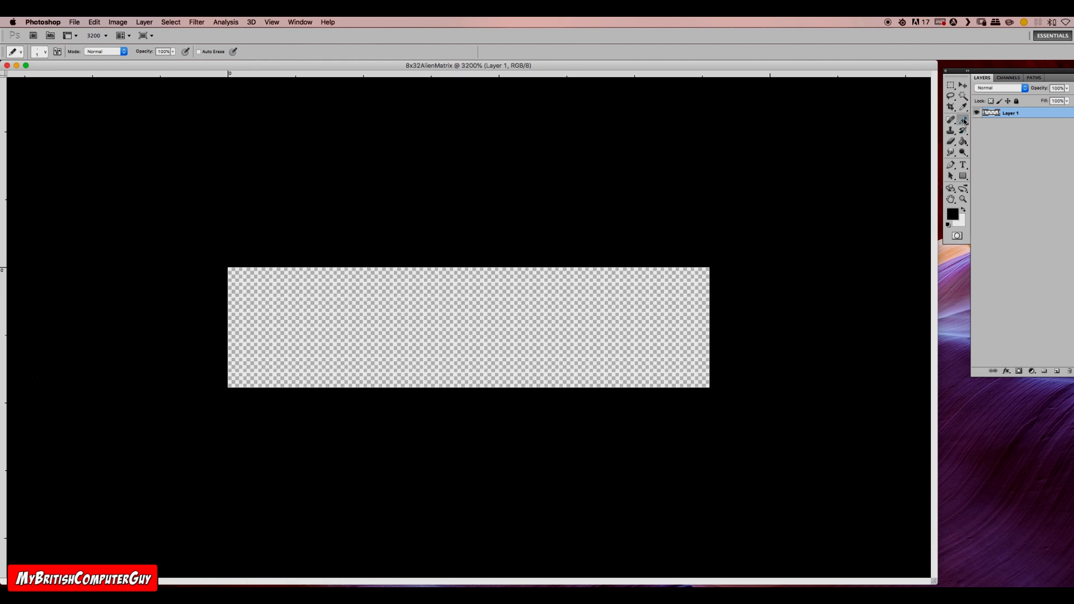
Step: Try painting two small black blobs on the canvas with the Brush tool, and undo them
key("shift+b")
key("shift+b")
key("shift+b")
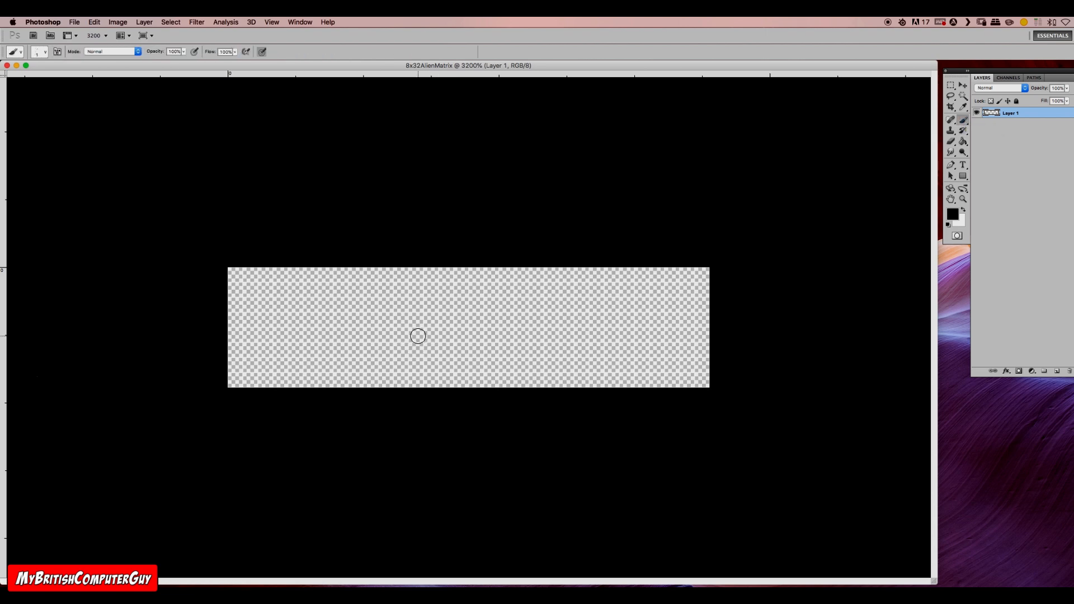
mouse_move(451, 313)
left_mouse_down()
mouse_move(439, 333)
mouse_move(462, 334)
mouse_move(449, 308)
mouse_move(432, 312)
mouse_move(448, 333)
mouse_move(455, 318)
mouse_move(444, 320)
mouse_move(453, 333)
mouse_move(445, 307)
mouse_move(416, 320)
mouse_move(435, 340)
mouse_move(467, 324)
mouse_move(436, 303)
mouse_move(421, 313)
mouse_move(426, 335)
mouse_move(484, 358)
left_mouse_up()
mouse_move(532, 297)
left_mouse_down()
mouse_move(524, 325)
mouse_move(568, 313)
mouse_move(531, 329)
mouse_move(580, 342)
mouse_move(551, 321)
left_mouse_up()
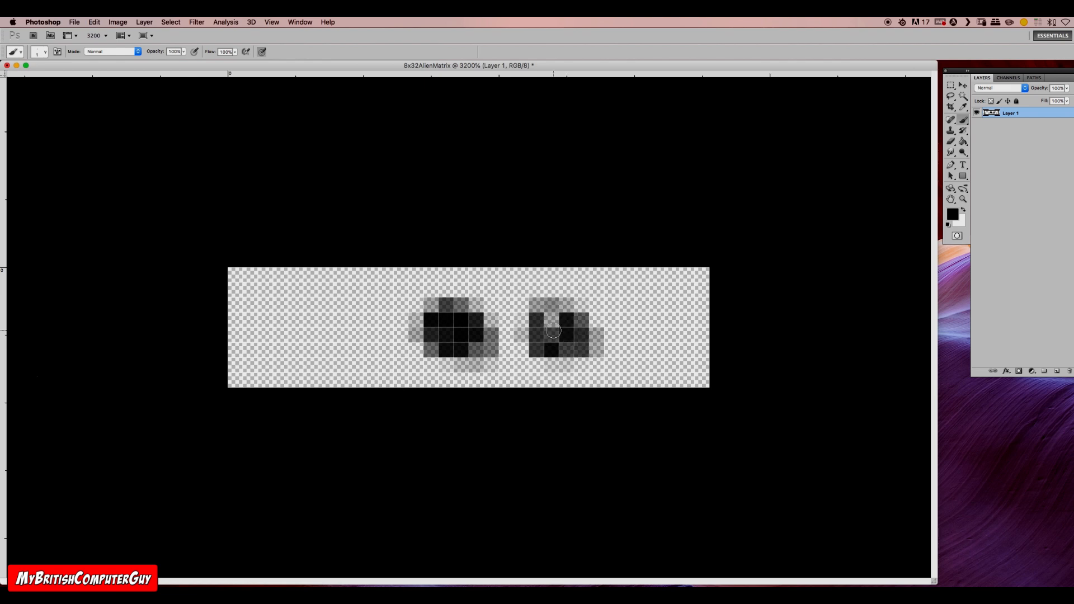
key("alt+super+z")
key("alt+super+z")
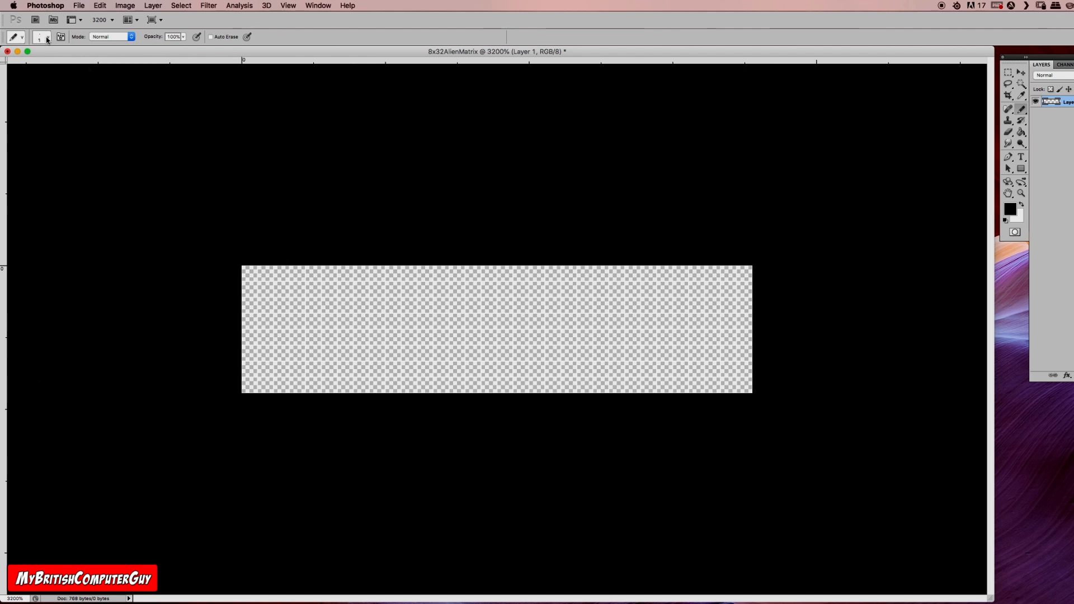
Step: Try a much larger Pencil tip by stamping once on the canvas, and undo the mark
left_click(47, 37)
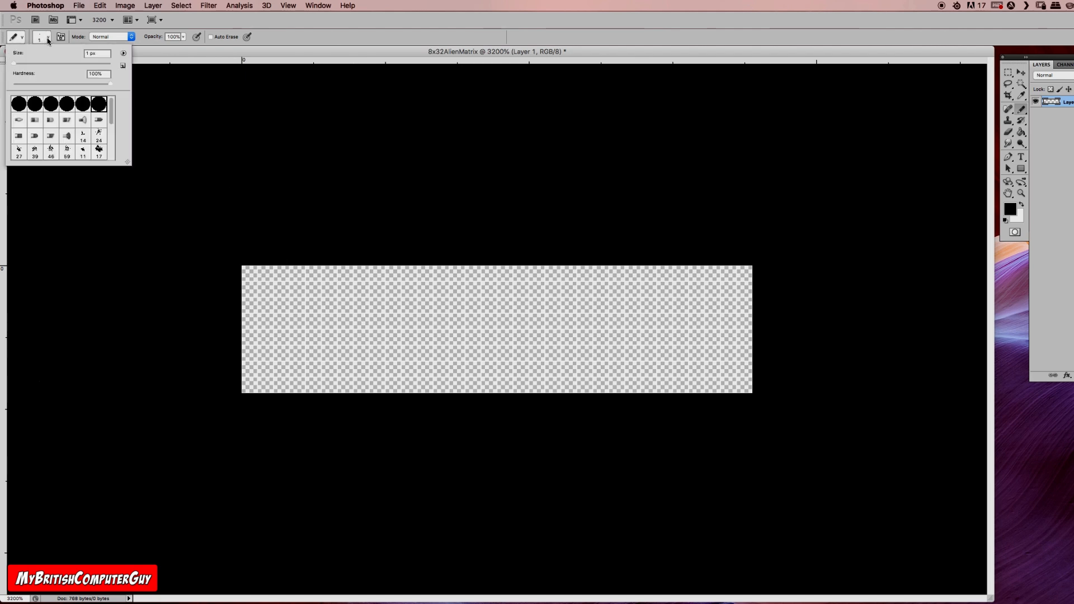
left_click(49, 38)
left_click(48, 39)
left_click(31, 65)
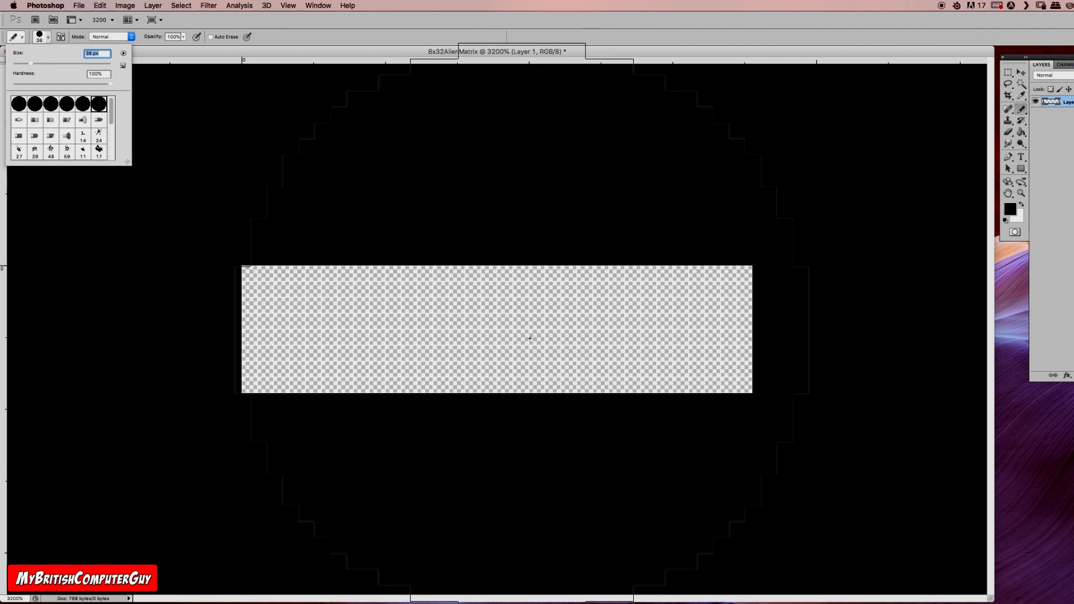
key("Return")
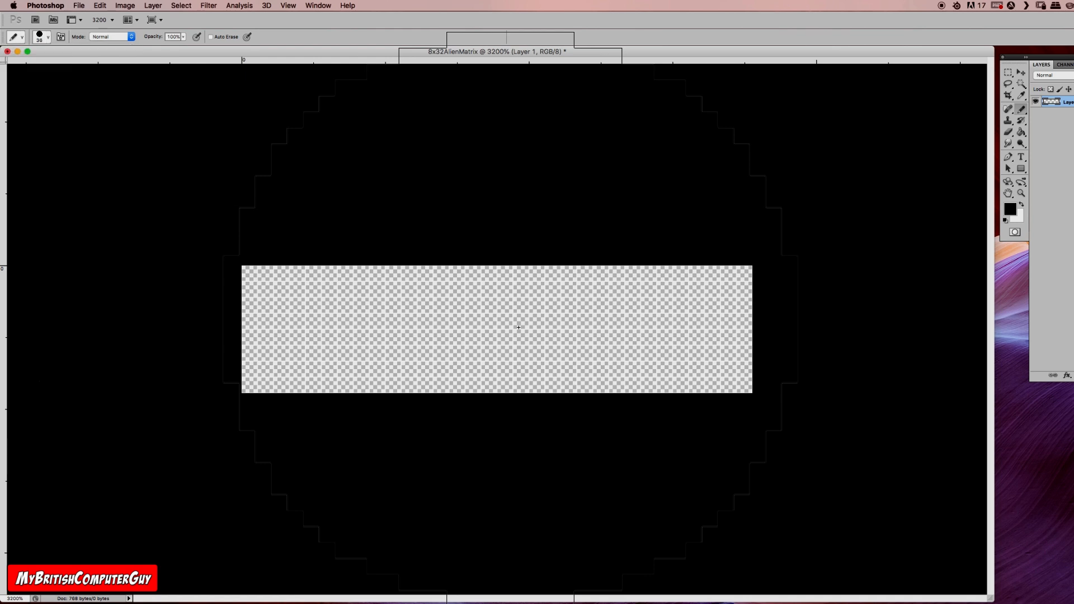
left_click(515, 324)
key("ctrl+z")
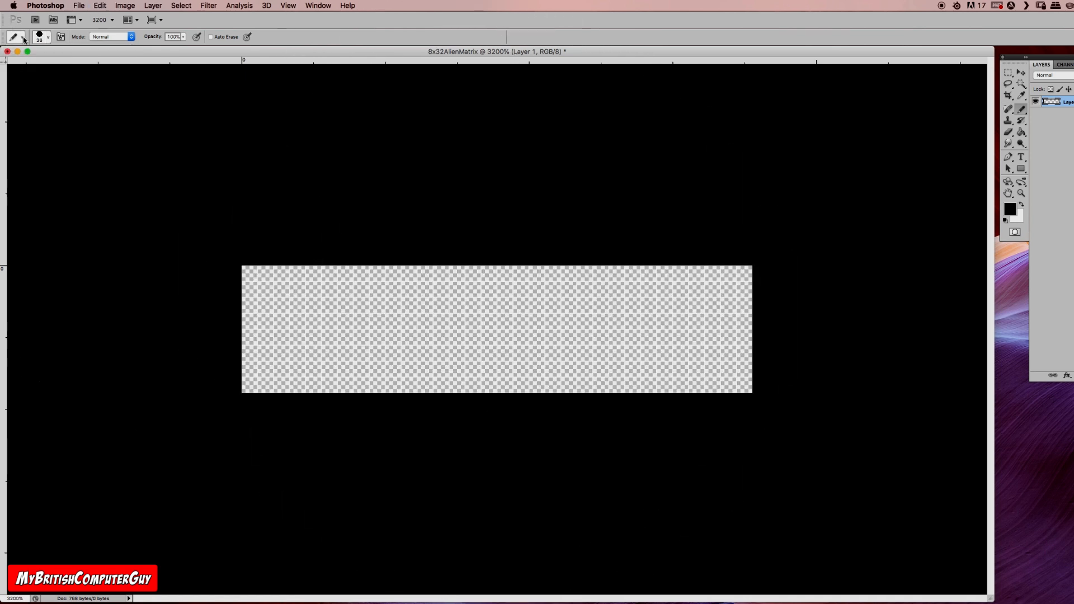
Step: Set the Pencil tool's size to 1 px
left_click(48, 38)
left_click_drag(32, 62, 10, 63)
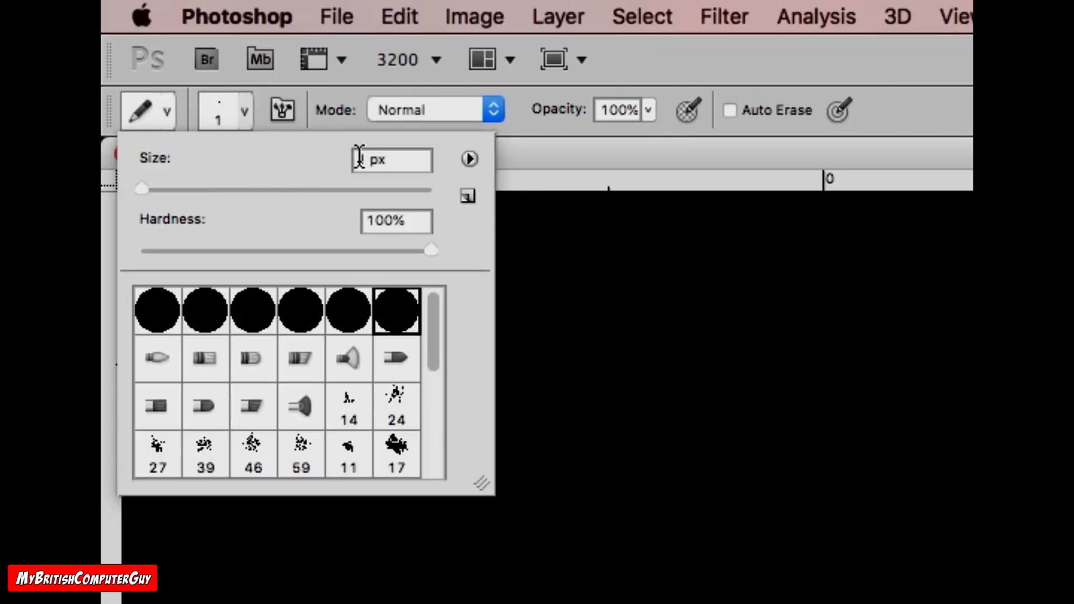
left_click(691, 160)
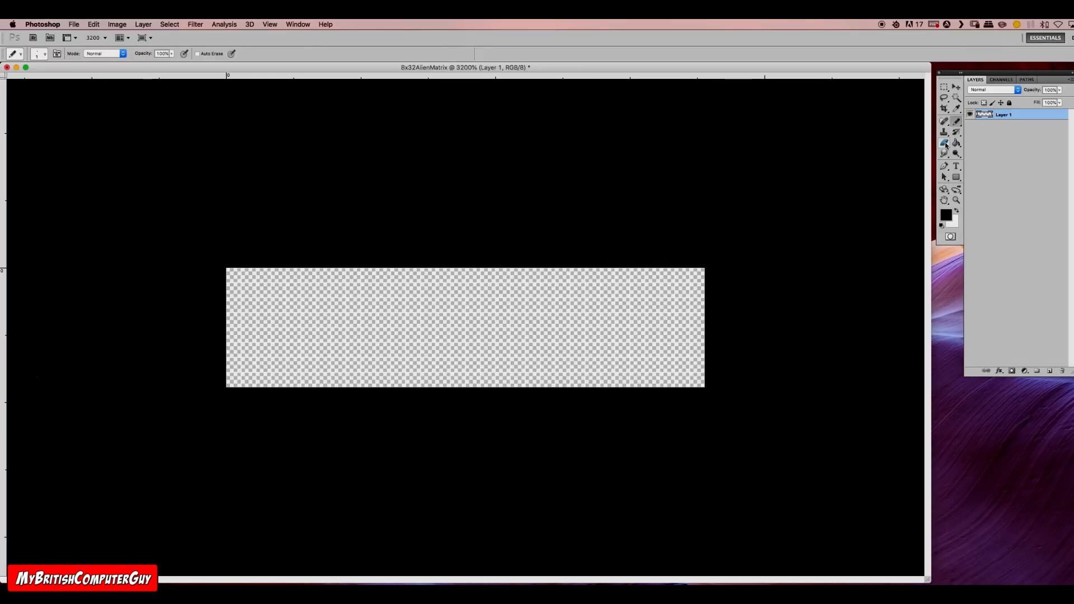
Step: Set the Eraser tool's size to 1 px, using its Pencil mode
left_click(945, 143)
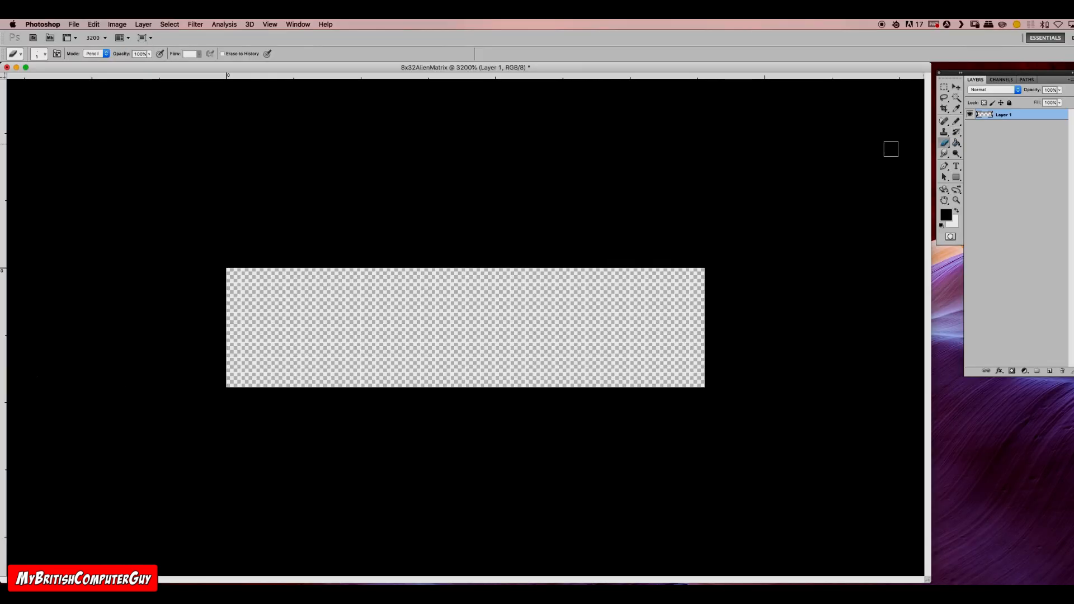
left_click(45, 56)
left_click(41, 79)
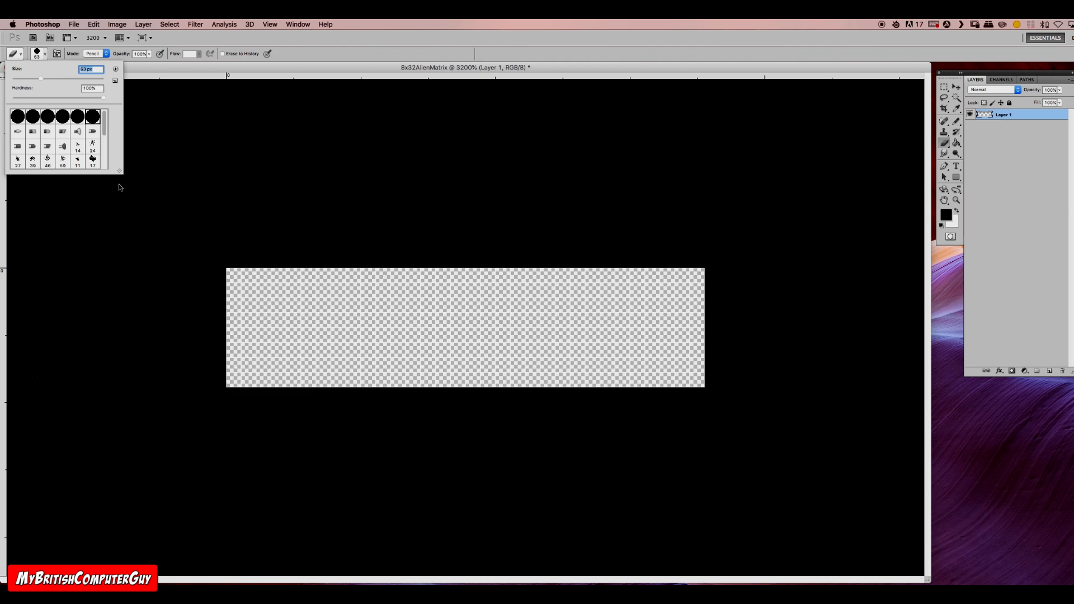
left_click(21, 79)
left_click_drag(22, 81, 10, 81)
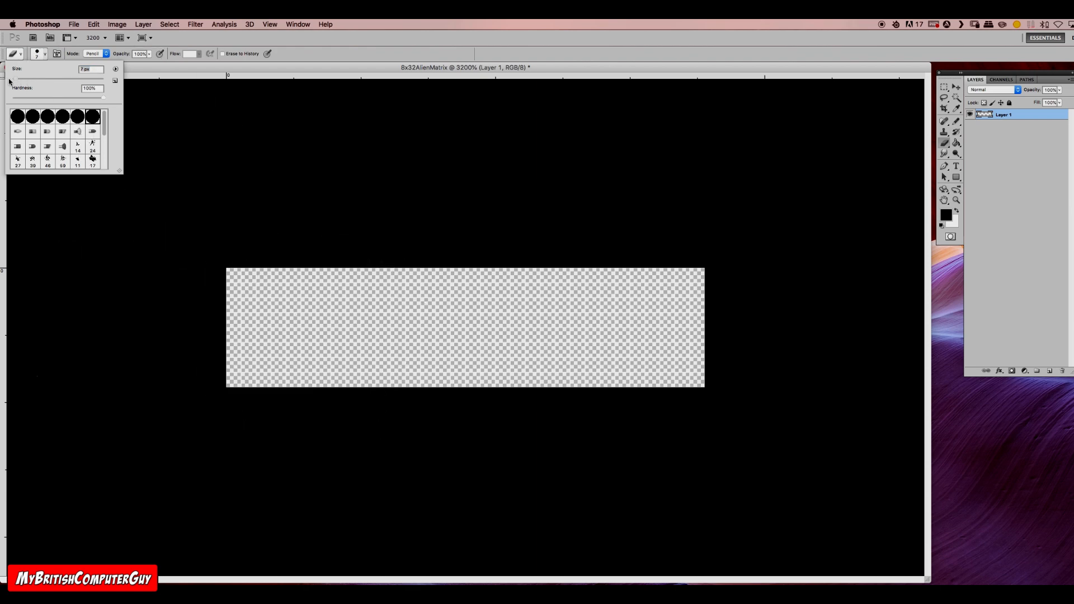
left_click(129, 72)
Step: Choose the Pencil tool and set the foreground colour to red with an R value of 255
left_click(956, 121)
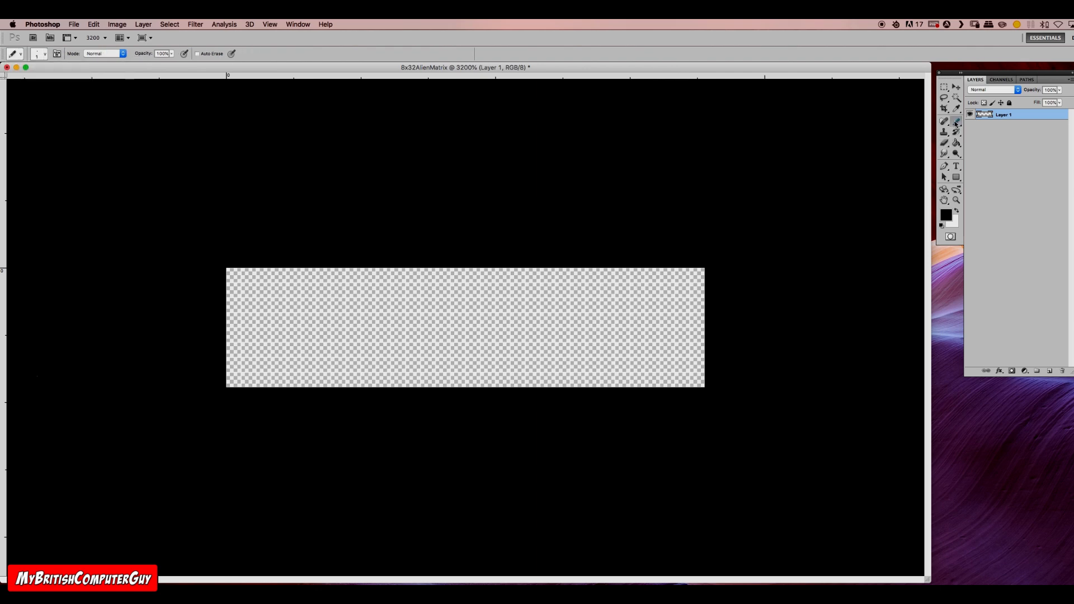
left_click(945, 216)
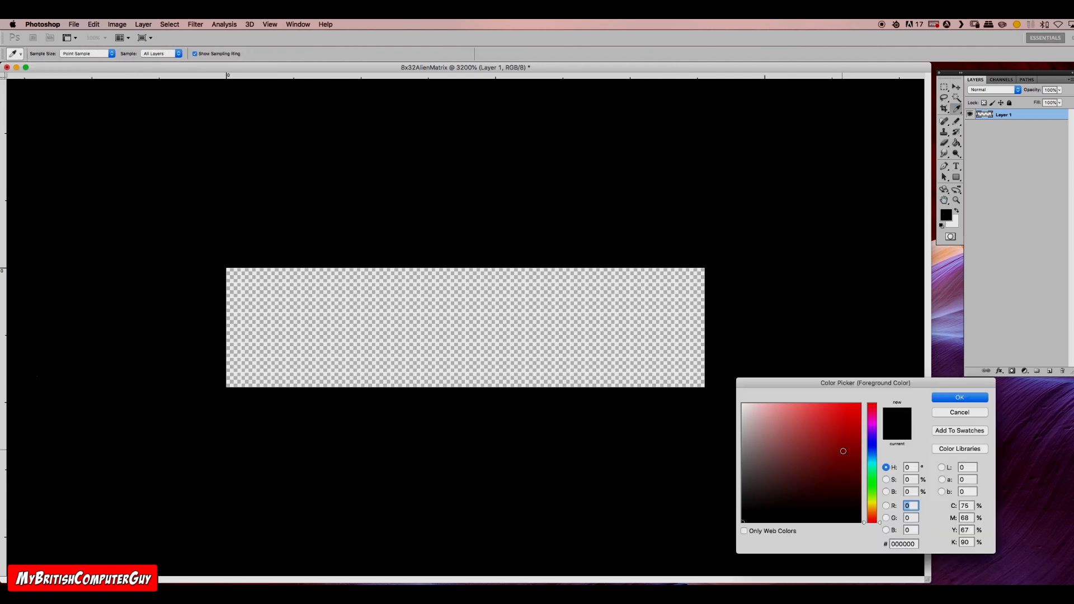
type("255")
left_click(960, 398)
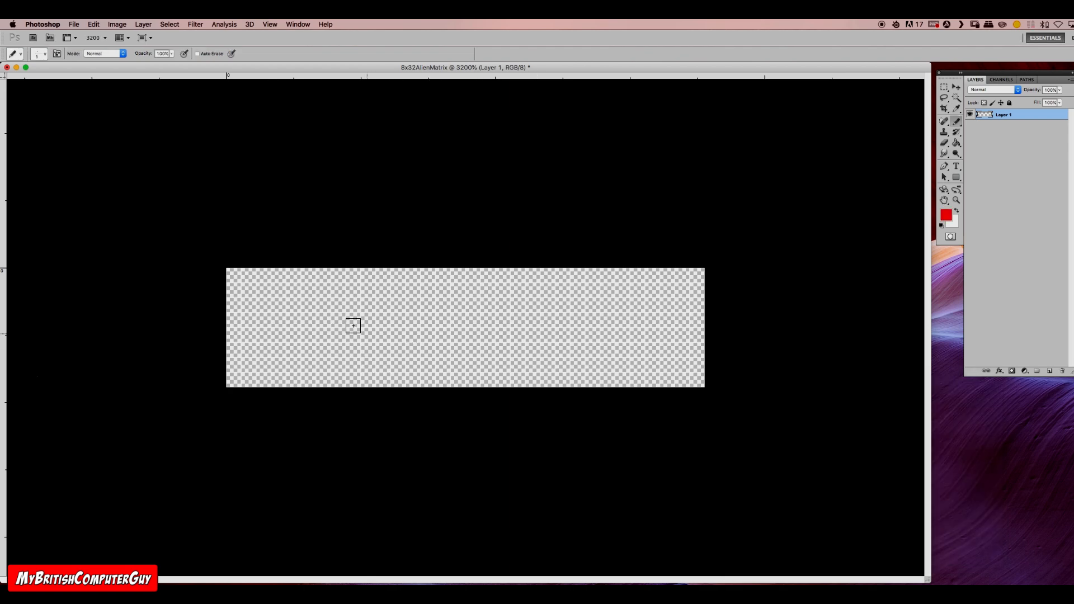
Step: Draw a red ghost outline 9 pixels wide over the full canvas height, with stepped upper corners and straight sides
mouse_move(308, 275)
left_mouse_down()
mouse_move(366, 274)
mouse_move(398, 301)
mouse_move(398, 380)
left_mouse_up()
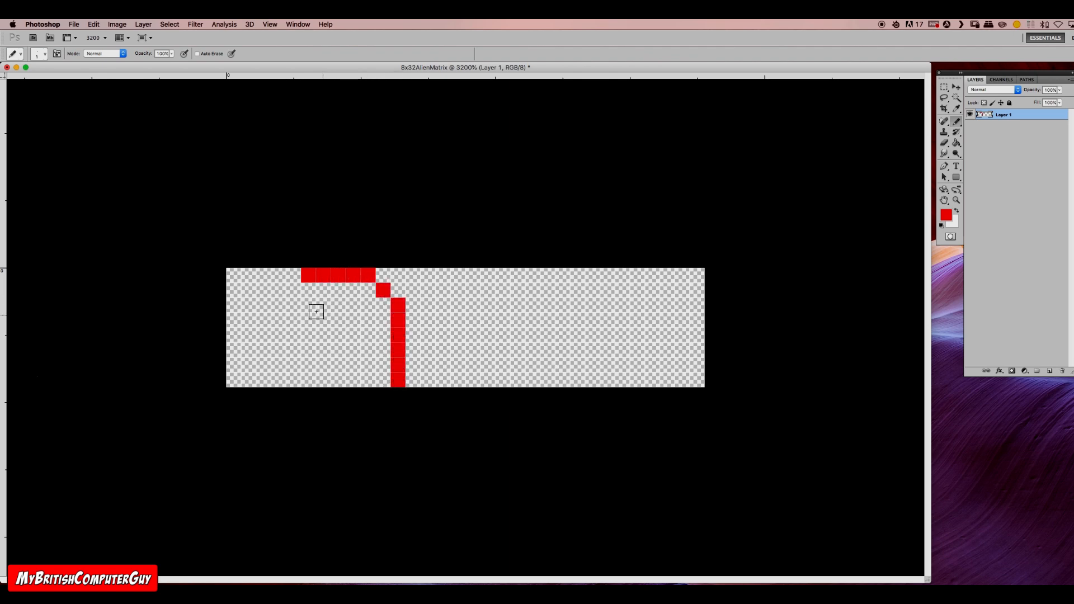
left_click(293, 290)
left_click_drag(278, 305, 283, 382)
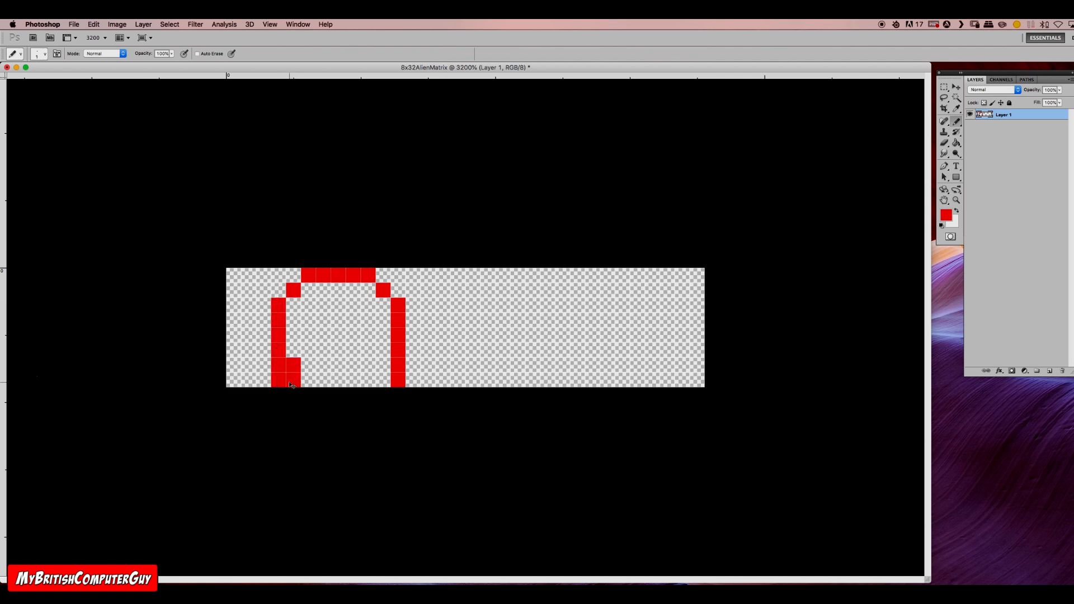
key("super+z")
left_click_drag(278, 305, 278, 382)
Step: Add three single-pixel feet between the ghost's sides and fill the body red, leaving two eyes of 2 × 3 pixels empty
left_click(308, 379)
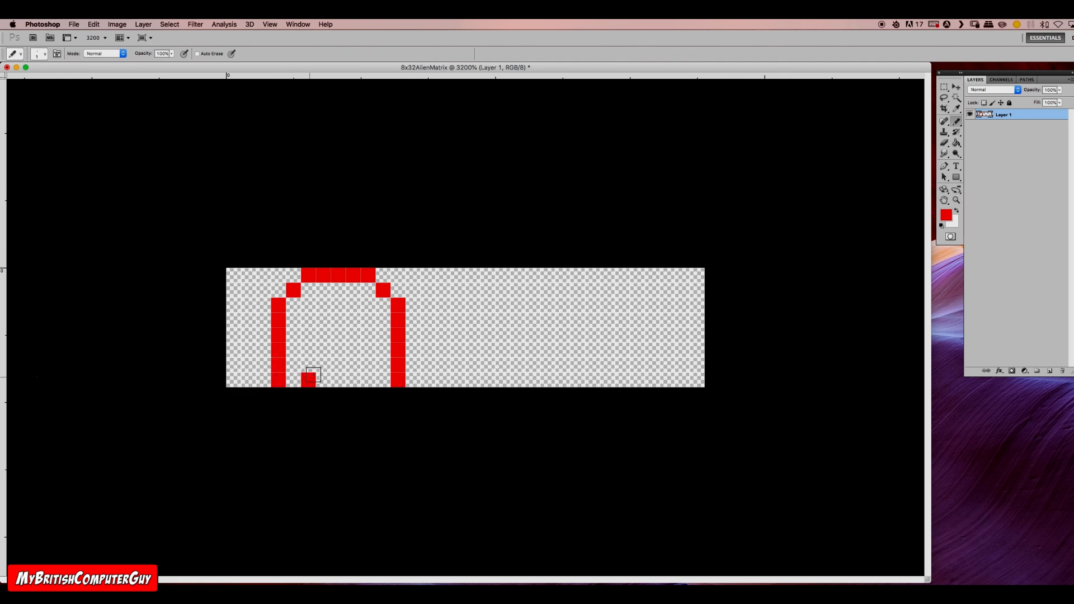
left_click(339, 379)
left_click(369, 379)
left_click_drag(292, 365, 386, 365)
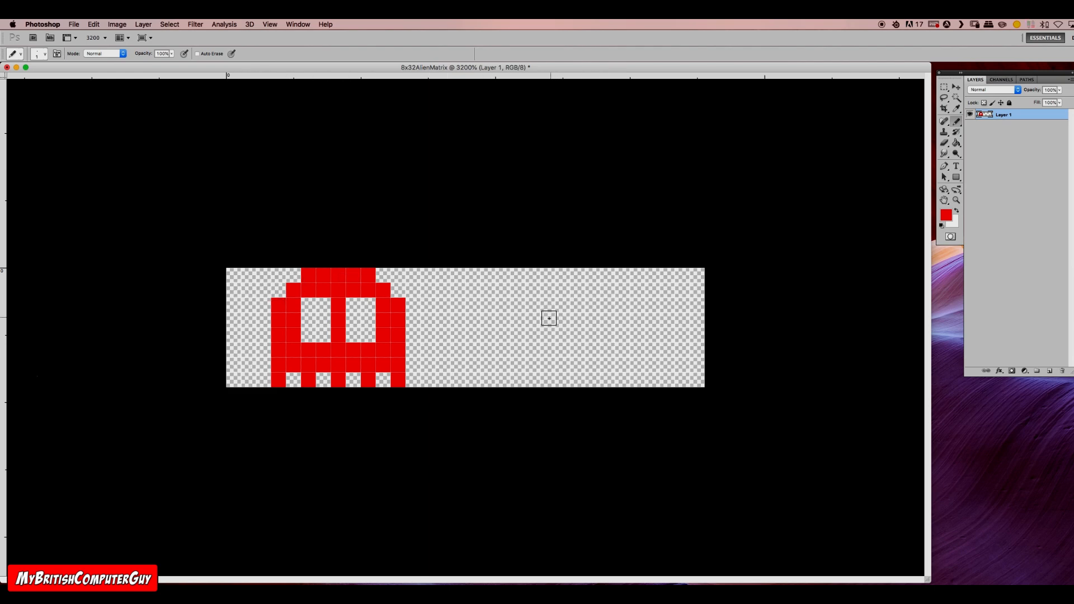
Step: Try black and white Pencil strokes on the empty area beside the ghost, and undo them
left_click(943, 225)
left_click_drag(652, 320, 638, 335)
mouse_move(563, 320)
left_mouse_down()
mouse_move(559, 334)
mouse_move(613, 339)
mouse_move(622, 350)
left_mouse_up()
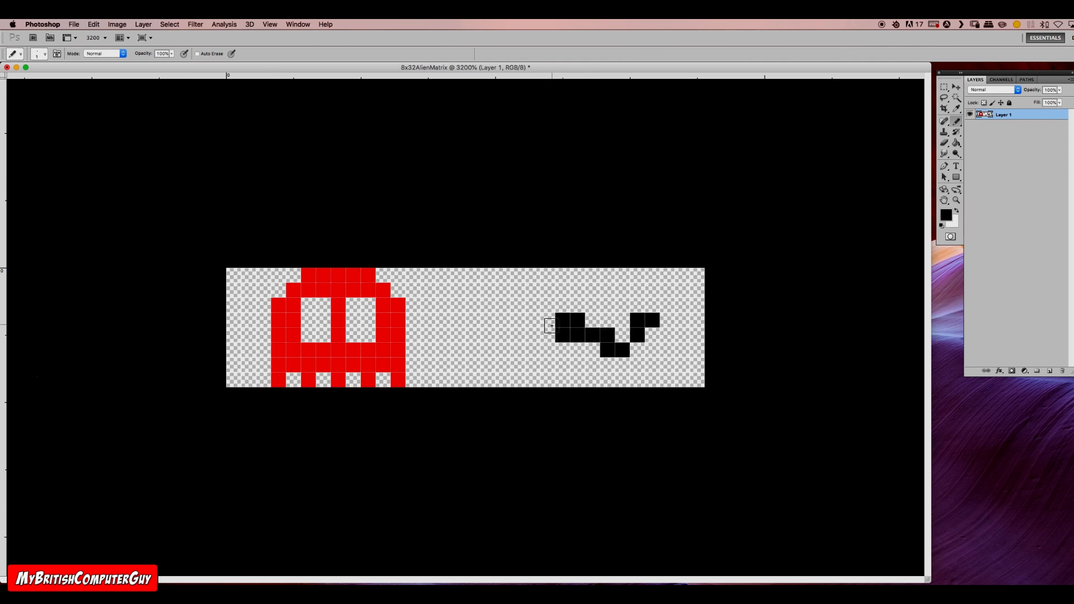
left_click(956, 213)
mouse_move(652, 275)
left_mouse_down()
mouse_move(559, 295)
mouse_move(506, 354)
mouse_move(497, 320)
mouse_move(504, 350)
left_mouse_up()
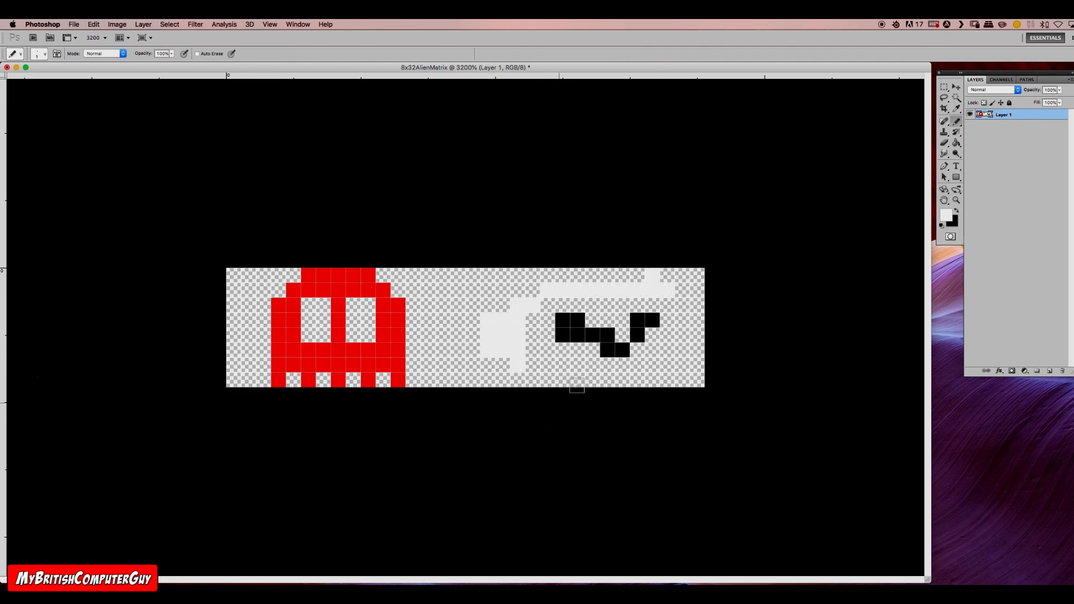
key("super+alt+z")
key("super+alt+z")
key("super+alt+z")
key("super+alt+z")
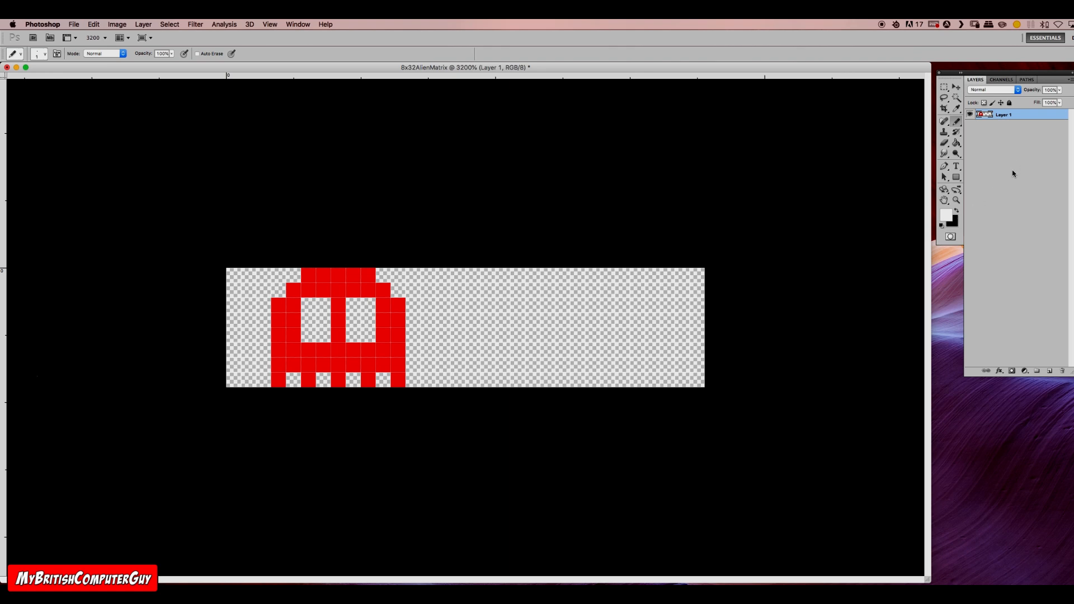
Step: Add a new layer filled with black and place it beneath the ghost layer as a background
left_click(1050, 371)
left_click(1050, 371)
key("super+z")
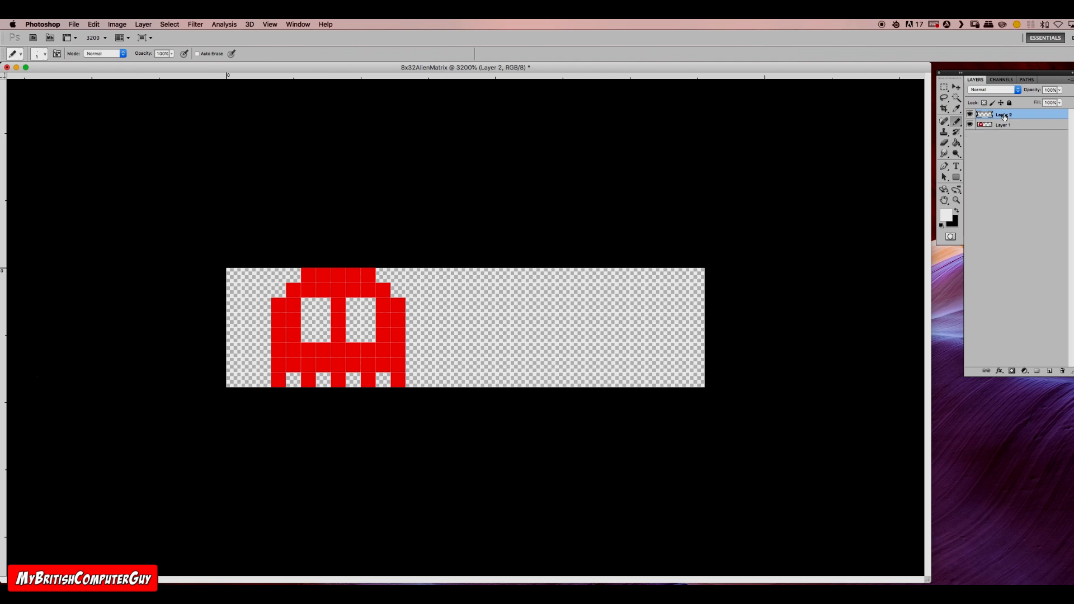
left_click(957, 143)
left_click(956, 211)
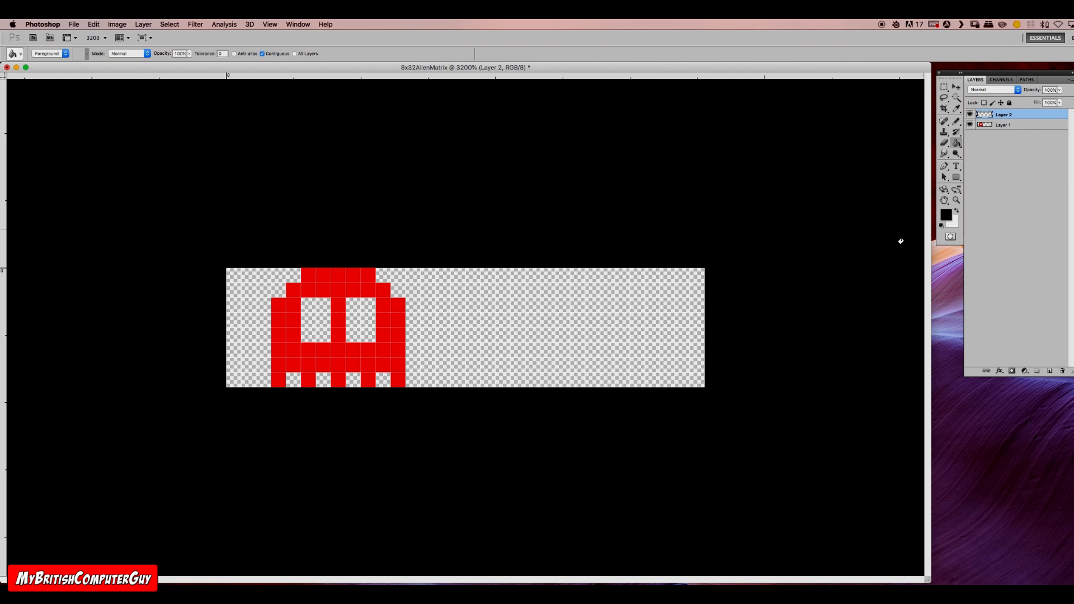
left_click(685, 319)
double_click(1009, 114)
left_click_drag(1029, 114, 1023, 134)
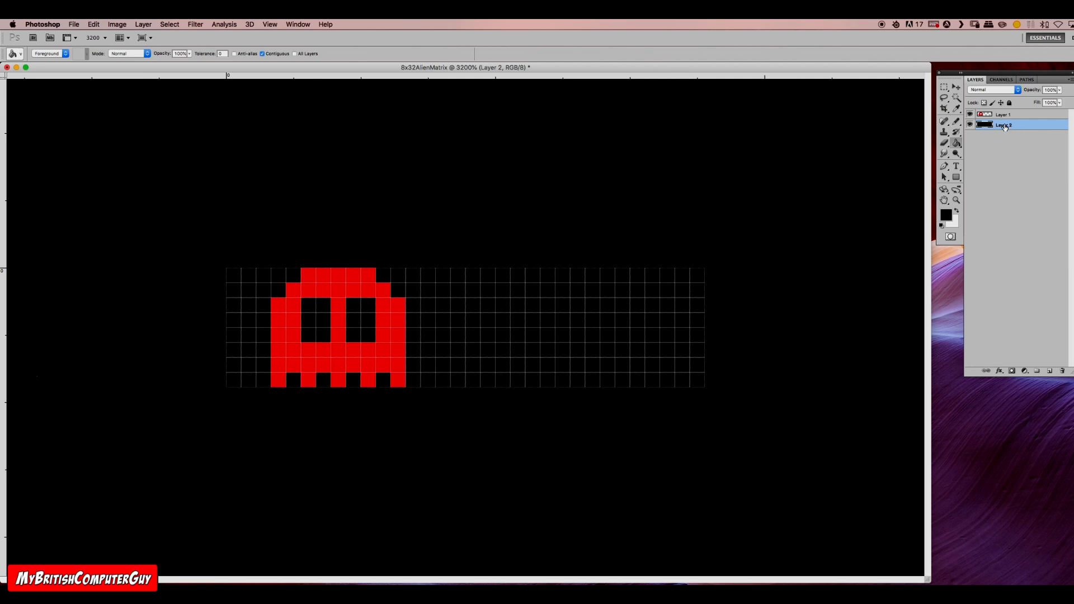
Step: Undo the black background layer, back to the single ghost layer
key("alt+super+z")
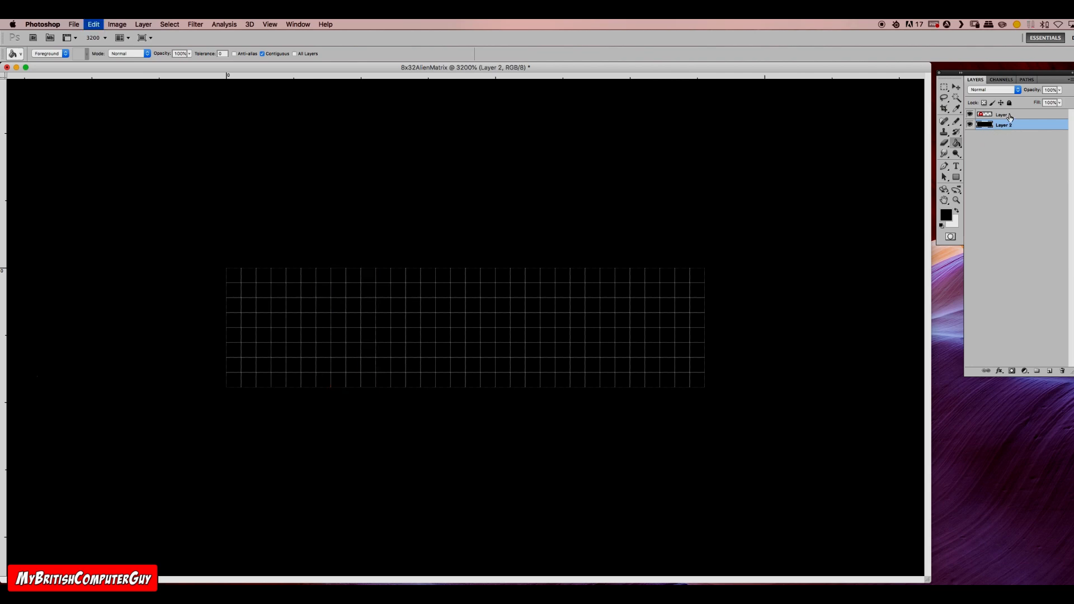
key("alt+super+z")
key("alt+super+z")
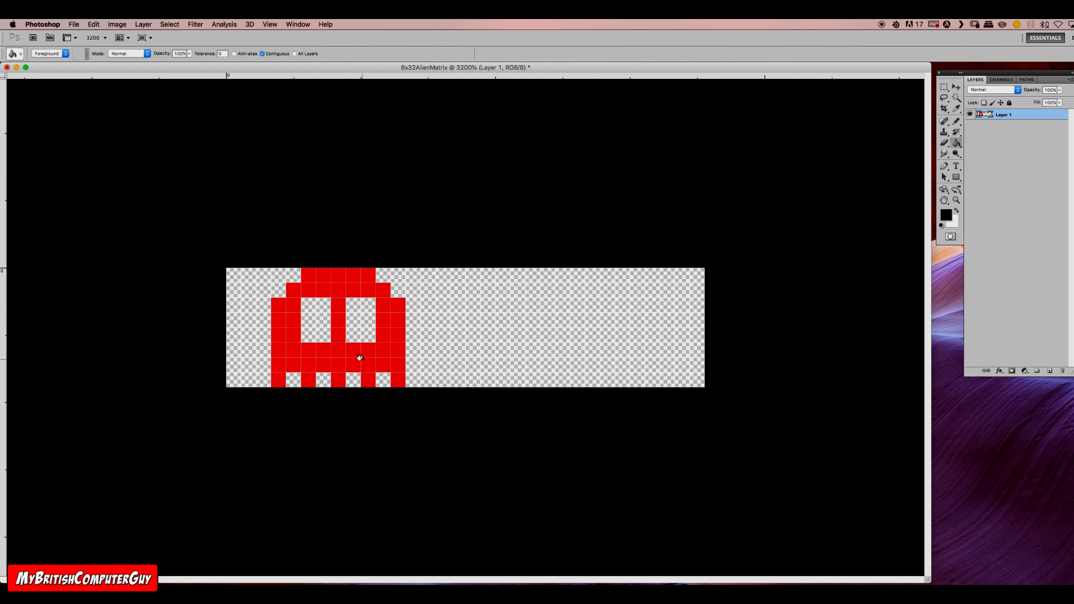
Step: Paint both of the ghost's eyes white with the Pencil tool, leaving the lower-left pixel of each transparent as a pupil
left_click(958, 213)
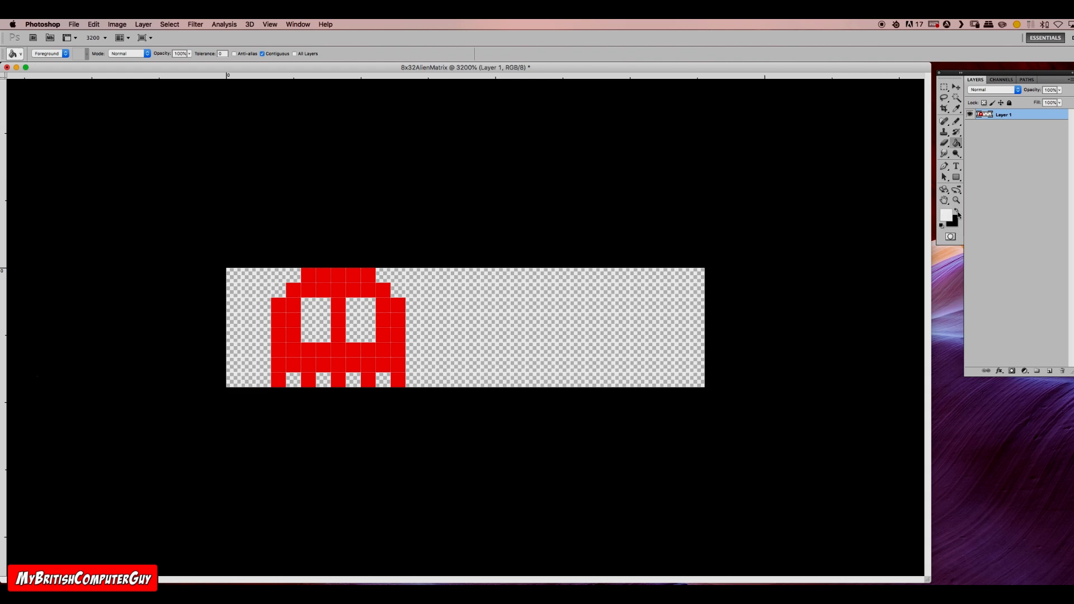
left_click(957, 121)
mouse_move(353, 306)
left_mouse_down()
mouse_move(365, 342)
mouse_move(352, 312)
mouse_move(307, 305)
mouse_move(322, 306)
mouse_move(324, 338)
left_mouse_up()
left_click(309, 319)
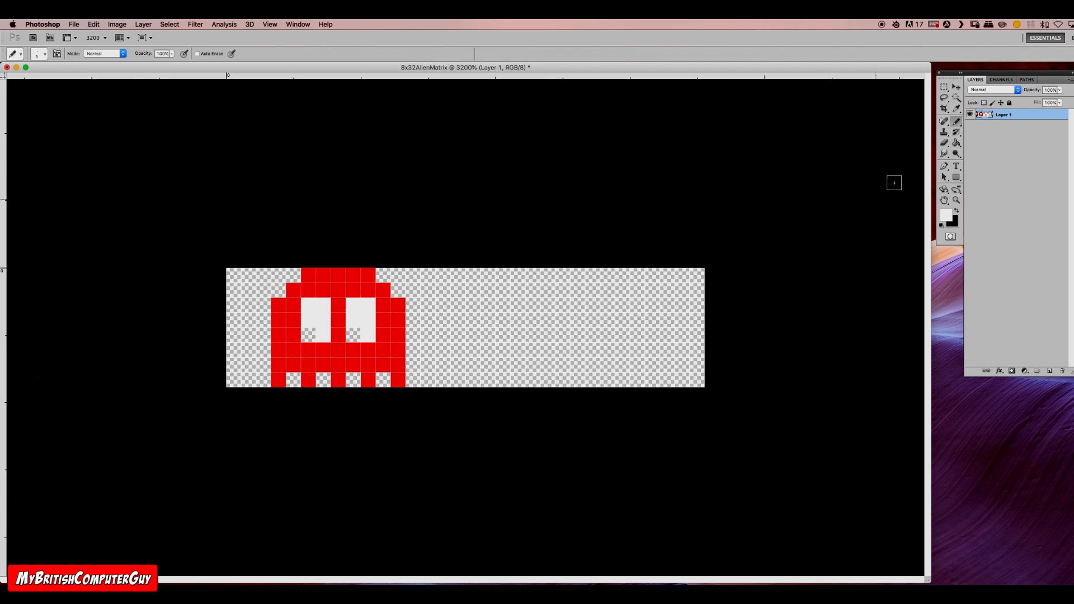
Step: Set the foreground colour to fully saturated blue
left_click(950, 218)
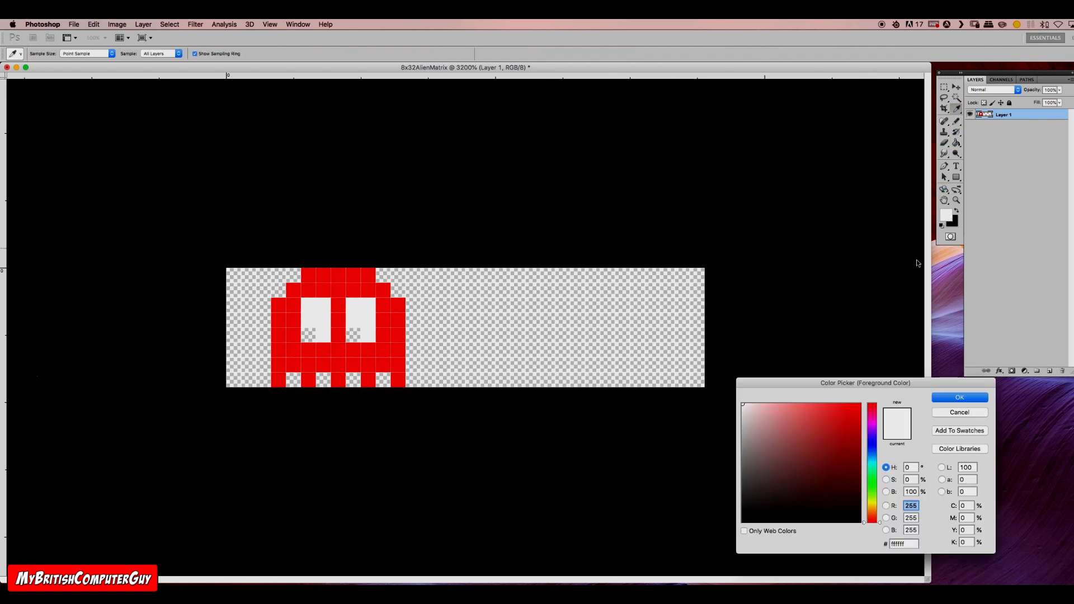
left_click(875, 442)
left_click(861, 404)
left_click(943, 399)
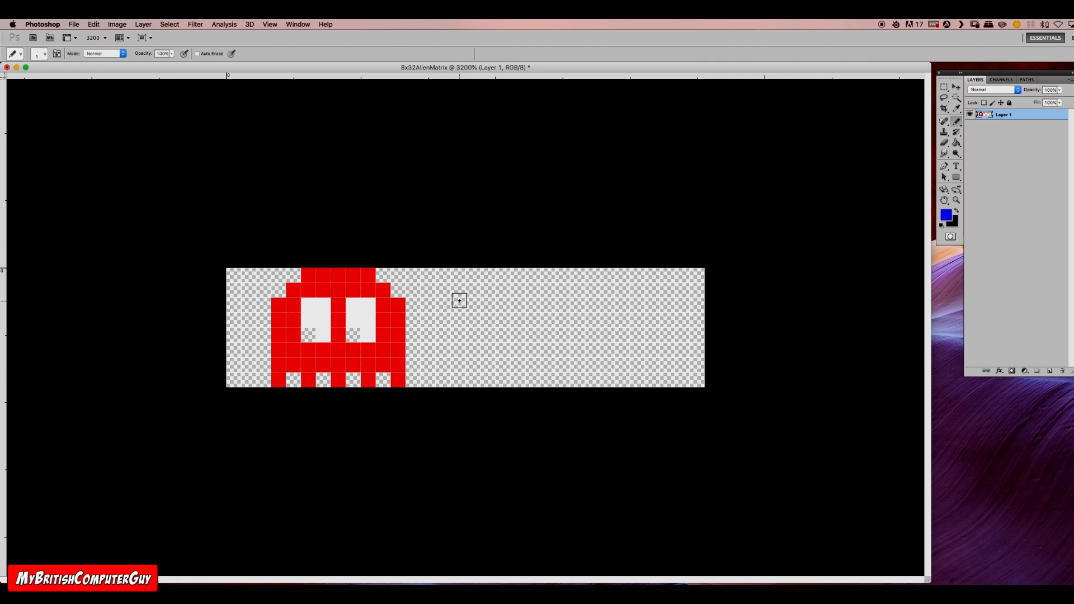
Step: Draw a blue letter T, 3 pixels wide and 6 pixels tall, just right of the ghost
left_click_drag(458, 290, 454, 356)
left_click(458, 364)
left_click(443, 290)
left_click(472, 290)
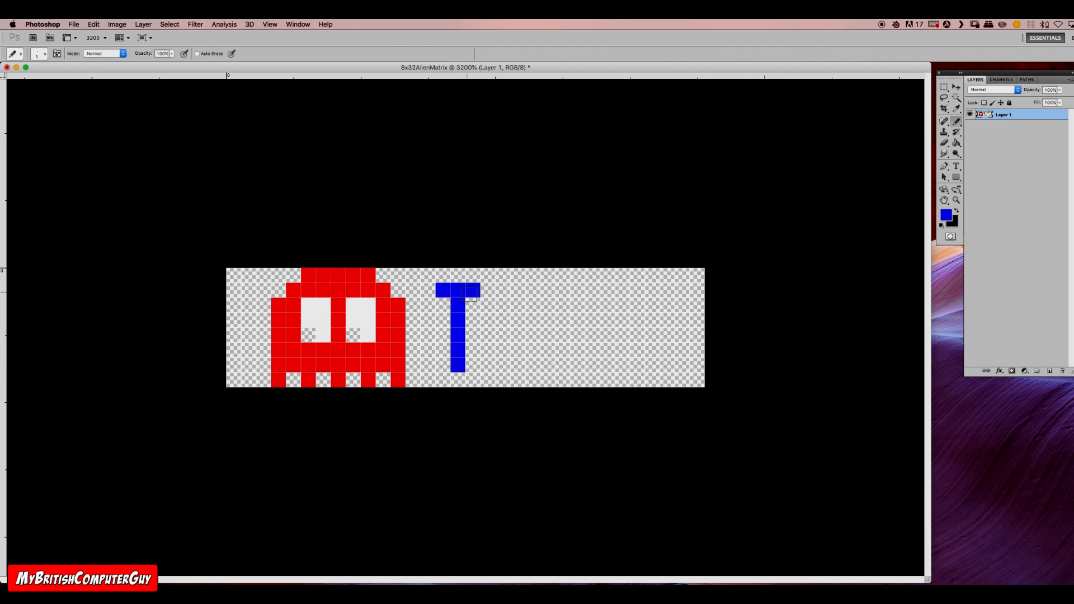
Step: Draw the blue letters E and S after the T, each 3 pixels wide and 6 pixels tall with one-pixel gaps
mouse_move(502, 290)
left_mouse_down()
mouse_move(502, 358)
mouse_move(518, 365)
left_mouse_up()
left_click(533, 364)
left_click(518, 320)
left_click(518, 290)
left_click(533, 290)
left_click(590, 289)
mouse_move(590, 290)
left_mouse_down()
mouse_move(563, 302)
mouse_move(563, 324)
mouse_move(593, 321)
mouse_move(592, 364)
mouse_move(562, 364)
left_mouse_up()
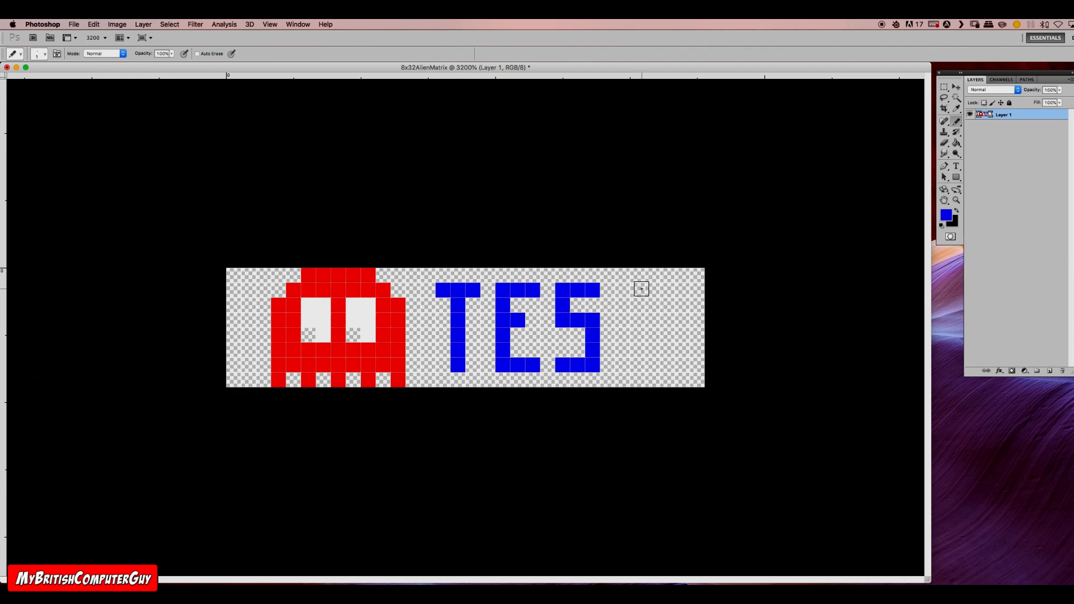
Step: Draw the final blue letter T, 3 pixels wide and 6 pixels tall, after the S to complete the word TEST
left_click_drag(637, 290, 637, 364)
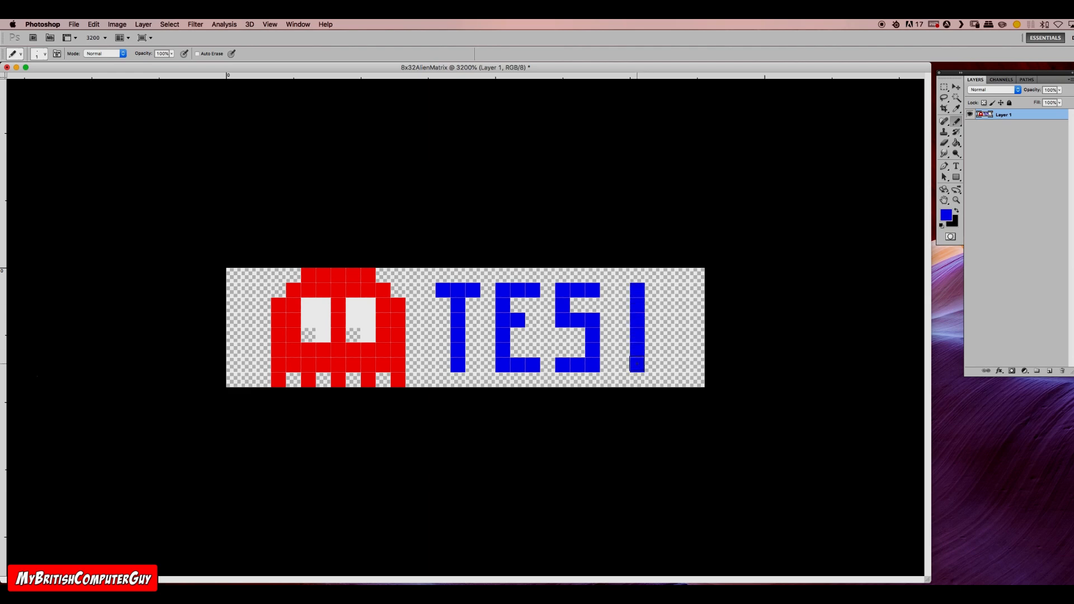
left_click(623, 290)
left_click(652, 290)
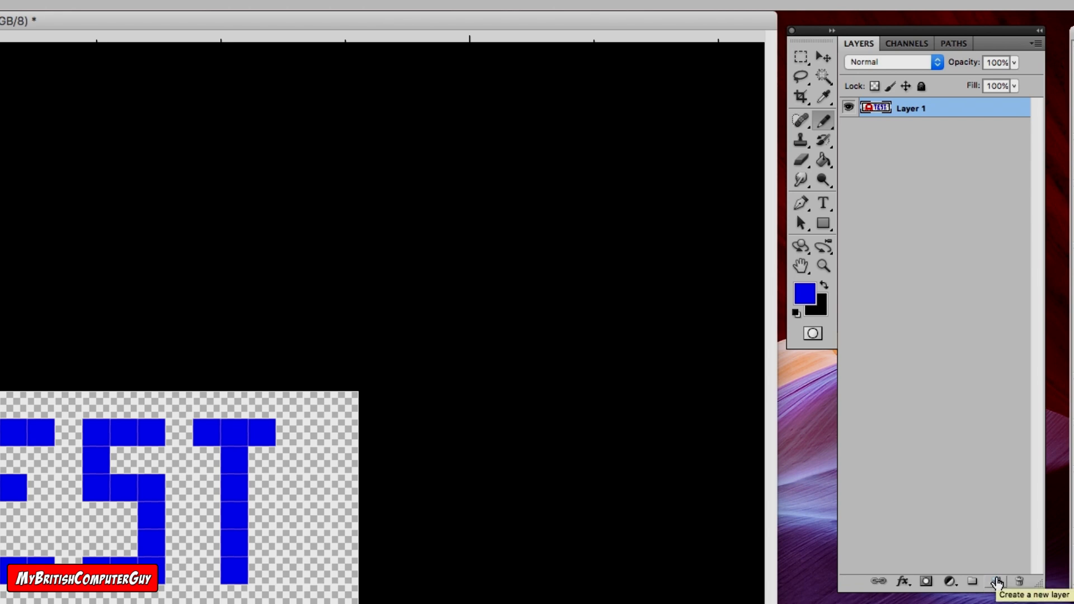
Step: Duplicate the artwork layer, then hide the original Layer 1 and make the copy active
left_click(997, 583)
left_click(996, 583)
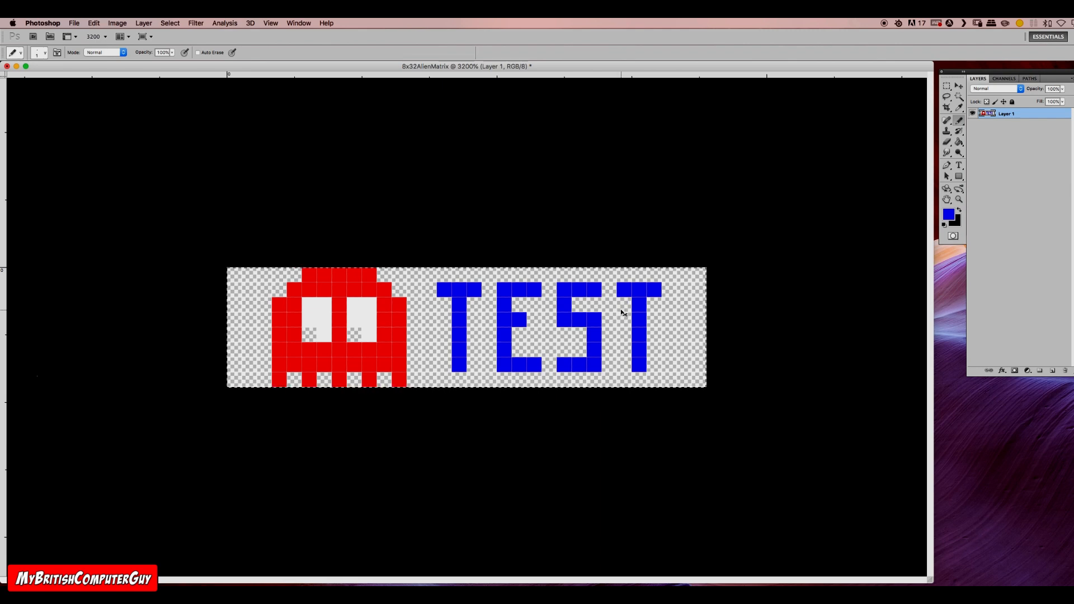
key("super+j")
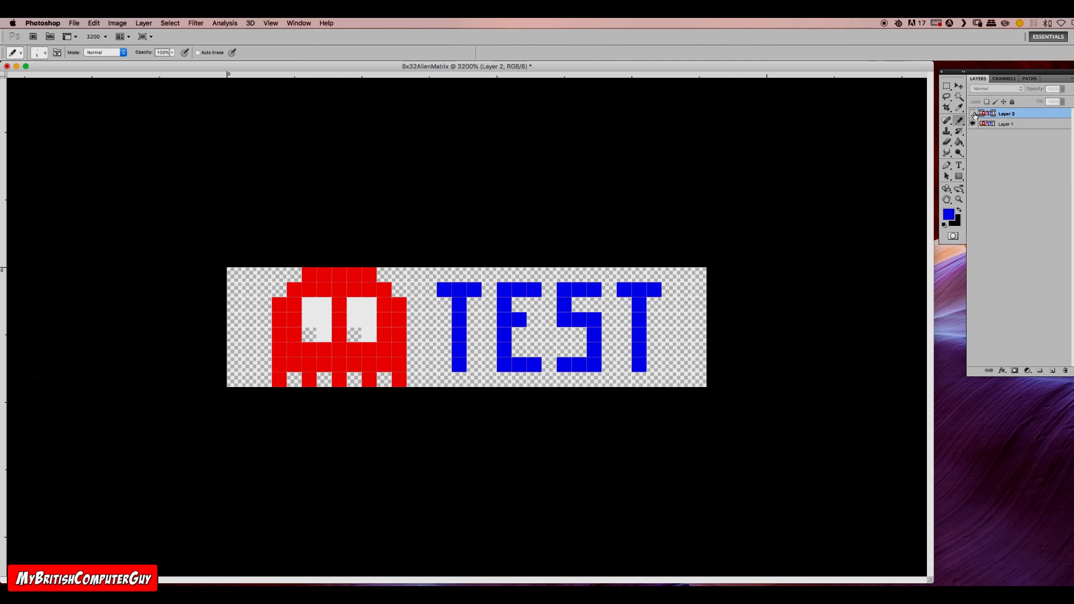
left_click(1002, 125)
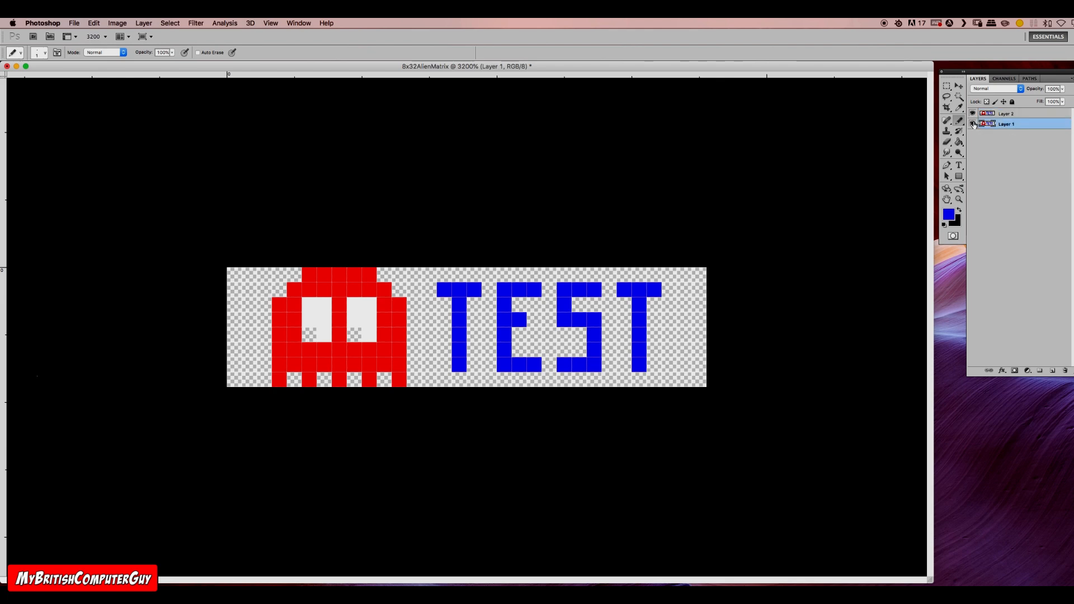
left_click(974, 125)
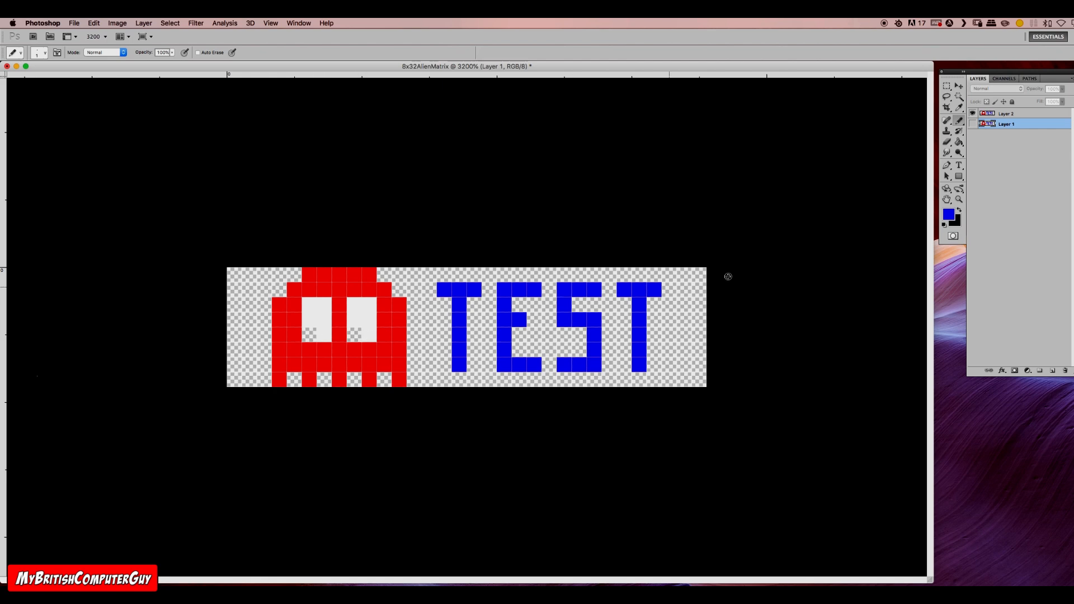
left_click(1009, 115)
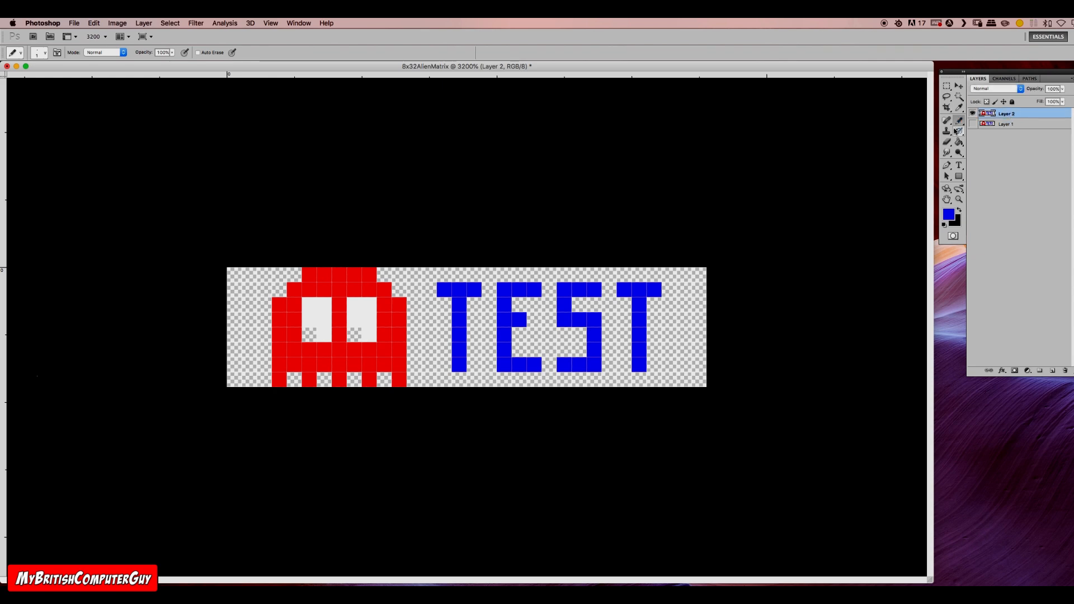
Step: Move the pupils on the copy by erasing each eye's lower-right pixel and painting its lower-left pixel white
left_click(947, 143)
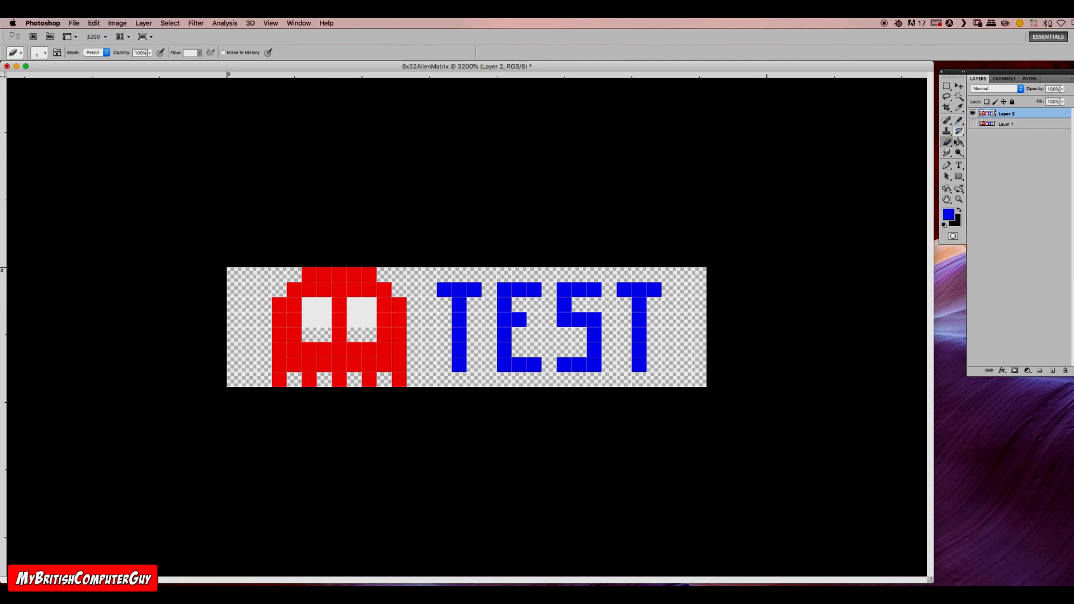
left_click(959, 107)
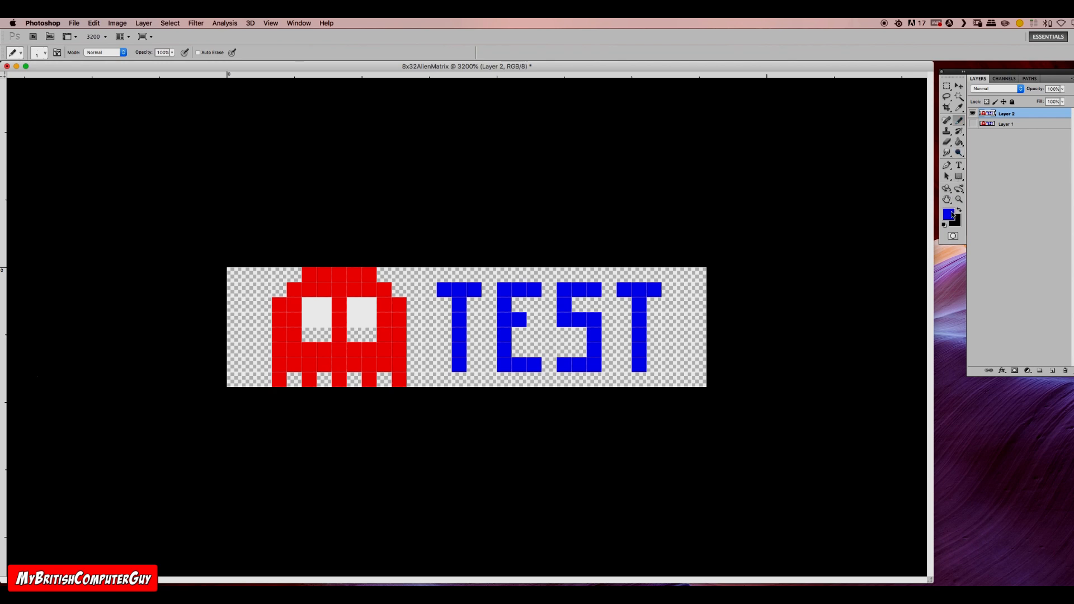
left_click(953, 213)
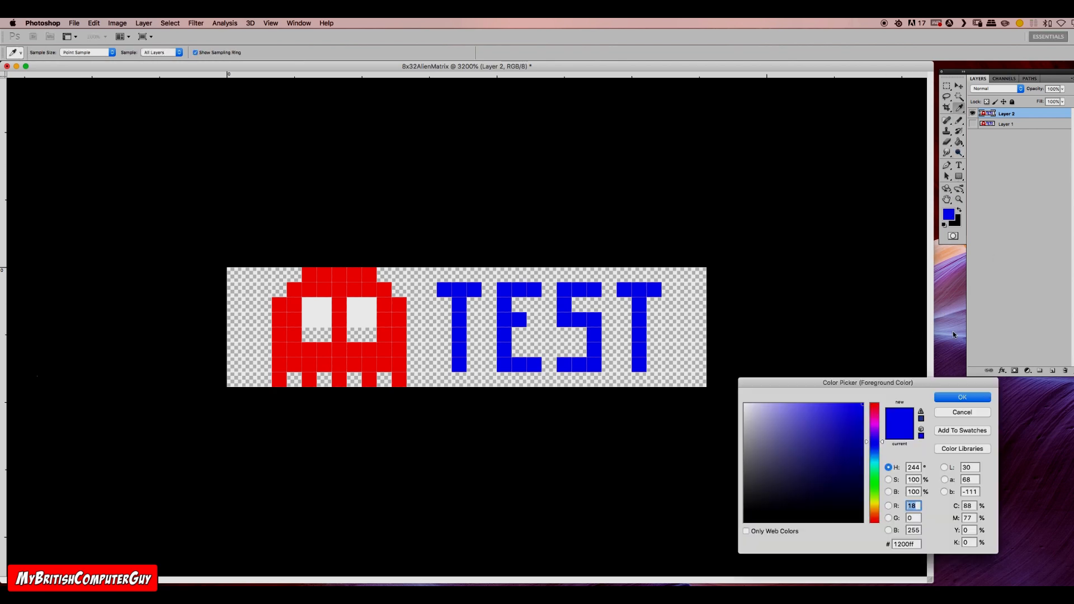
left_click(953, 402)
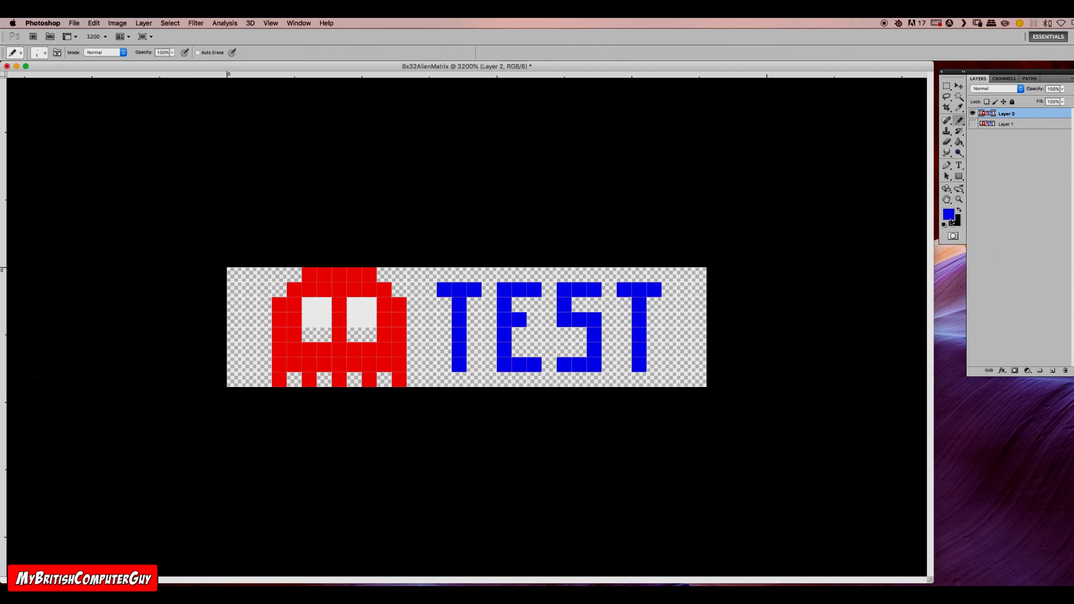
left_click(945, 224)
left_click(960, 212)
left_click(356, 333)
left_click(309, 334)
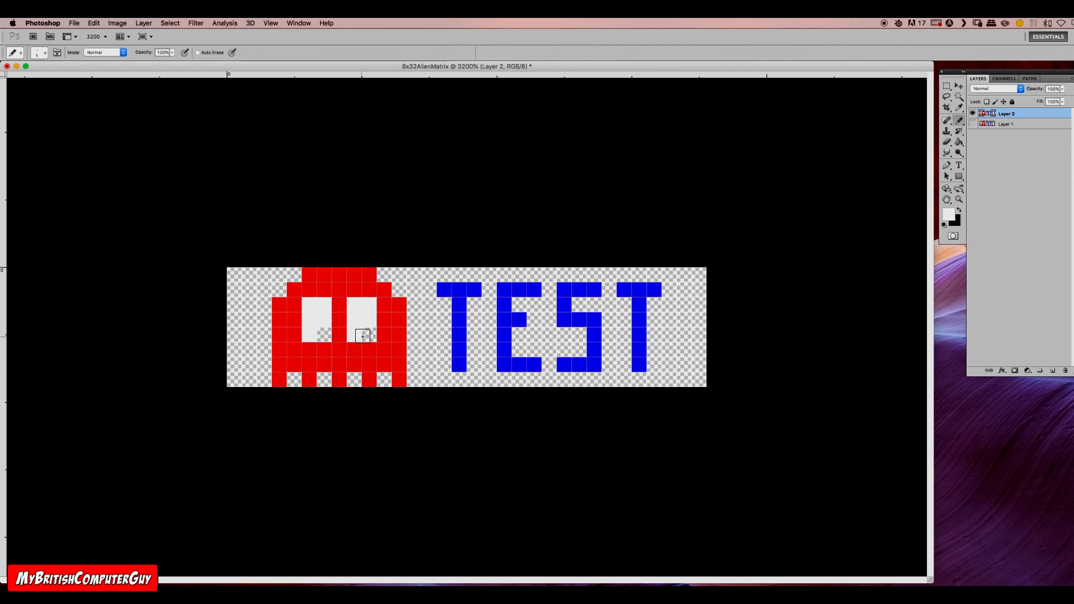
Step: Compare the two layers' pupils by switching layer visibility, and leave both layers shown
left_click(974, 114)
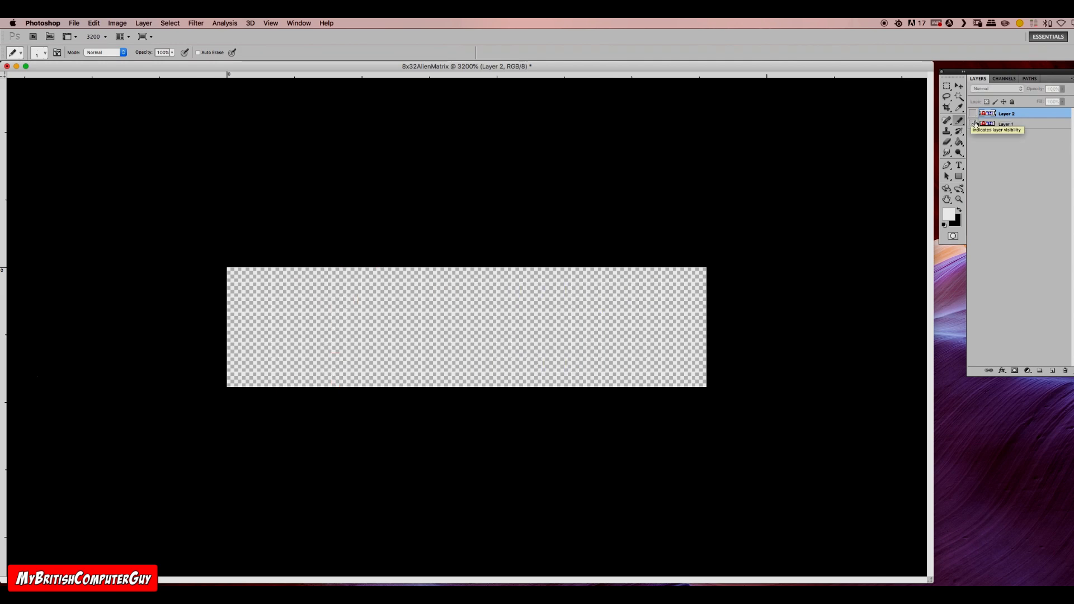
left_click(973, 124)
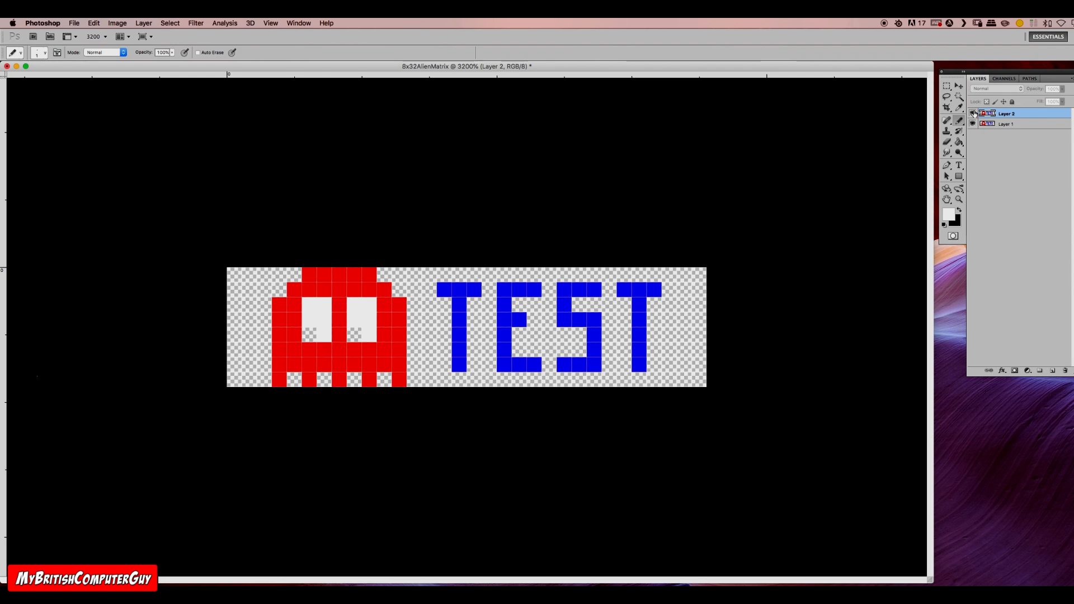
left_click(973, 114)
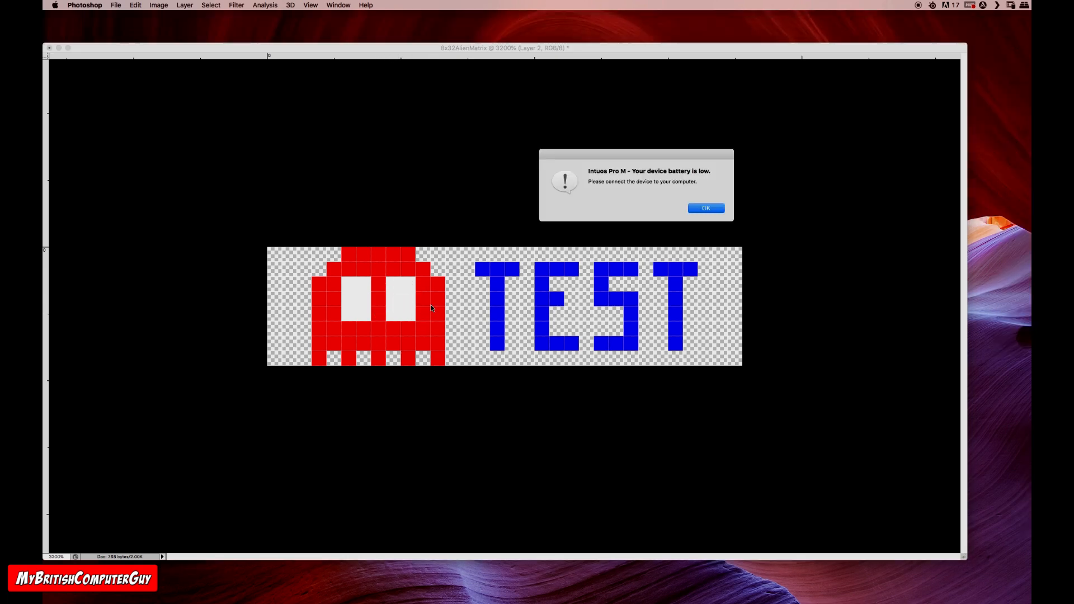
Step: Dismiss the low-battery alert, show the Animation panel below the artwork and convert it to frame animation
left_click(707, 208)
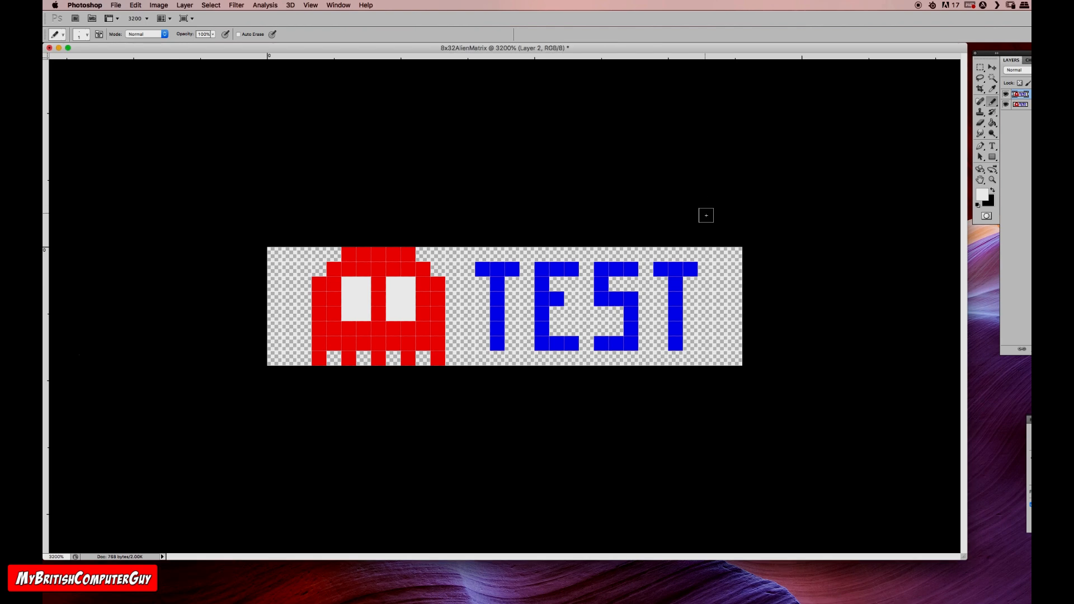
left_click(343, 4)
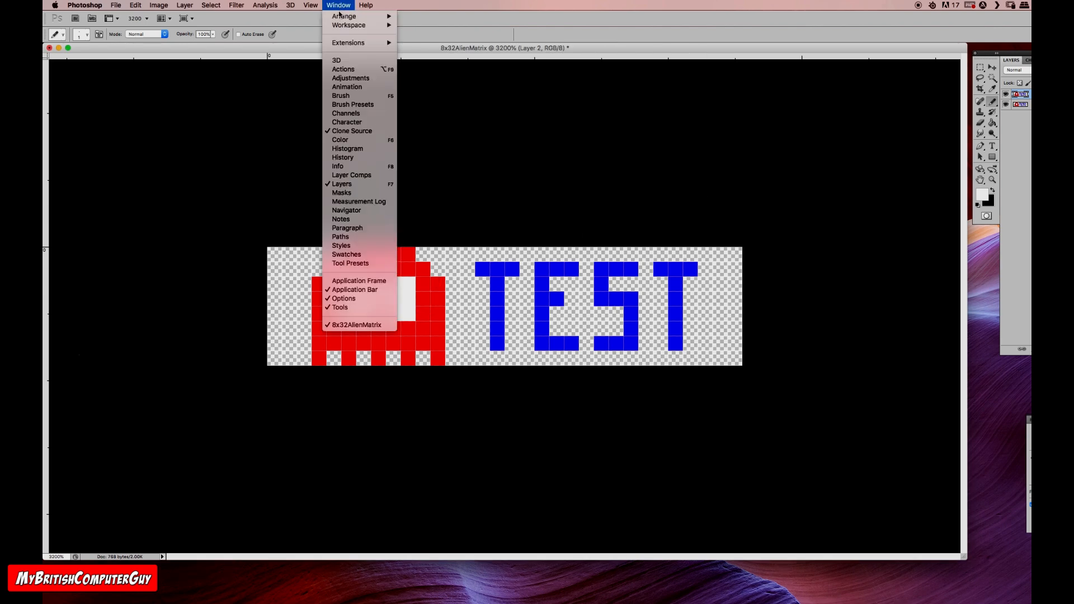
left_click(357, 89)
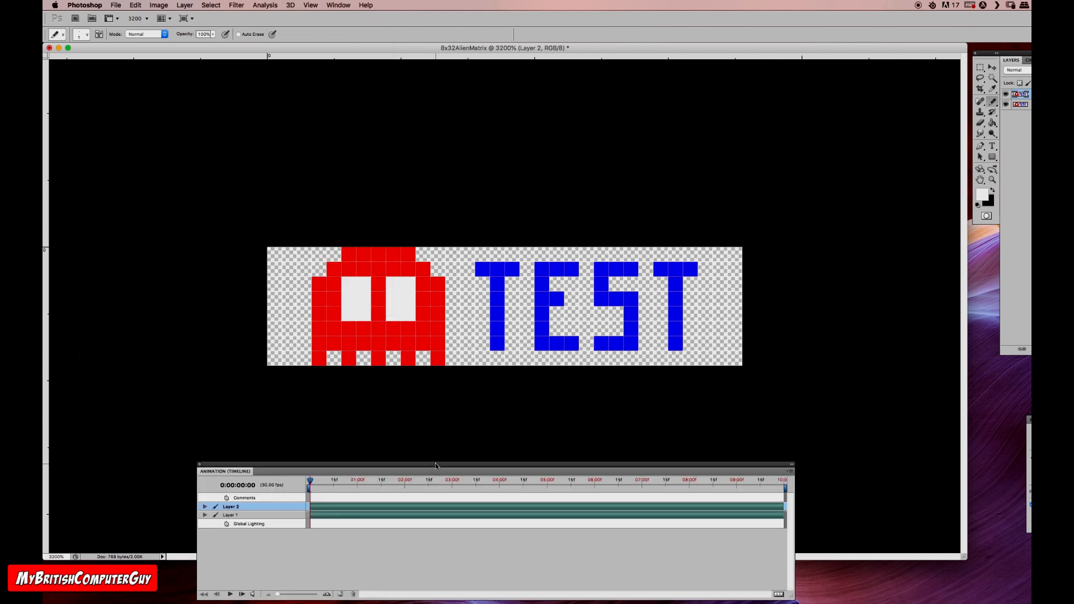
left_click_drag(432, 465, 425, 461)
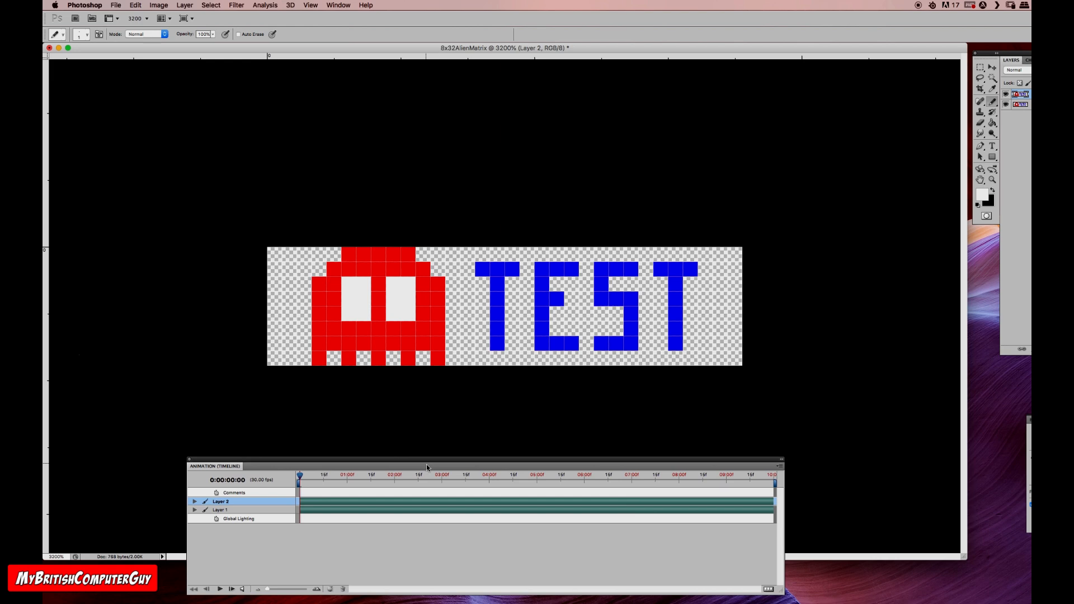
left_click(771, 590)
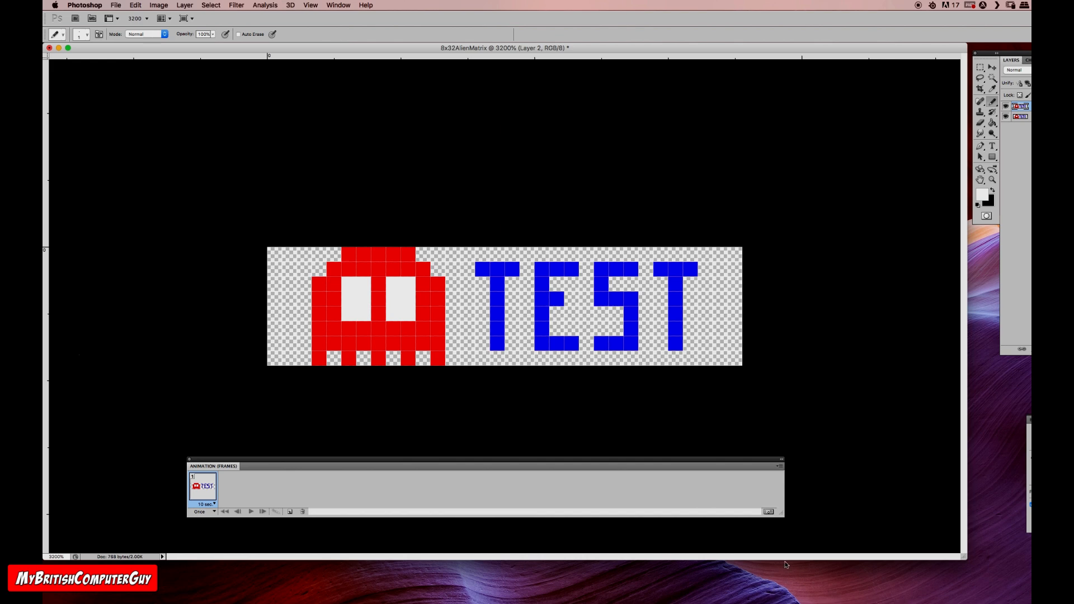
left_click_drag(662, 460, 664, 469)
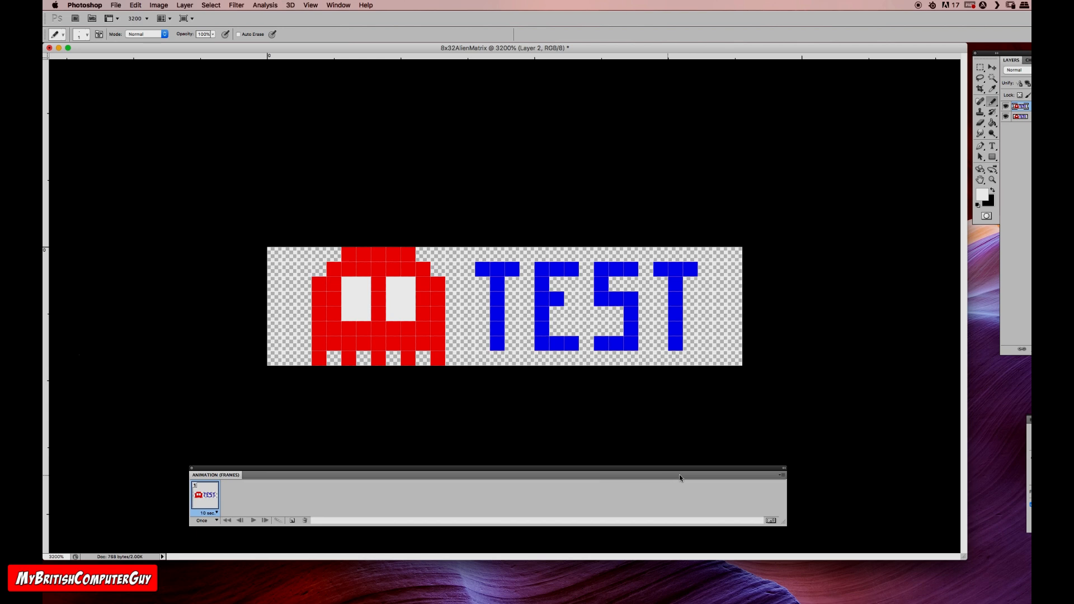
Step: Make animation frames from the document's two layers
left_click(782, 476)
left_click(782, 476)
left_click(782, 476)
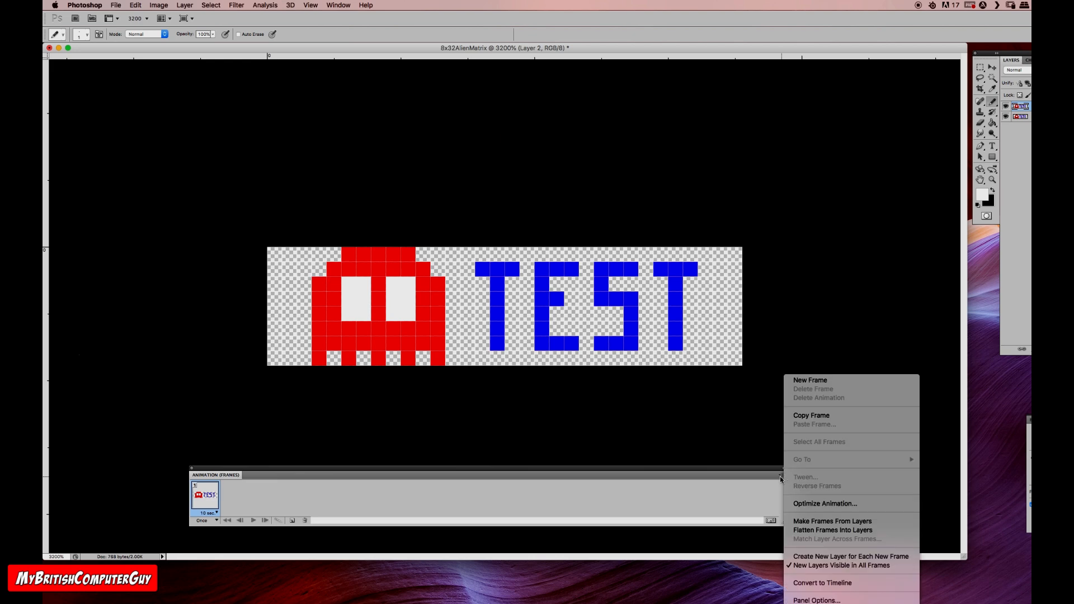
left_click(852, 523)
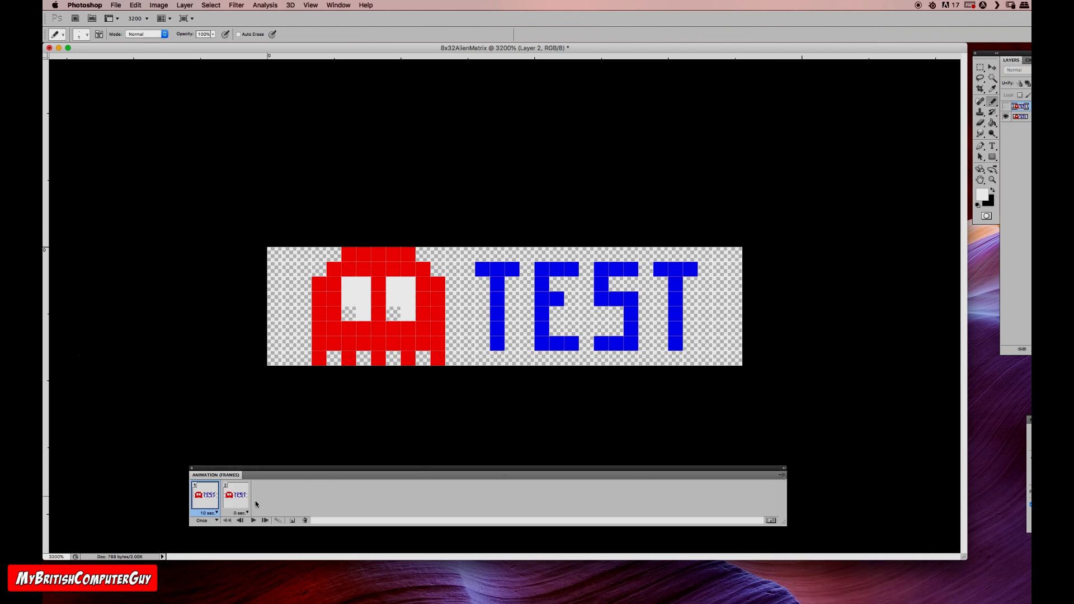
Step: Alternate between frames 1 and 2 to check the ghost's eye movement
left_click(236, 497)
left_click(209, 500)
left_click(239, 497)
left_click(215, 496)
left_click(236, 495)
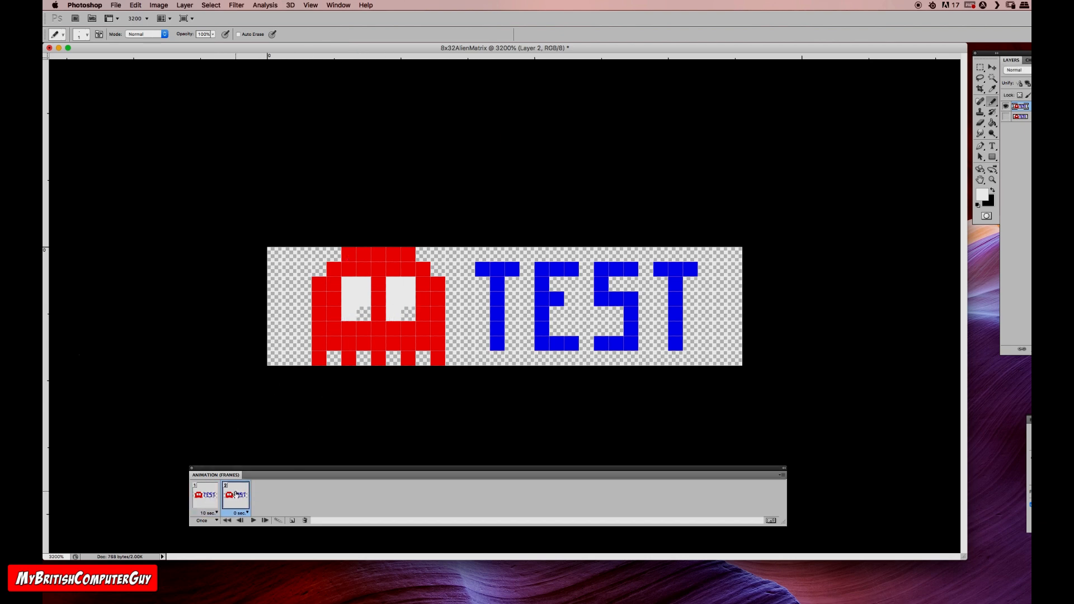
left_click(216, 496)
left_click(240, 497)
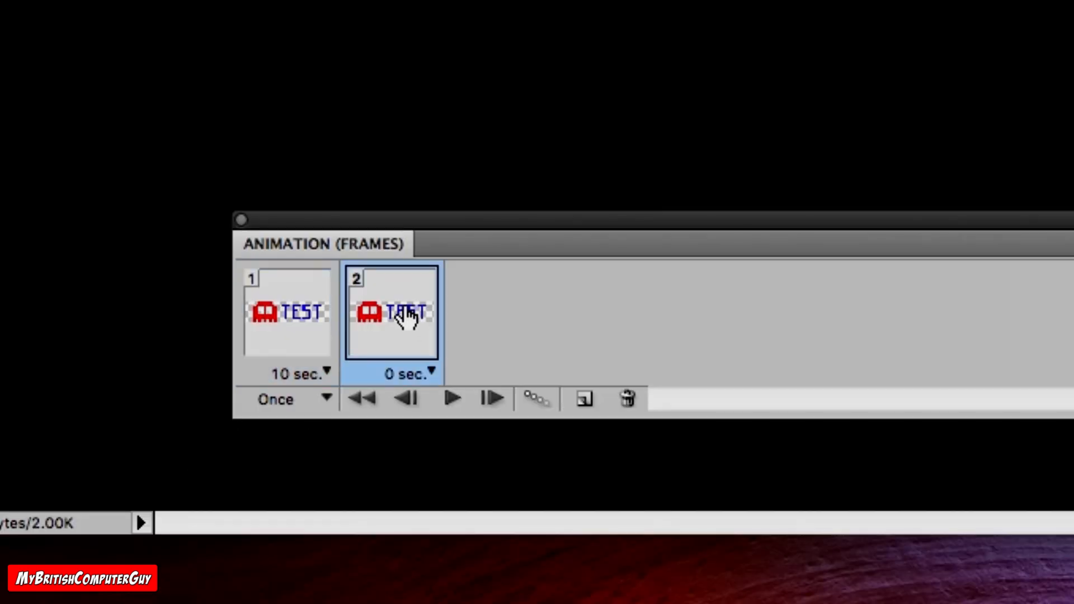
Step: Set the delay of both frames to 0.2 seconds and play the animation
left_click(208, 497)
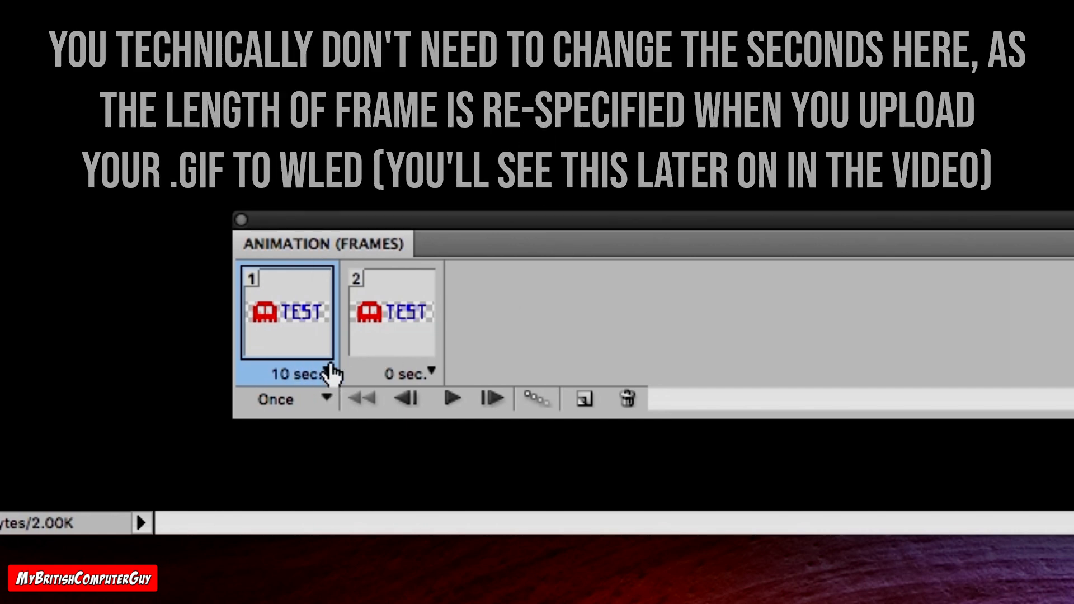
left_click(300, 373)
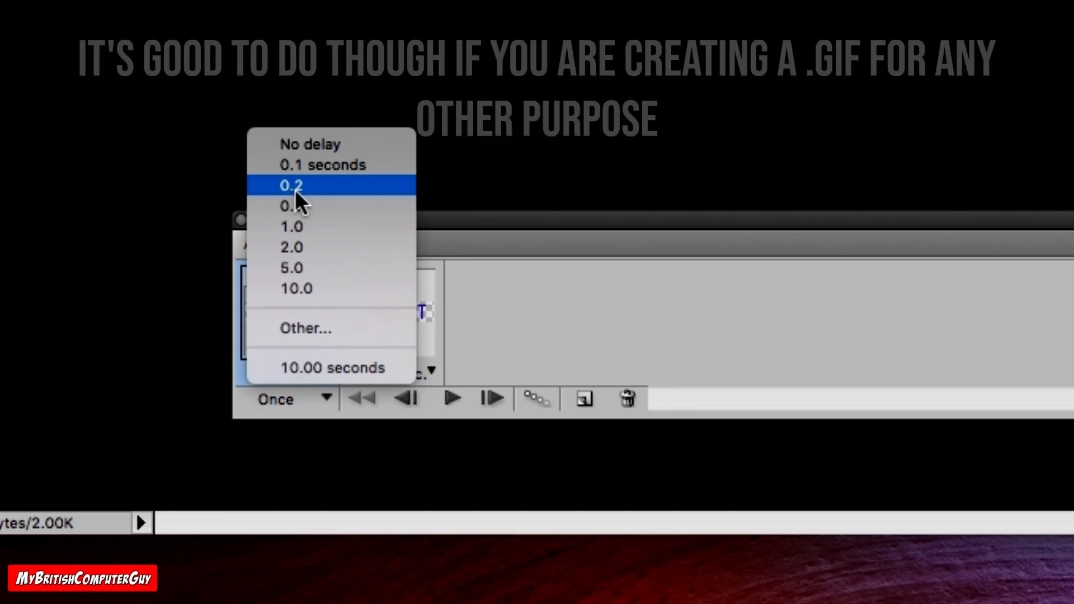
left_click(292, 186)
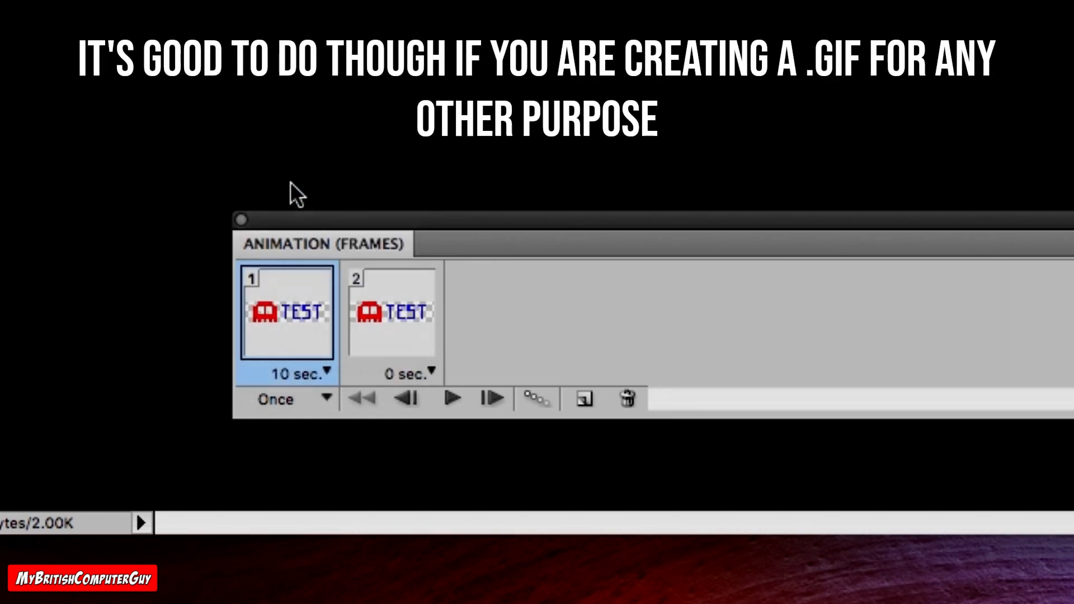
left_click(429, 373)
left_click(405, 196)
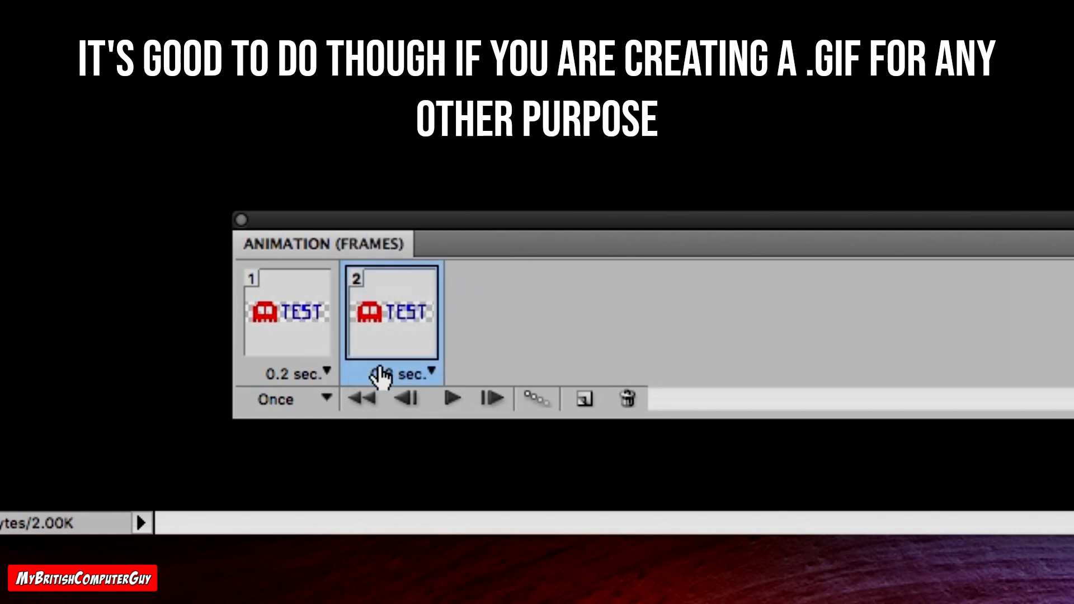
left_click(453, 399)
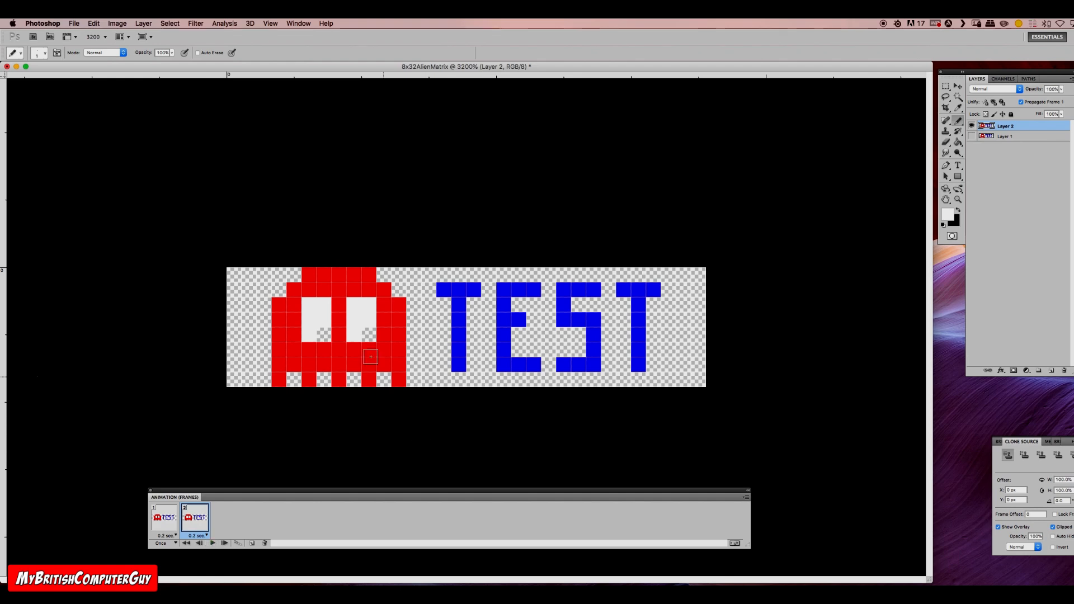
left_click(75, 23)
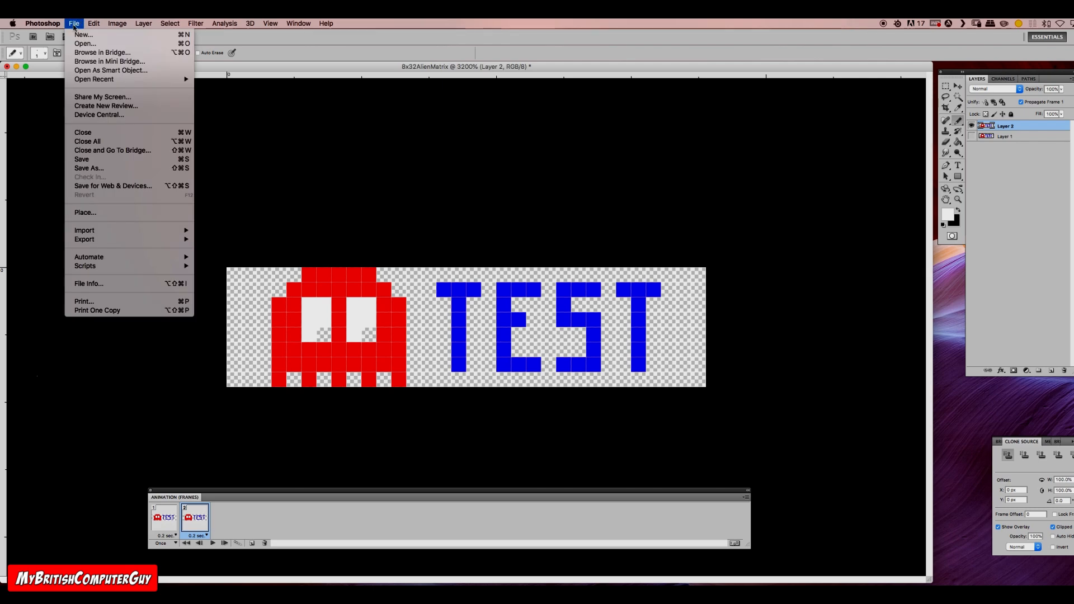
left_click(103, 167)
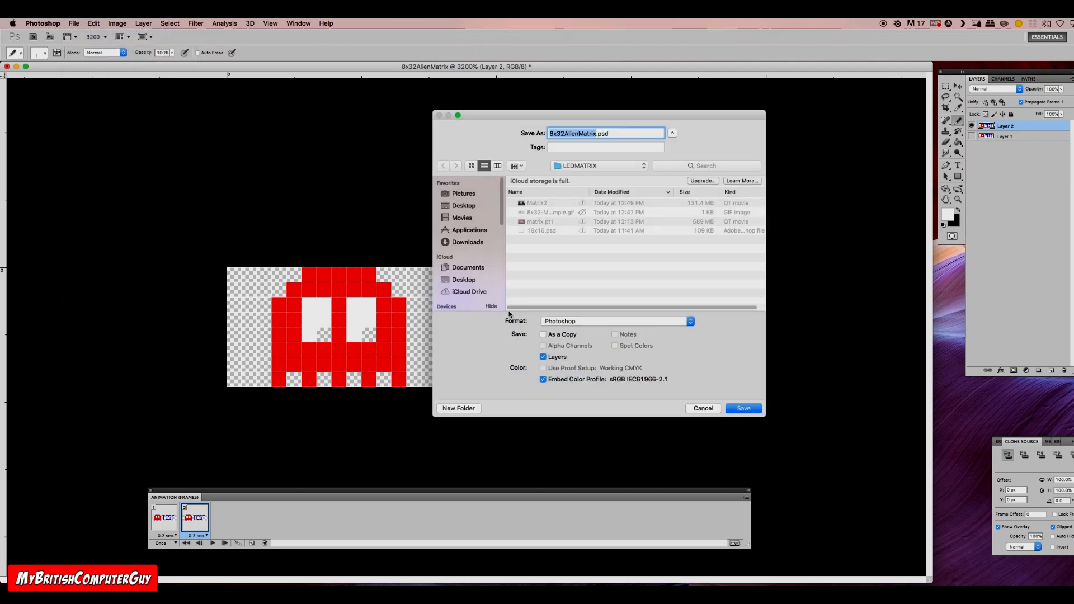
left_click(588, 323)
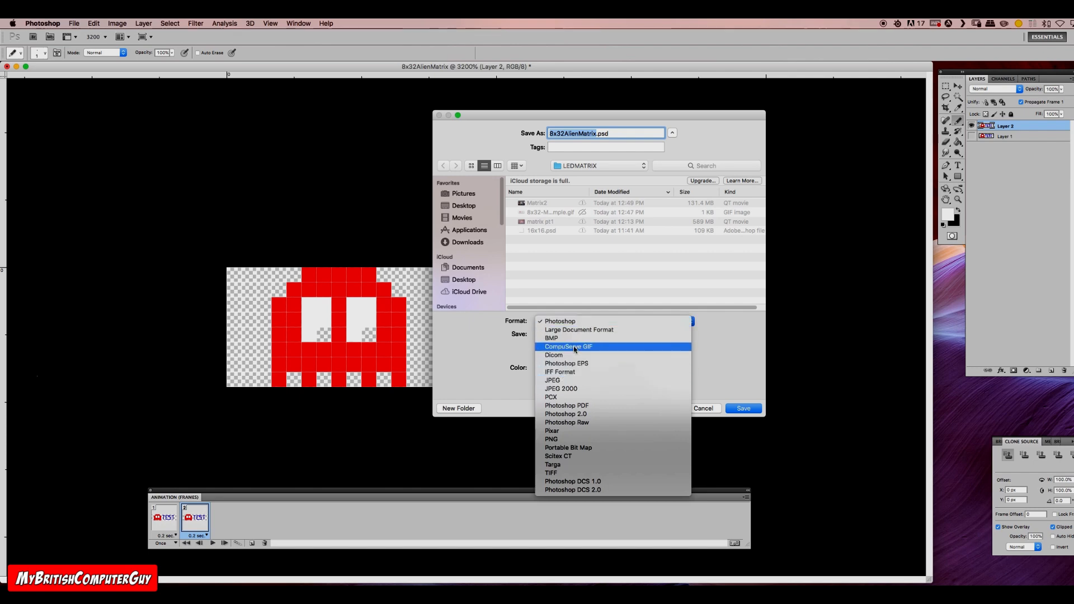
left_click(716, 337)
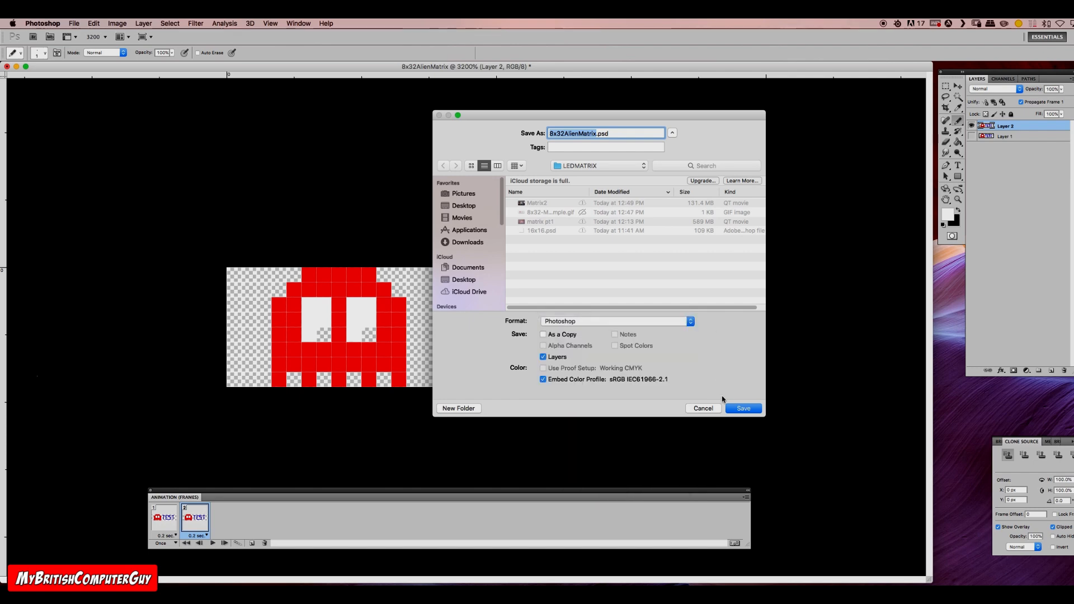
left_click(703, 409)
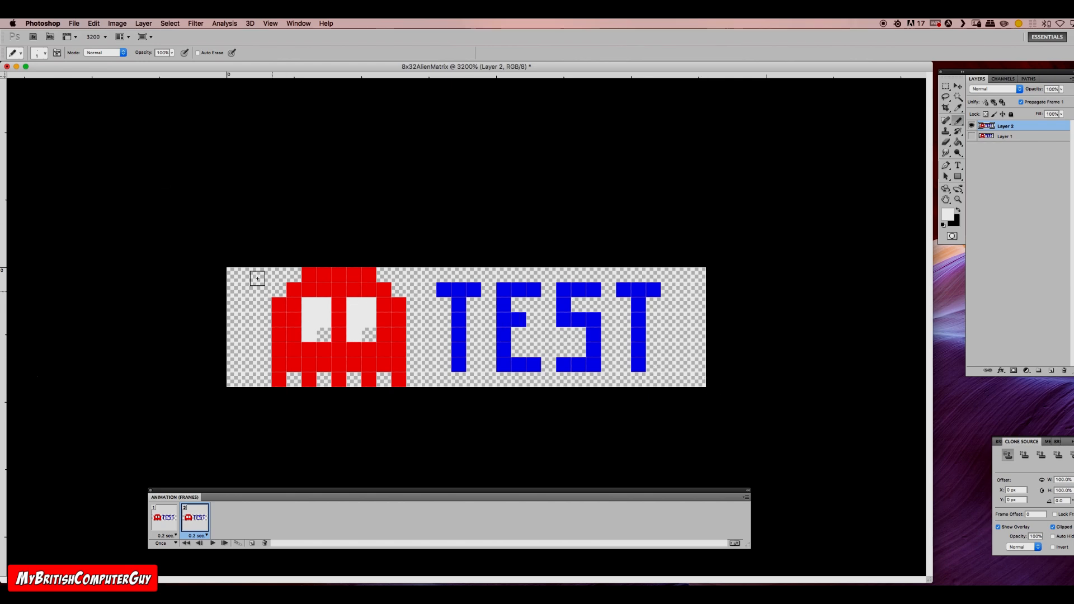
Step: Start exporting the ghost animation as a GIF with Save for Web & Devices and magnify its preview to 1600%
left_click(74, 23)
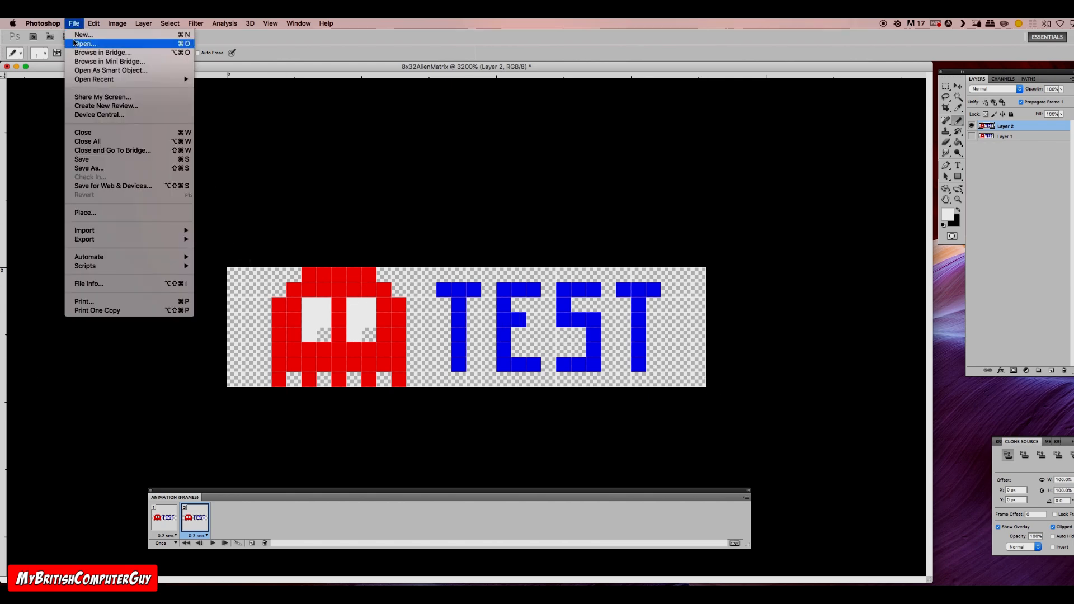
left_click(119, 186)
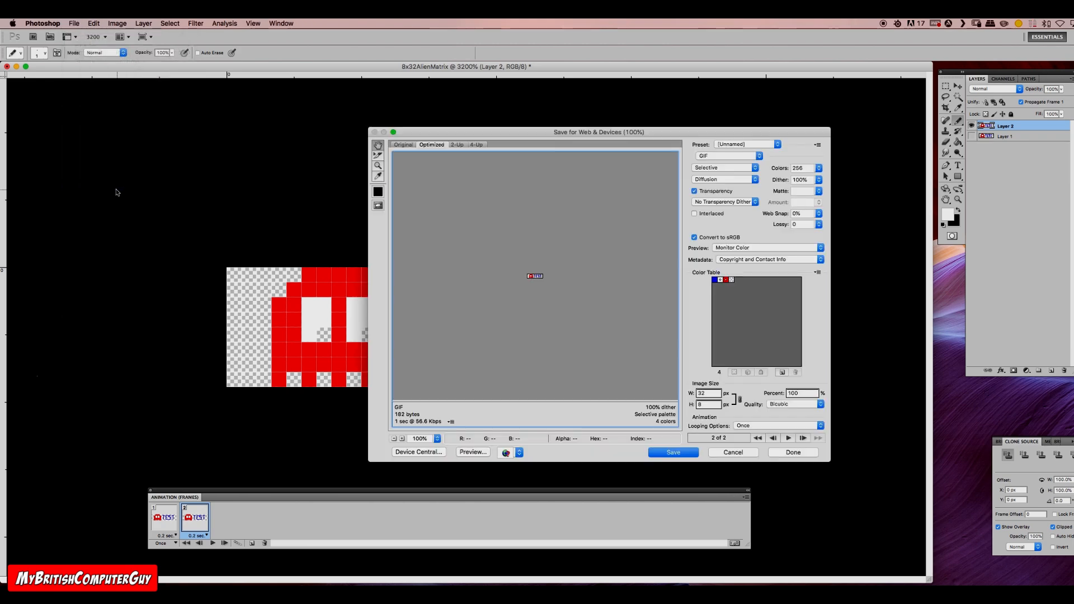
left_click(379, 166)
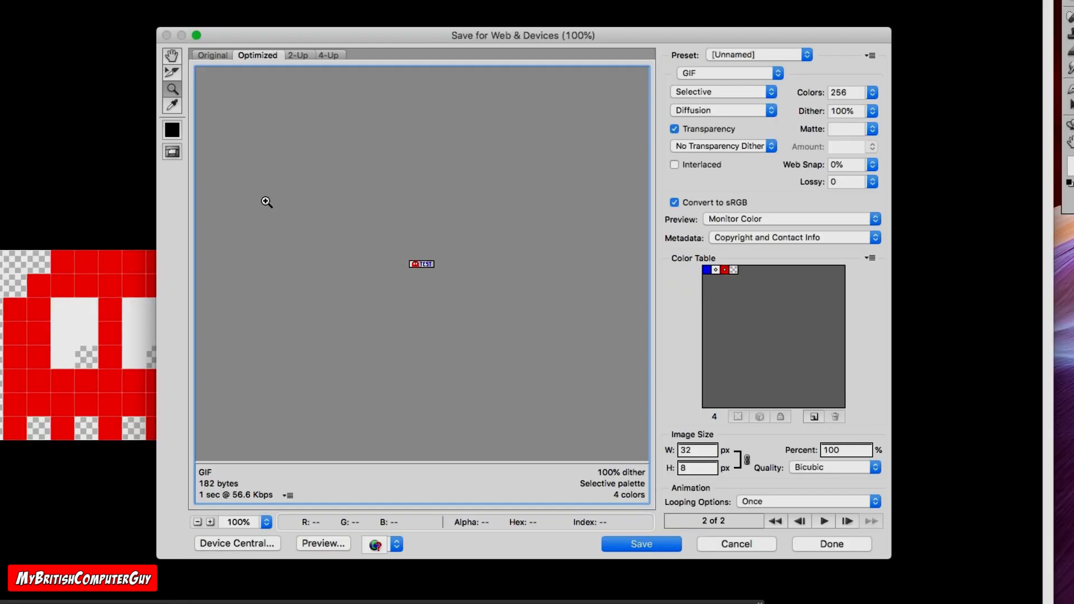
left_click(410, 272)
left_click(409, 272)
left_click(409, 272)
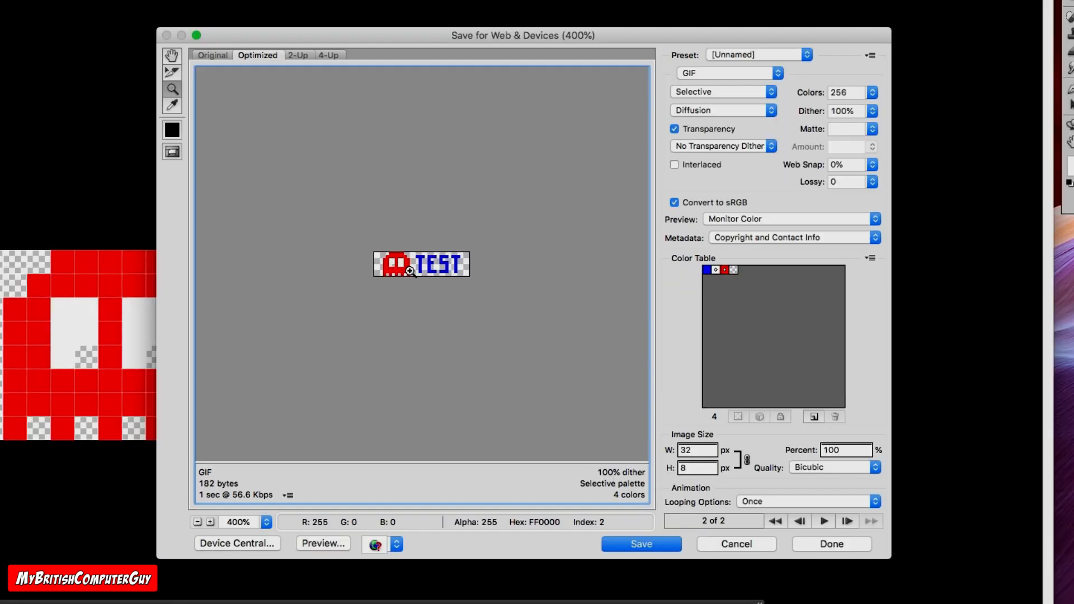
left_click(409, 272)
left_click(409, 272)
left_click(409, 272)
left_click(409, 272)
left_click(409, 272)
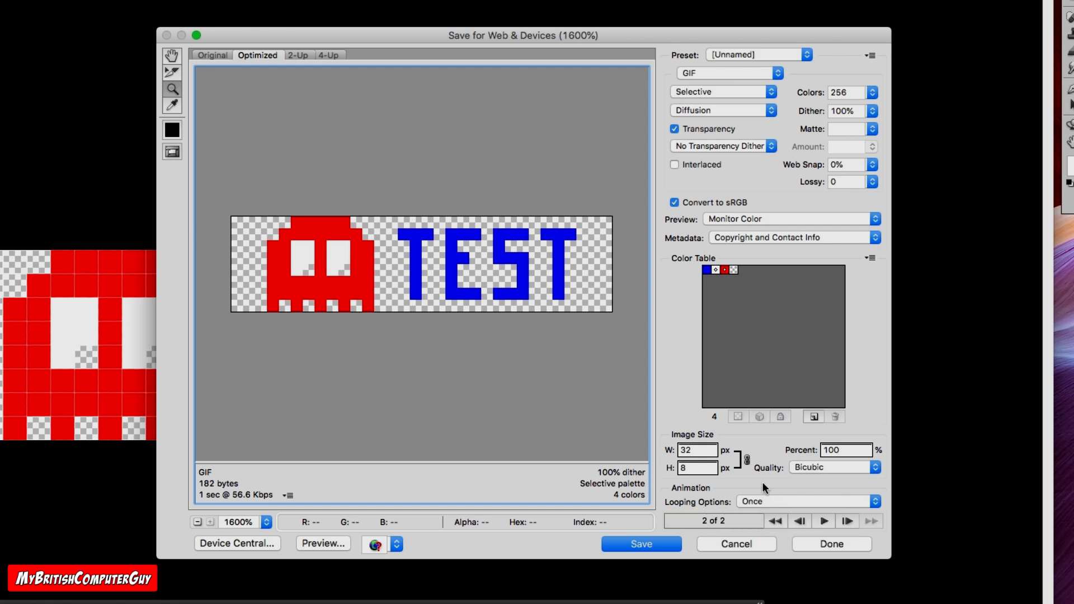
Step: Set the GIF's looping option to Forever, play back the animation preview and save the file
left_click(766, 500)
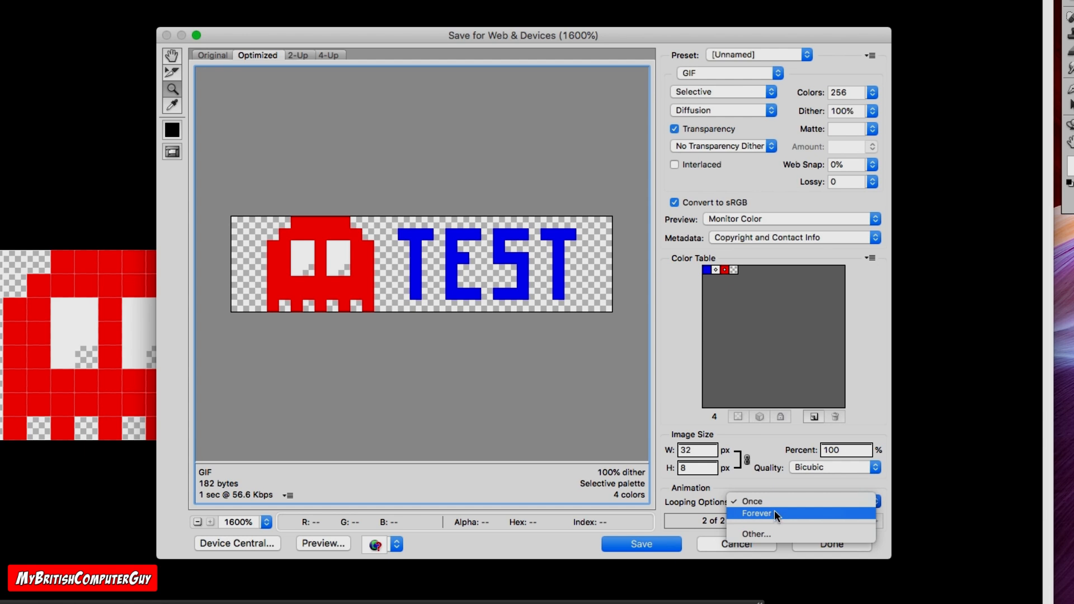
left_click(777, 512)
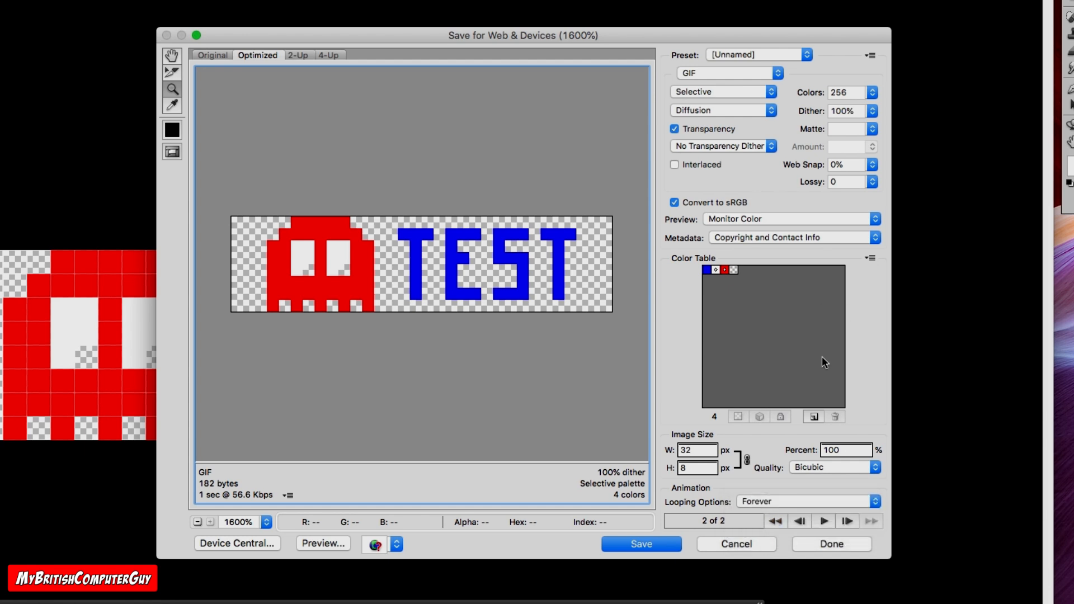
left_click(826, 521)
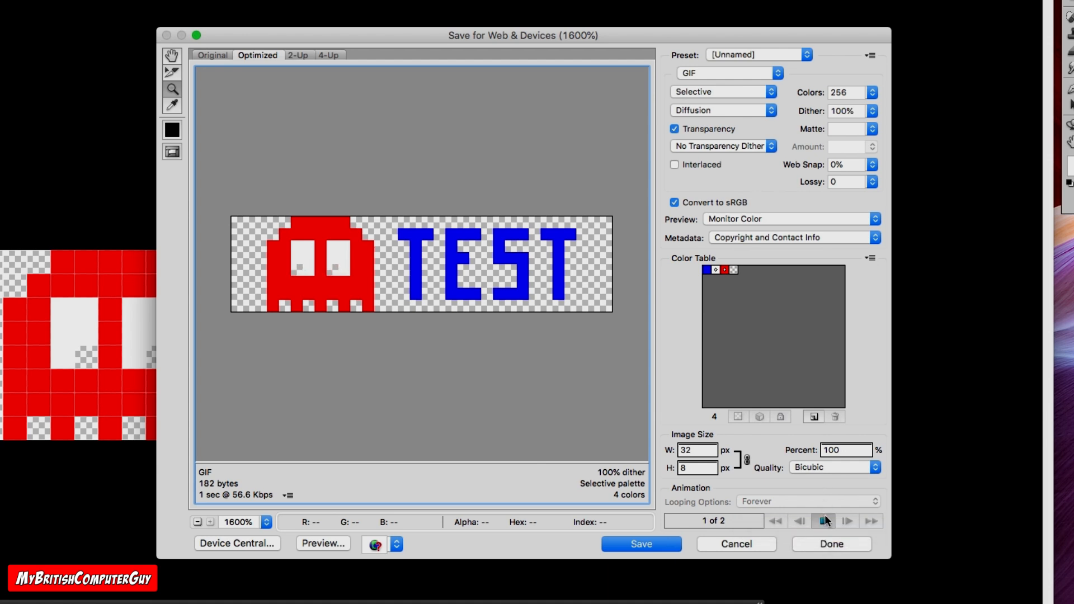
left_click(824, 522)
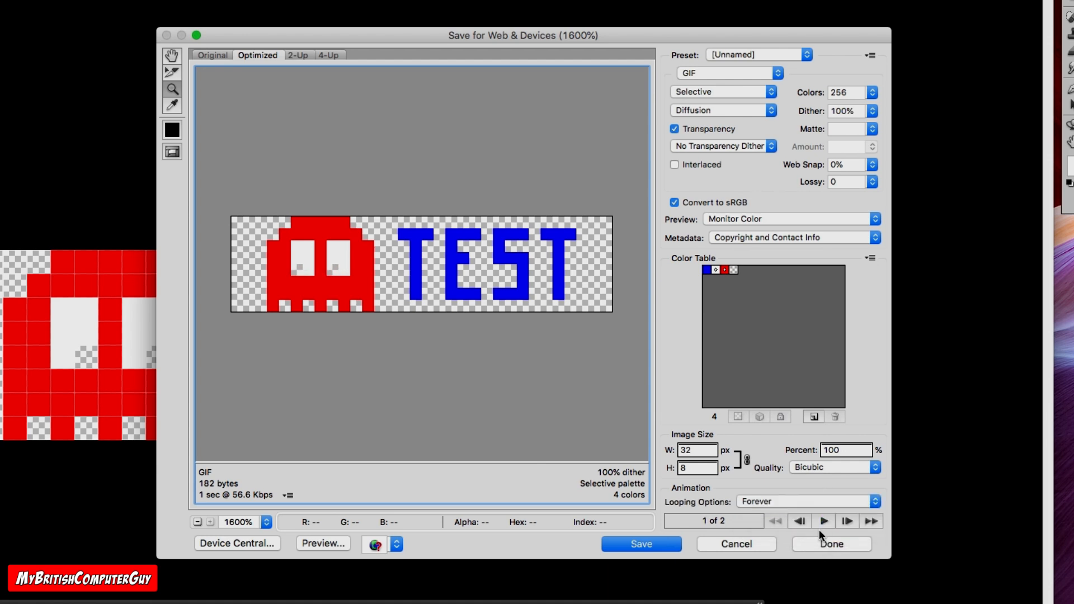
left_click(654, 550)
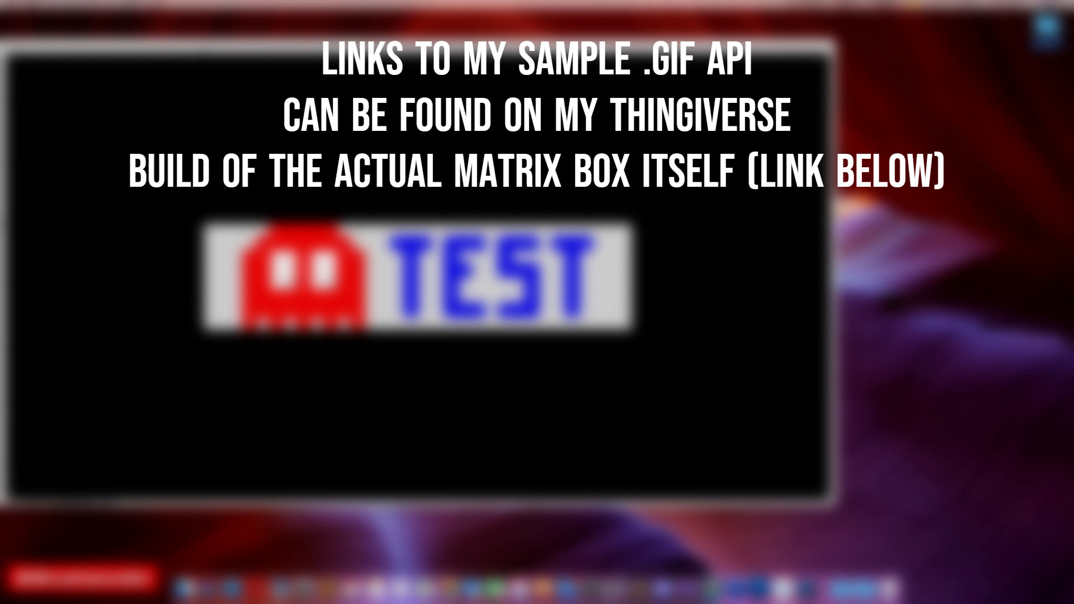
Step: Open the LEDMATRIX folder on the desktop and preview the exported 8x32AlienMatrix.gif
double_click(1047, 25)
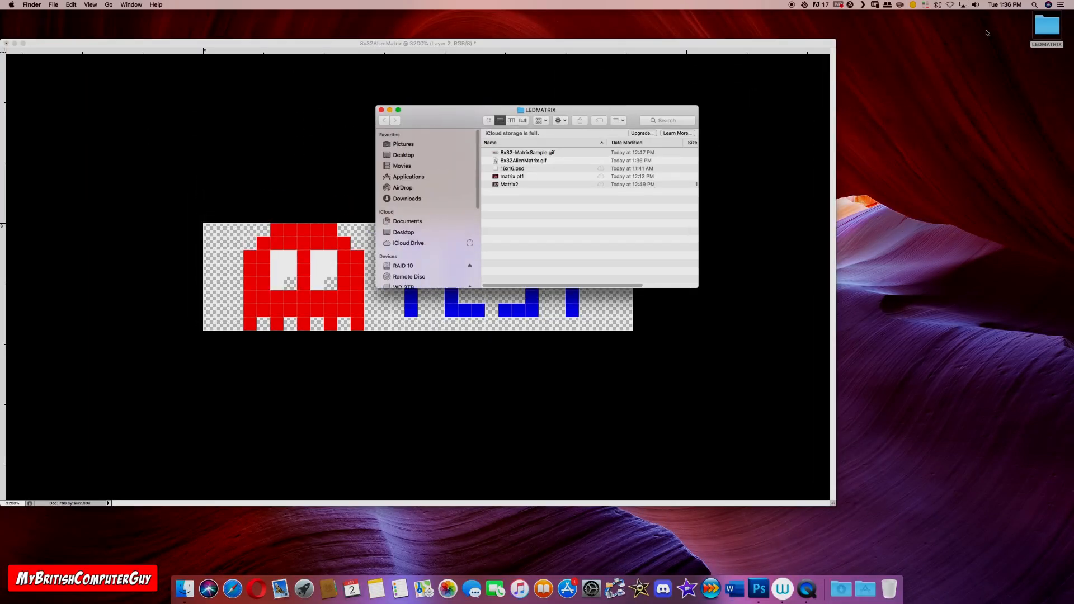
left_click(518, 161)
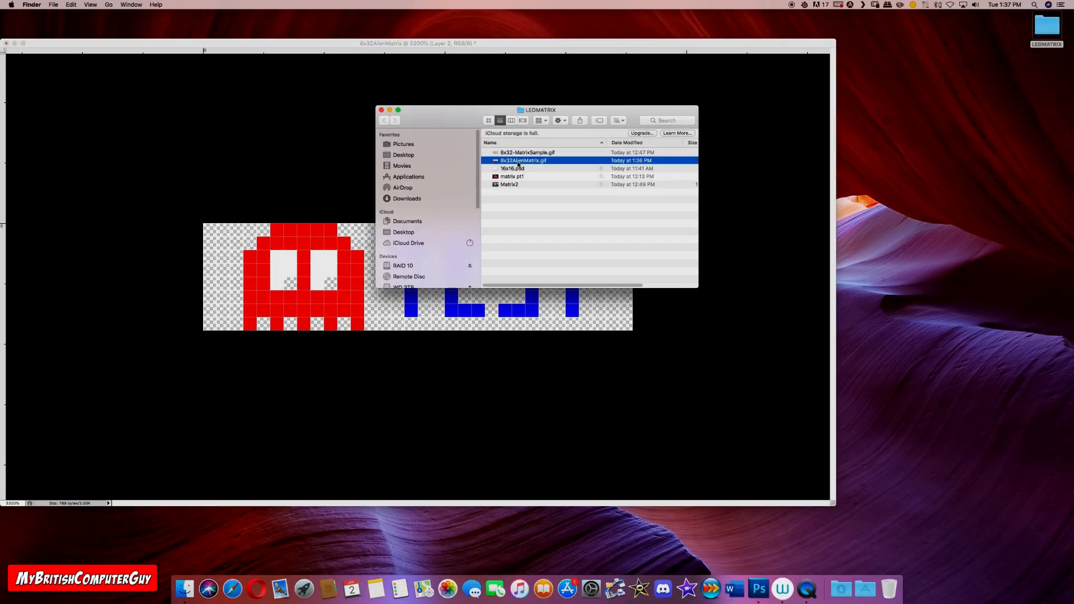
key("space")
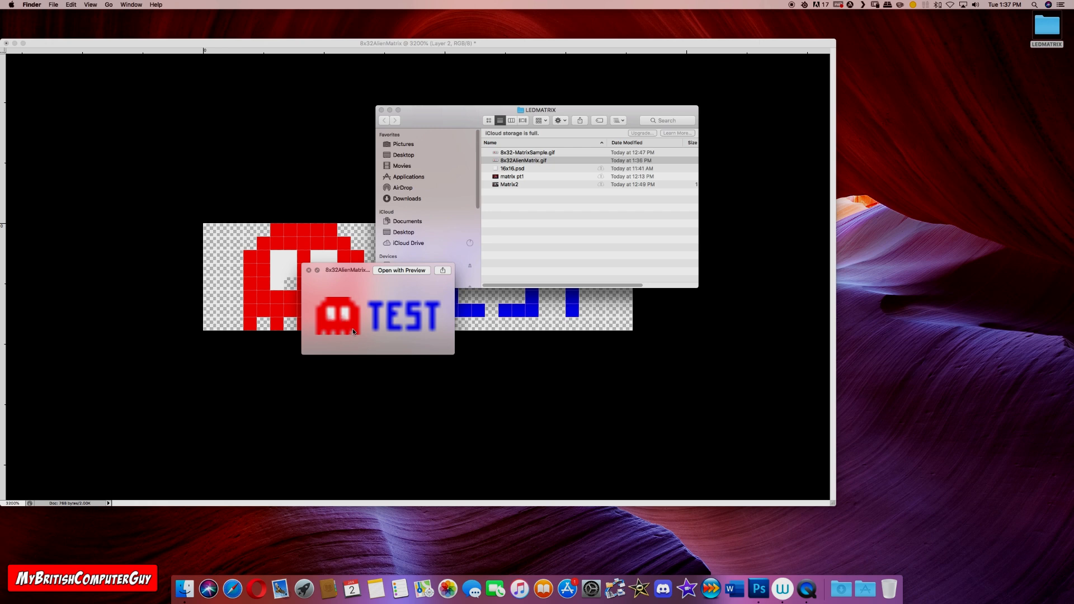
scroll(353, 330, "down", 5)
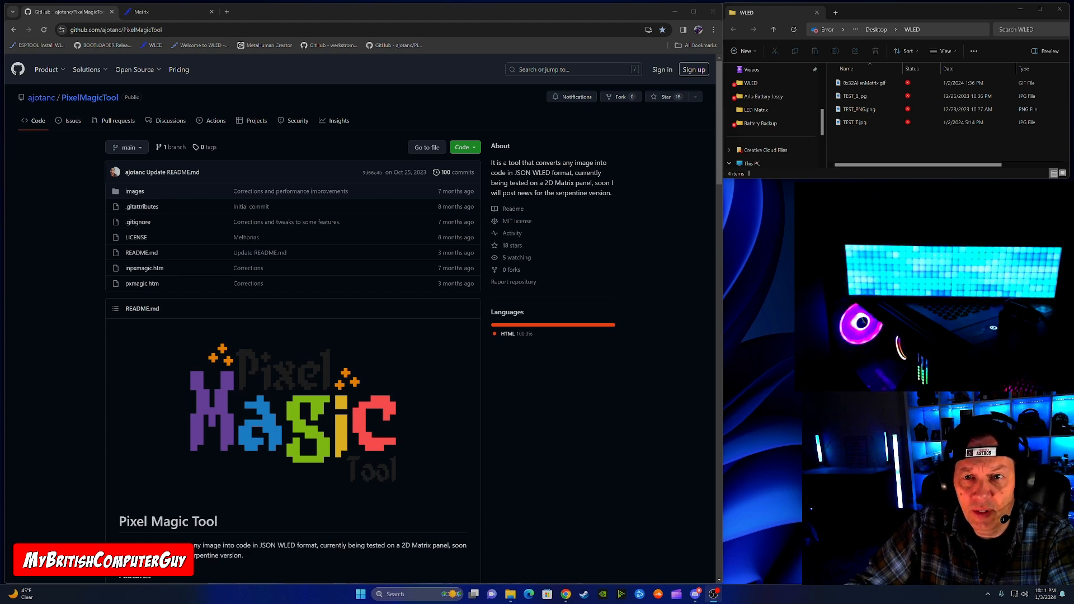
Step: Look at the WLED-PixelArtConverter repository on GitHub and return to the PixelMagicTool repository
left_click(338, 47)
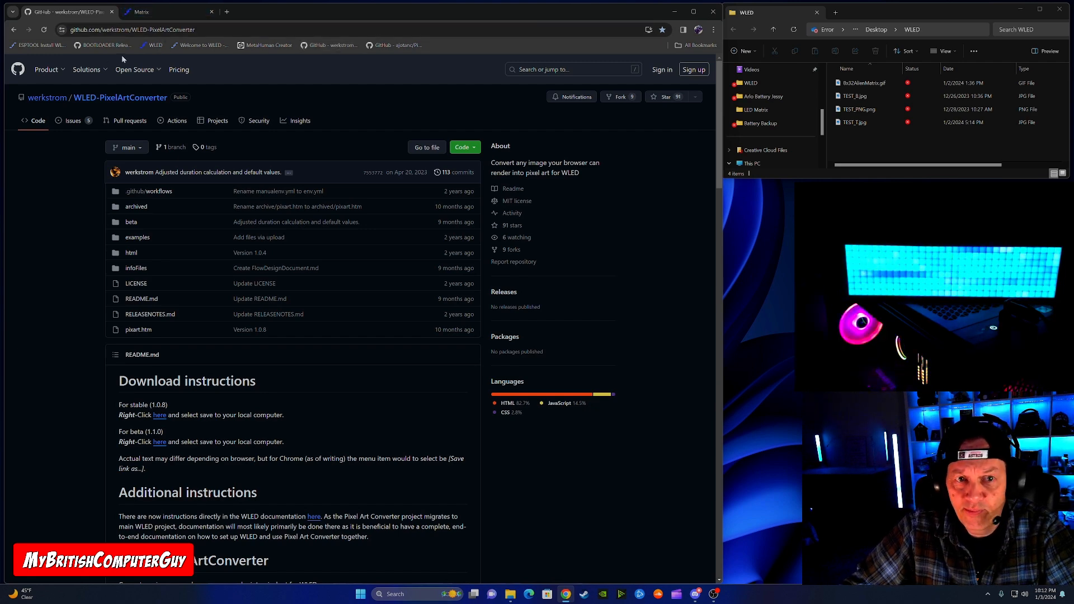
left_click(13, 30)
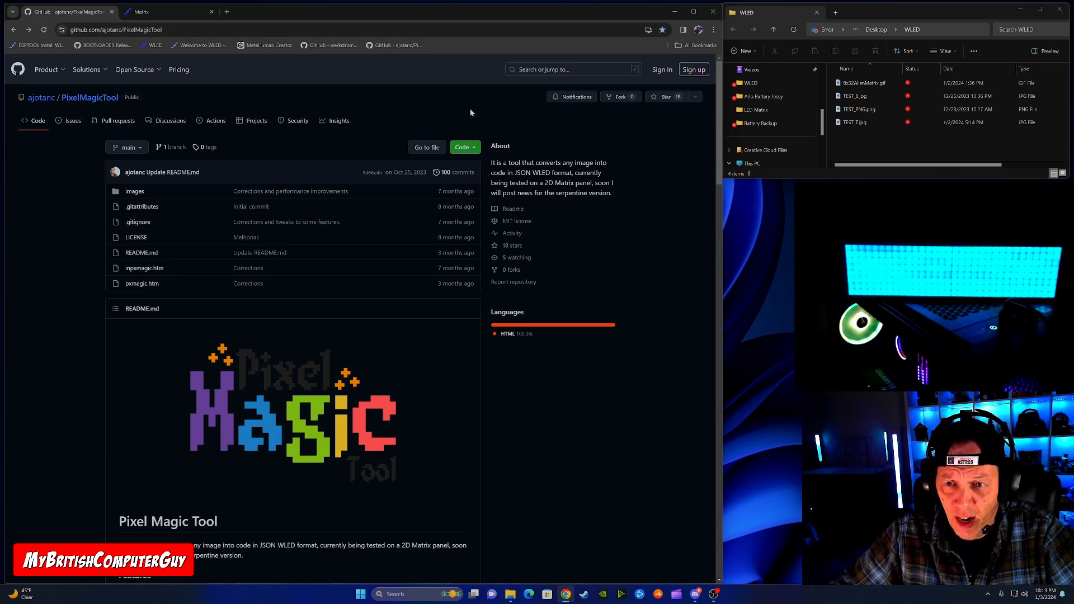
Step: Download the PixelMagicTool repository as PixelMagicTool-main.zip into the WLED folder on the desktop
left_click(475, 148)
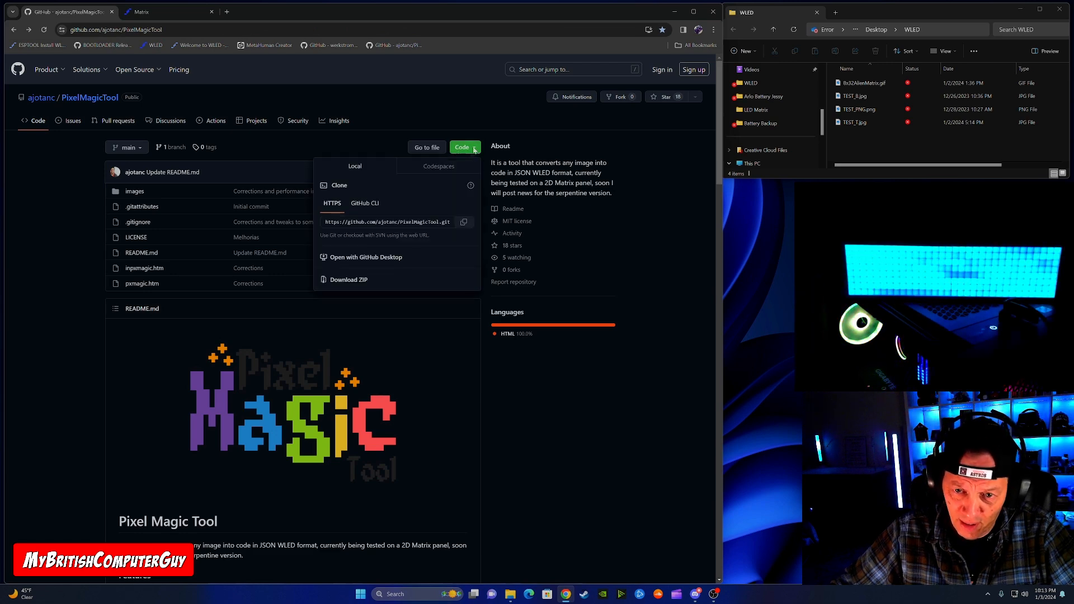
right_click(355, 283)
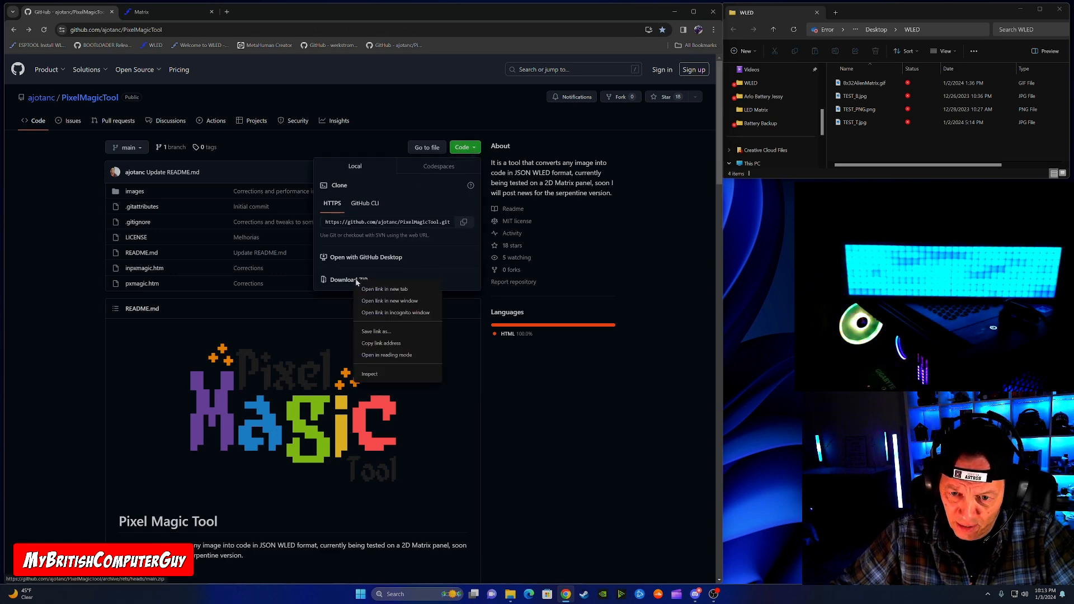
left_click(385, 332)
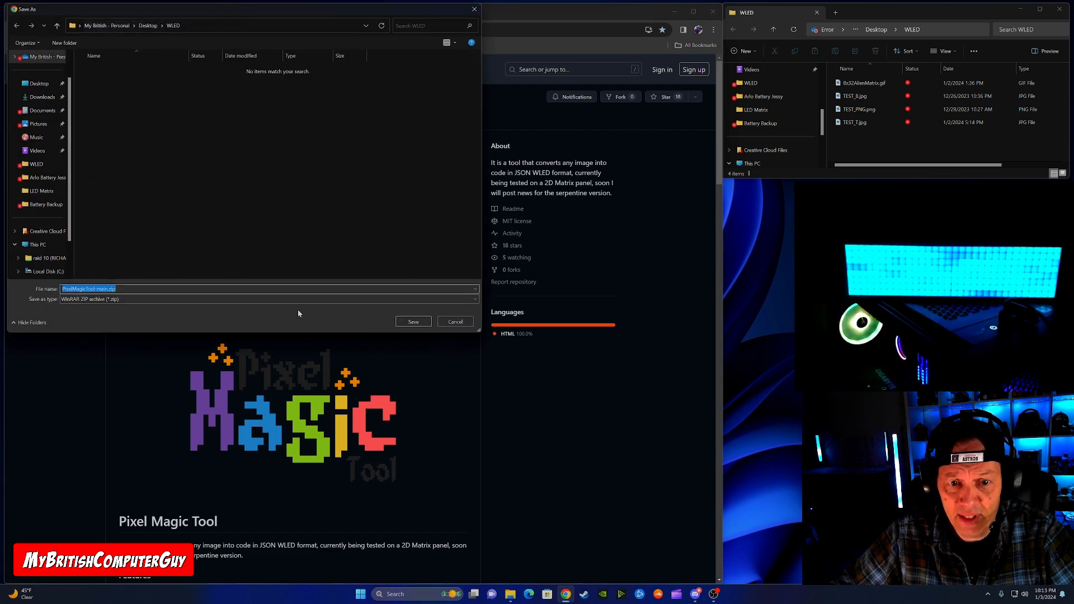
left_click(413, 322)
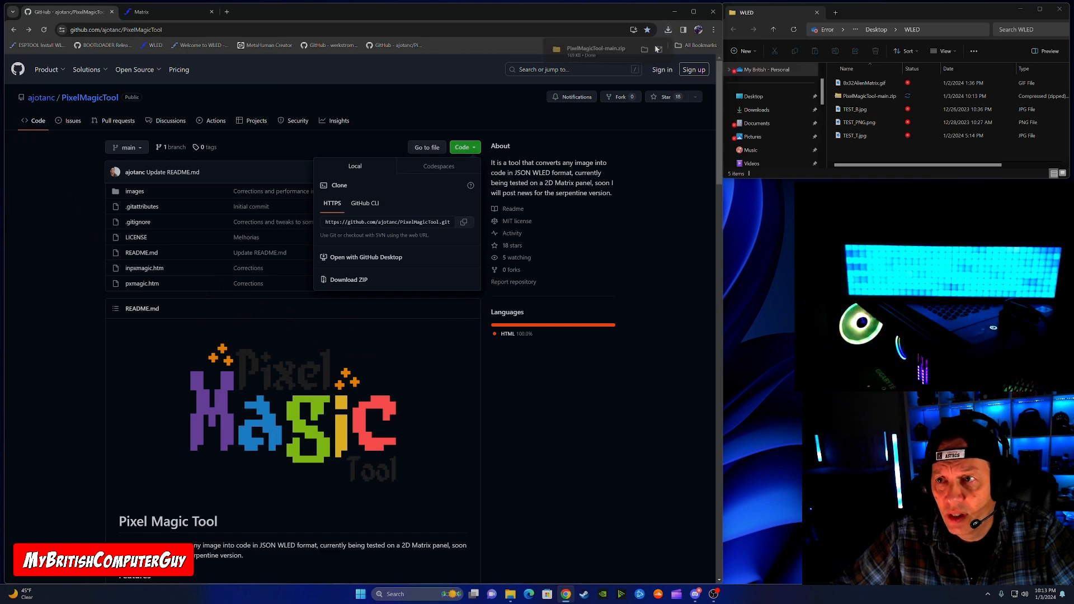
Step: Extract PixelMagicTool-main.zip into the WLED folder and close the window showing the extracted files
left_click(865, 97)
right_click(861, 99)
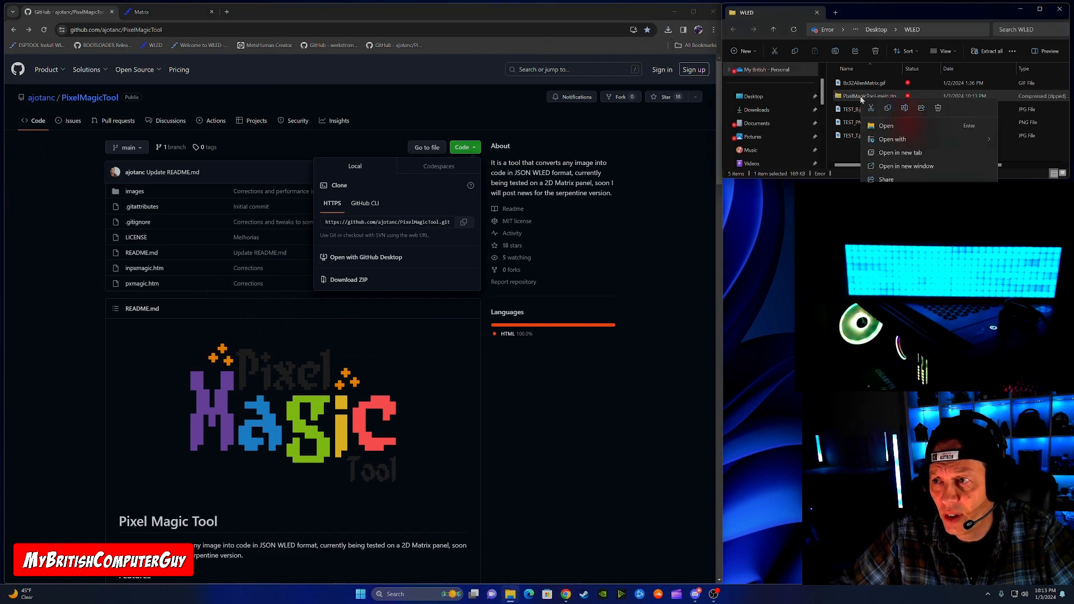
left_click(896, 192)
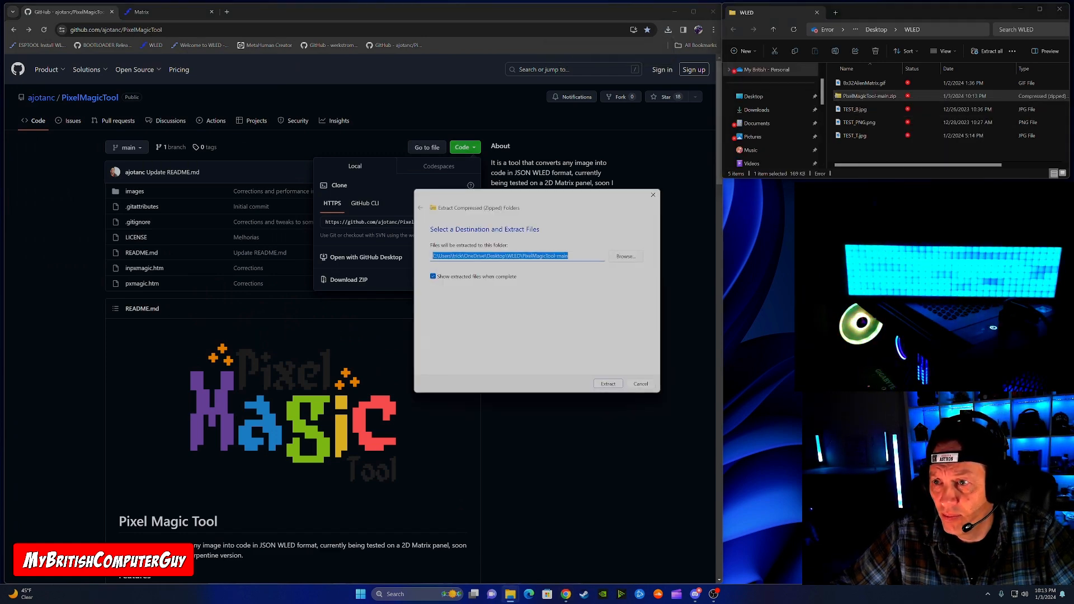
left_click(608, 384)
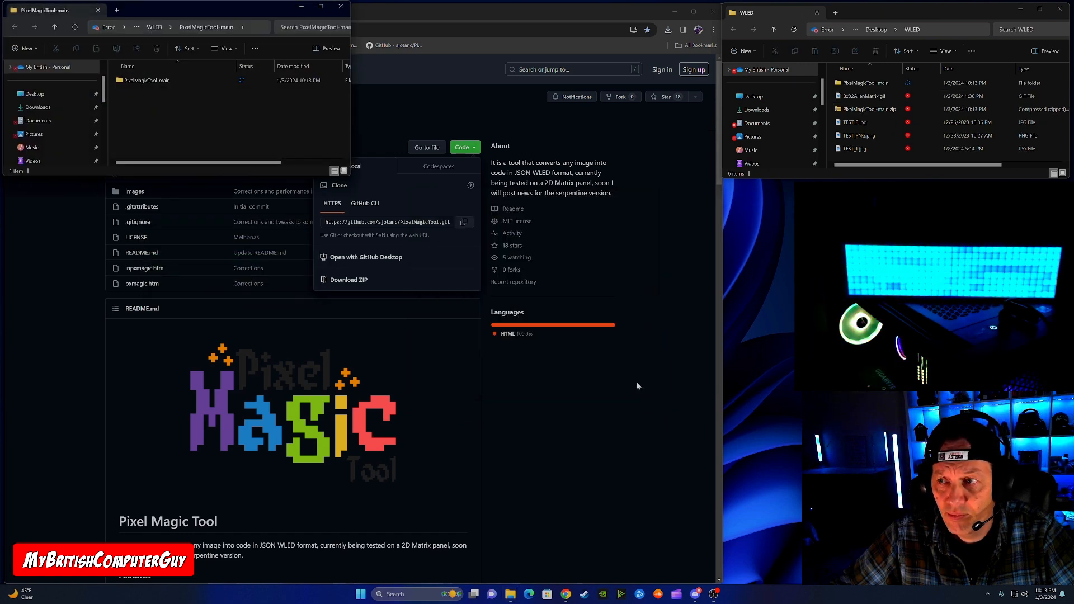
left_click(346, 10)
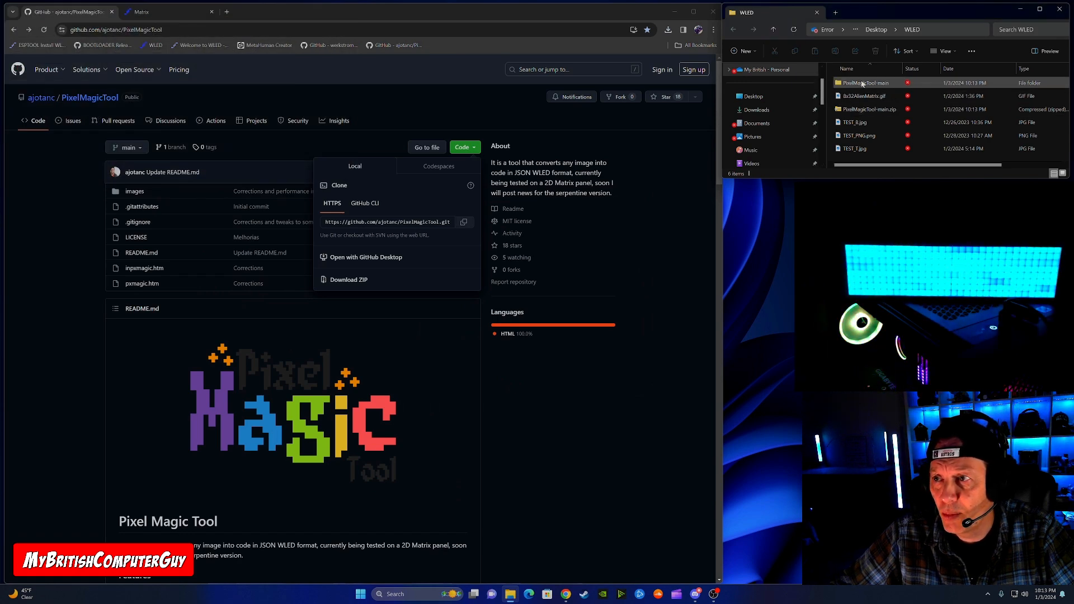
Step: Open pxmagic.htm from the nested PixelMagicTool-main folder in the browser
double_click(859, 84)
left_click(856, 84)
double_click(856, 84)
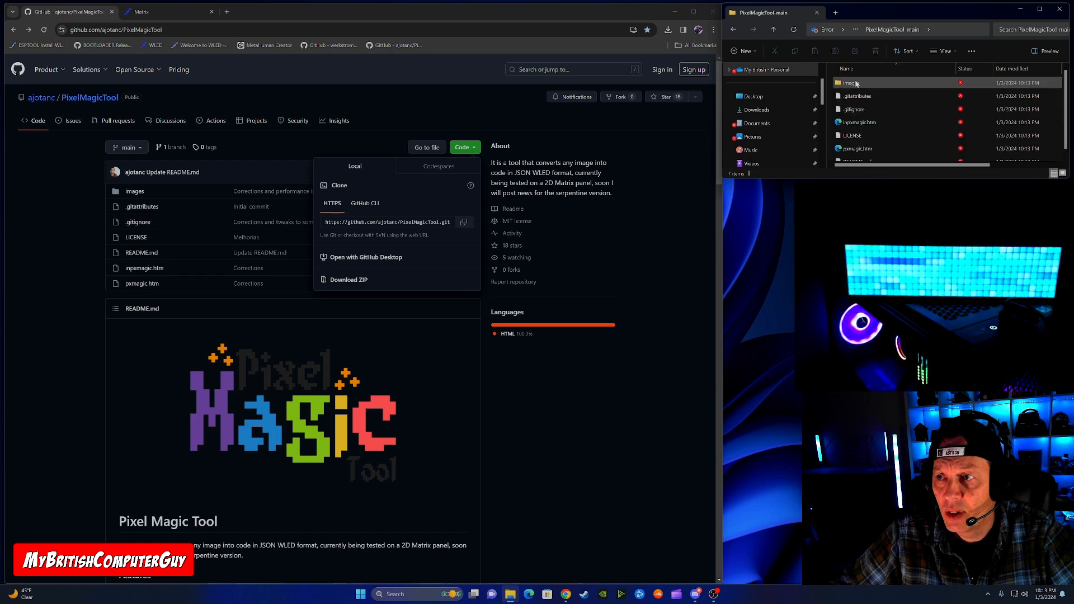
double_click(862, 143)
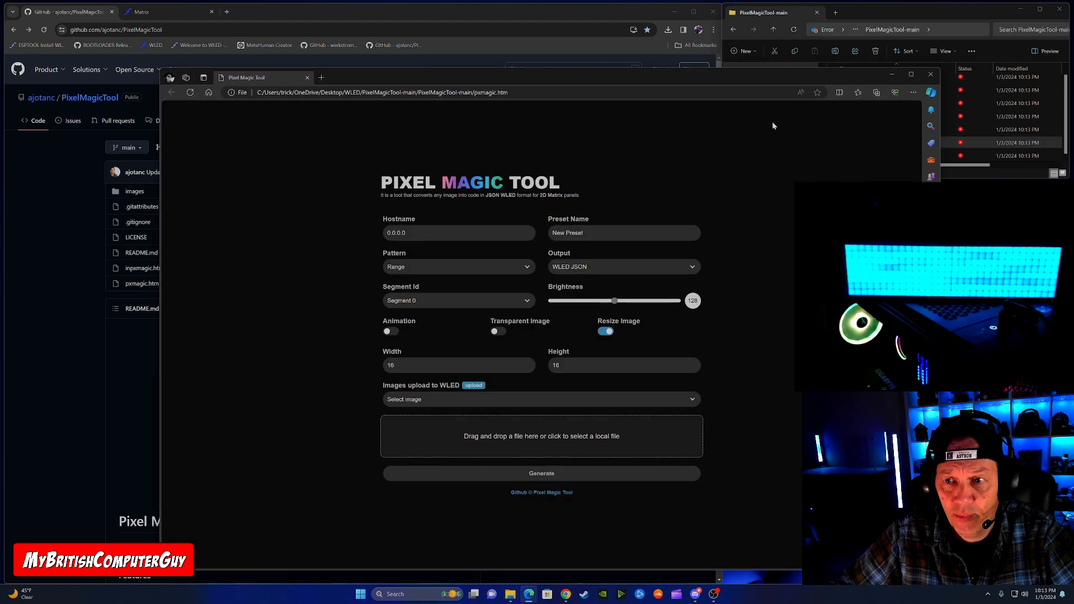
Step: Close the GitHub page and move and resize the Pixel Magic Tool window to cover the WLED browser window
left_click_drag(682, 52, 584, 65)
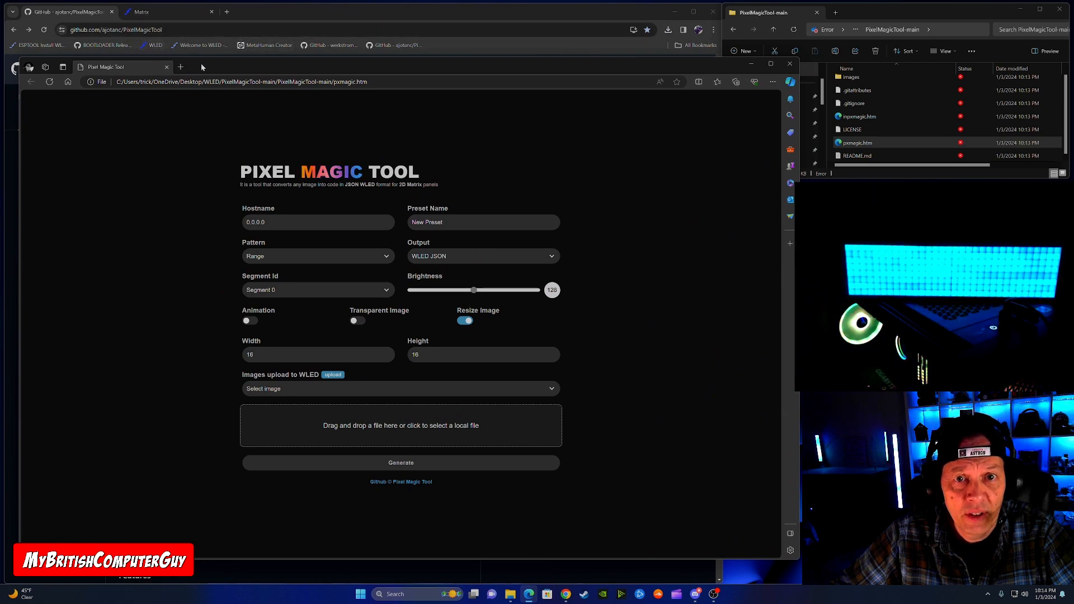
left_click_drag(202, 66, 184, 45)
left_click(110, 11)
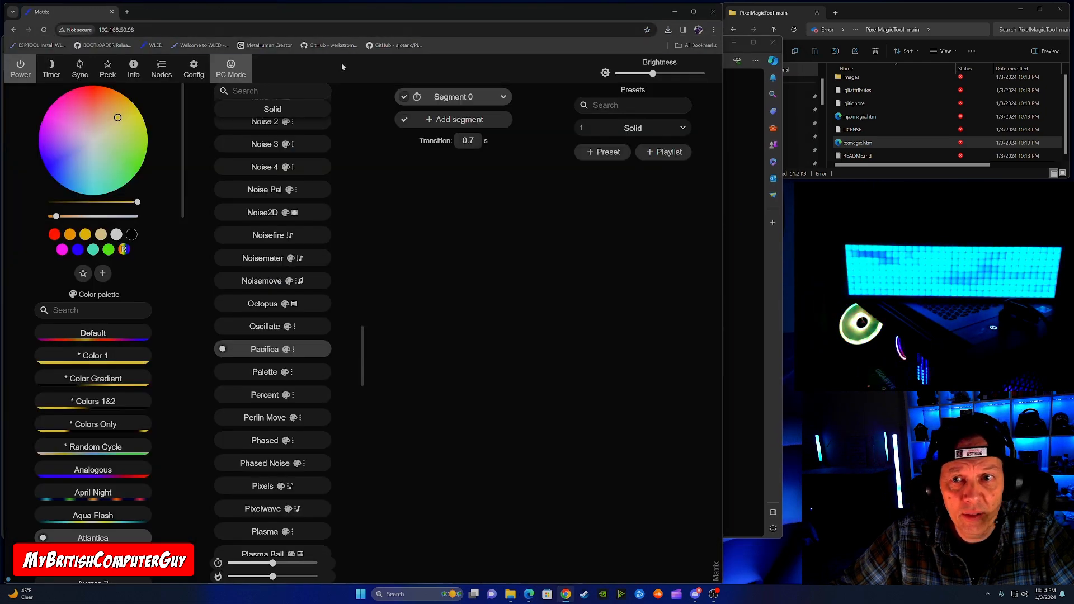
left_click(773, 161)
left_click_drag(617, 43, 616, 15)
left_click_drag(783, 507, 722, 582)
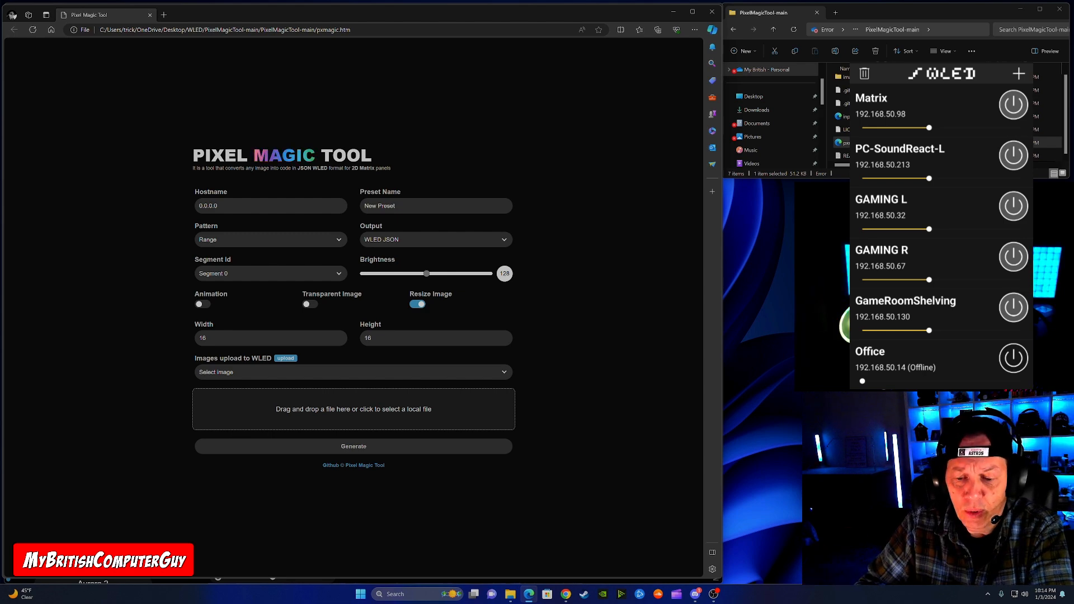
Step: Set the hostname to the Matrix controller's address 192.168.50.98 and the image size to width 32 and height 8
left_click_drag(219, 206, 188, 206)
type("192.")
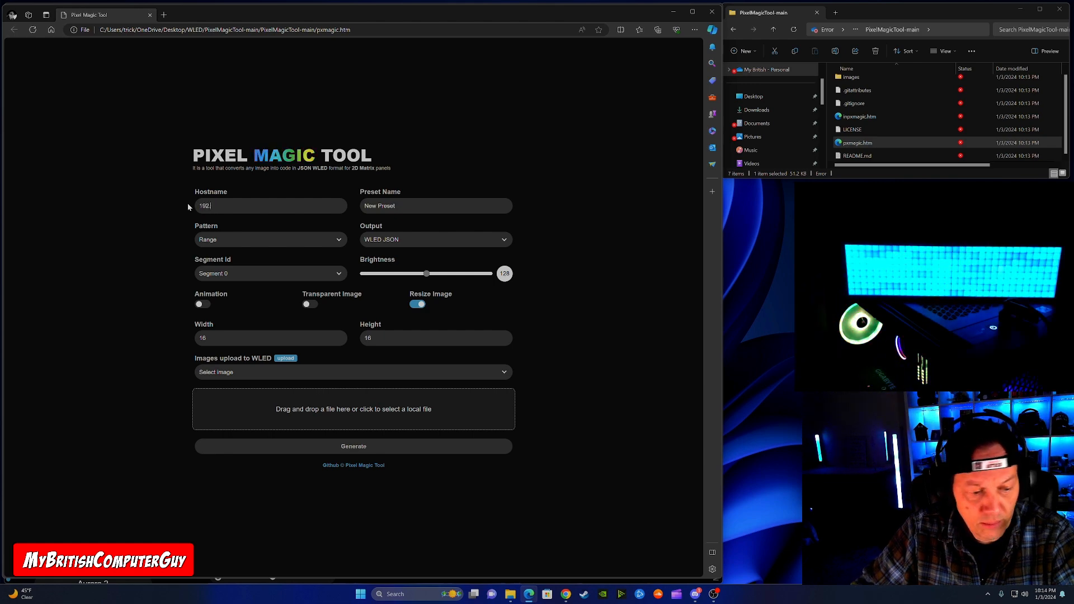
type("168.50.")
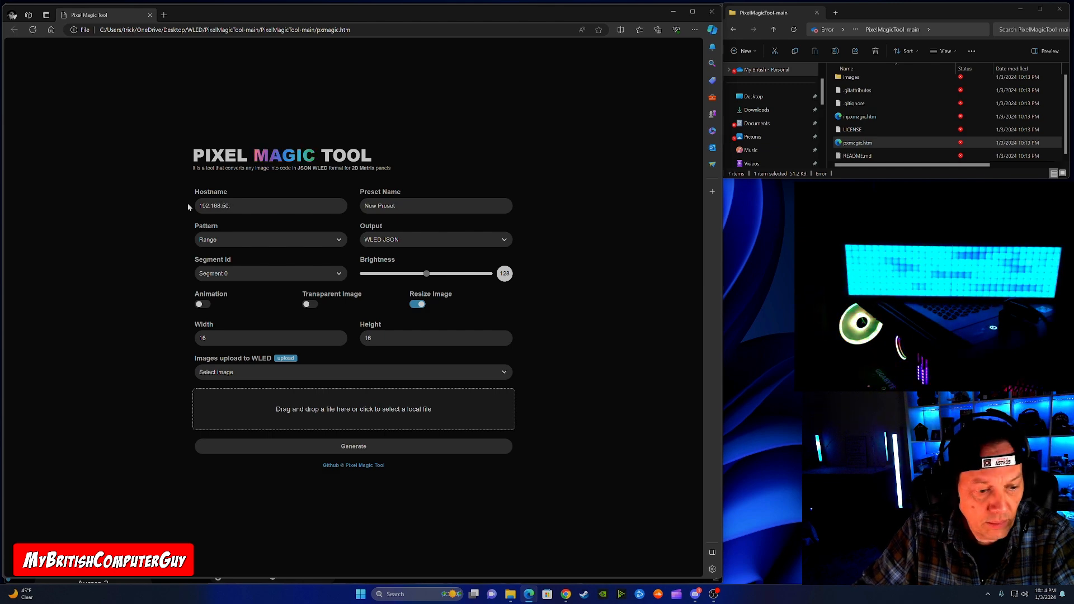
type("98")
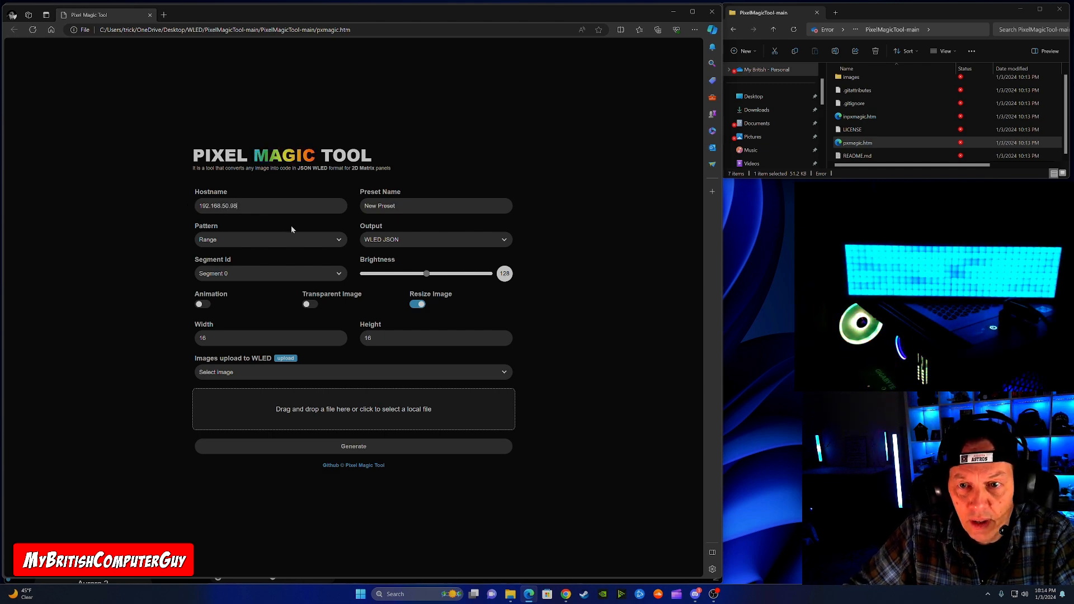
key("Tab")
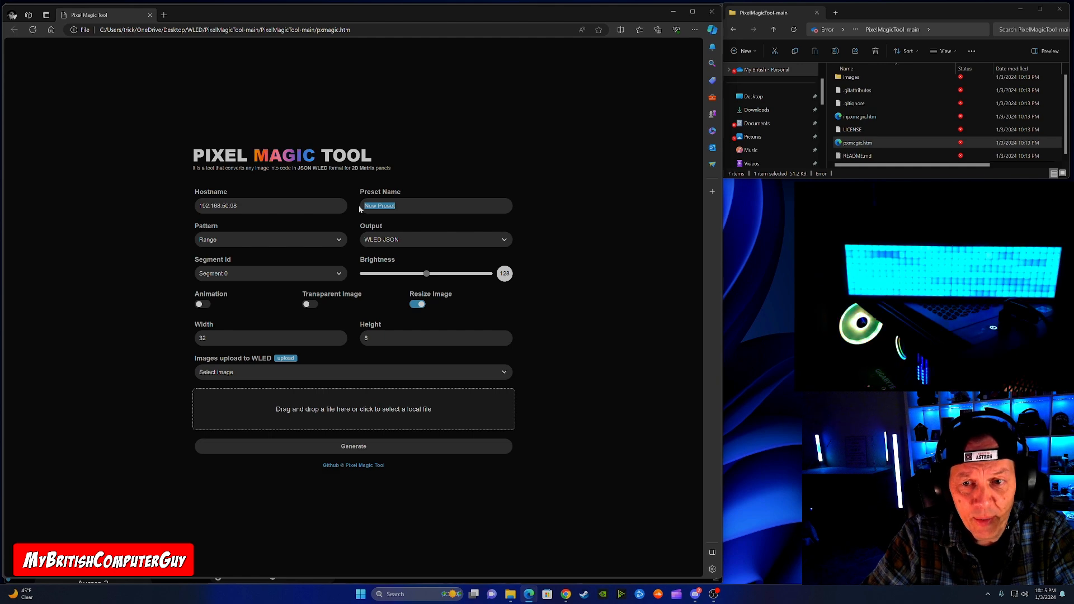
Step: Name the preset Alien and raise its brightness to 255
type("Alien")
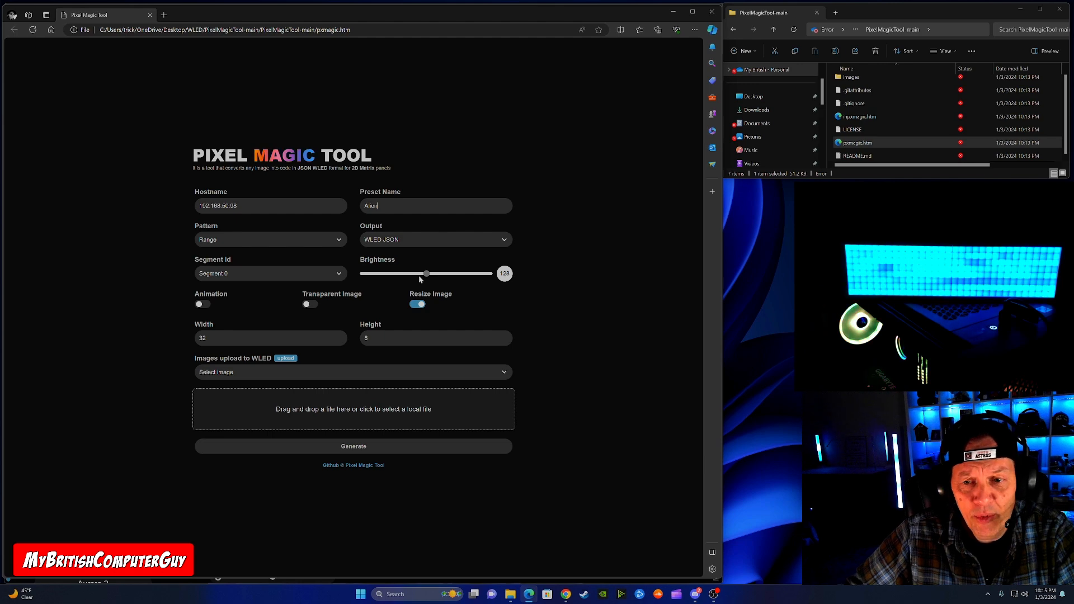
mouse_move(426, 274)
left_mouse_down()
mouse_move(399, 279)
mouse_move(446, 277)
mouse_move(432, 276)
left_mouse_up()
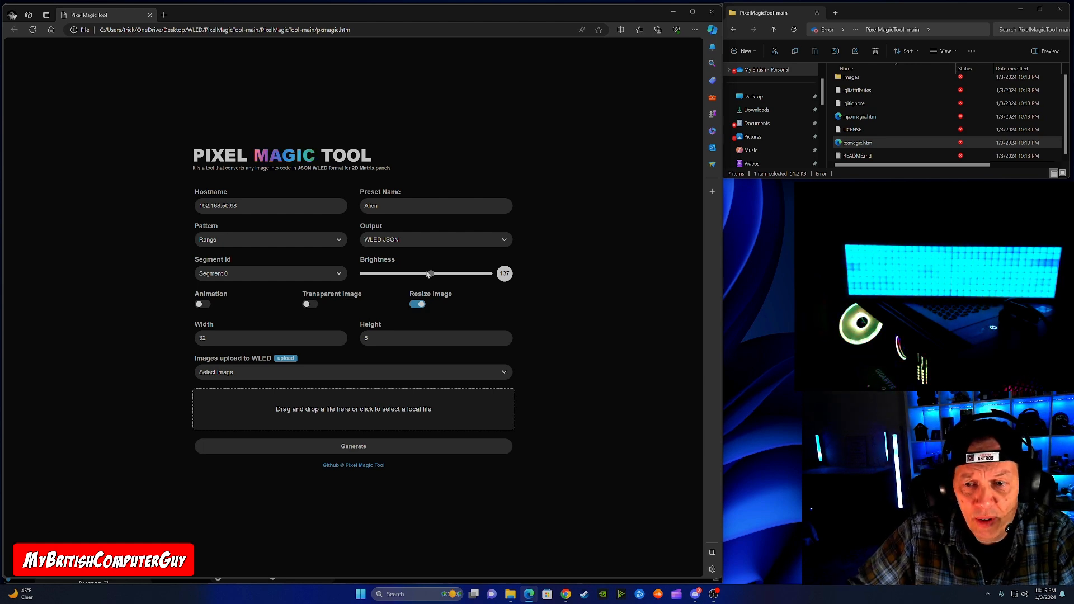
left_click_drag(428, 274, 493, 274)
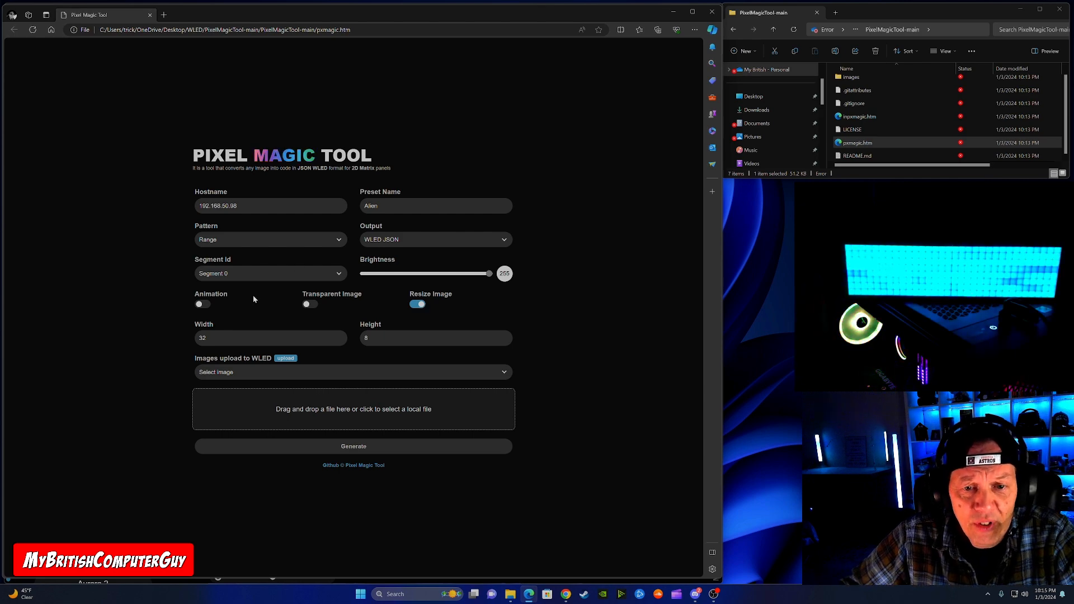
Step: Enable Animation and Transparent Image, and set the animation to 2 frames with a transition of 0 seconds
left_click(202, 303)
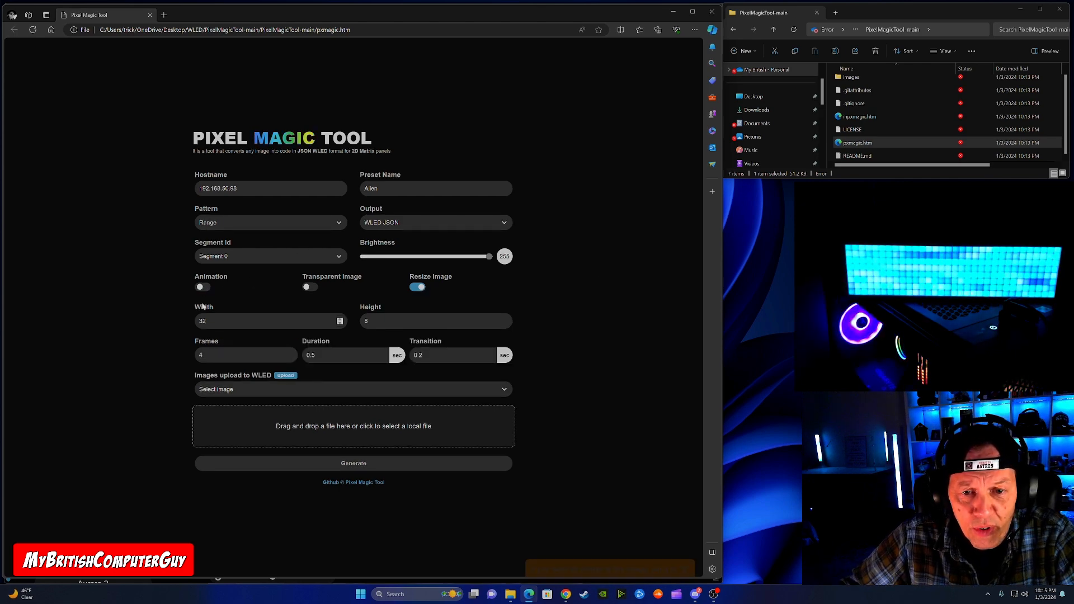
left_click(308, 288)
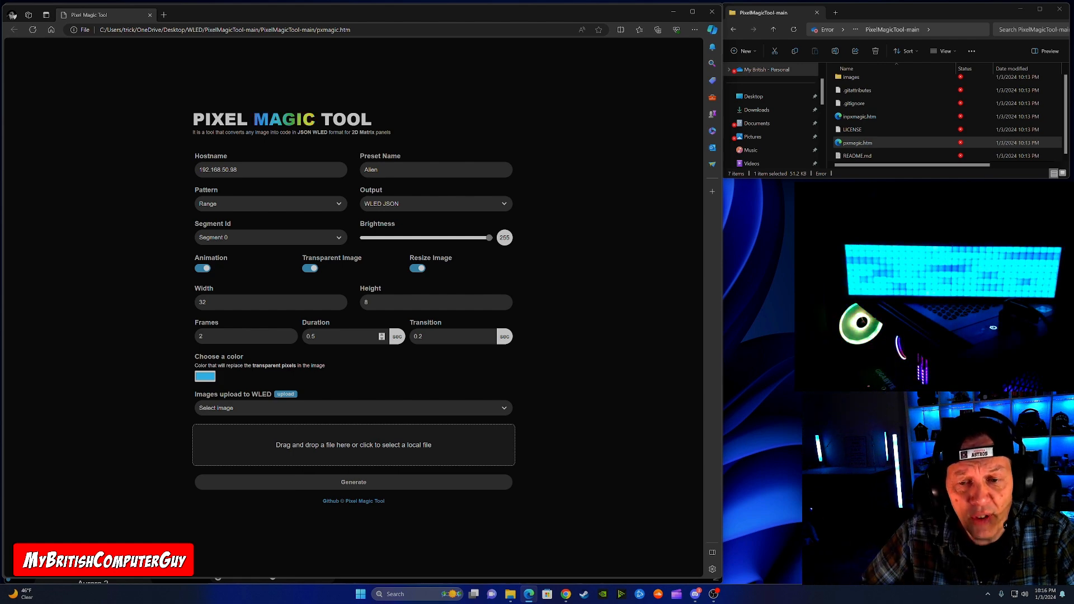
left_click(425, 337)
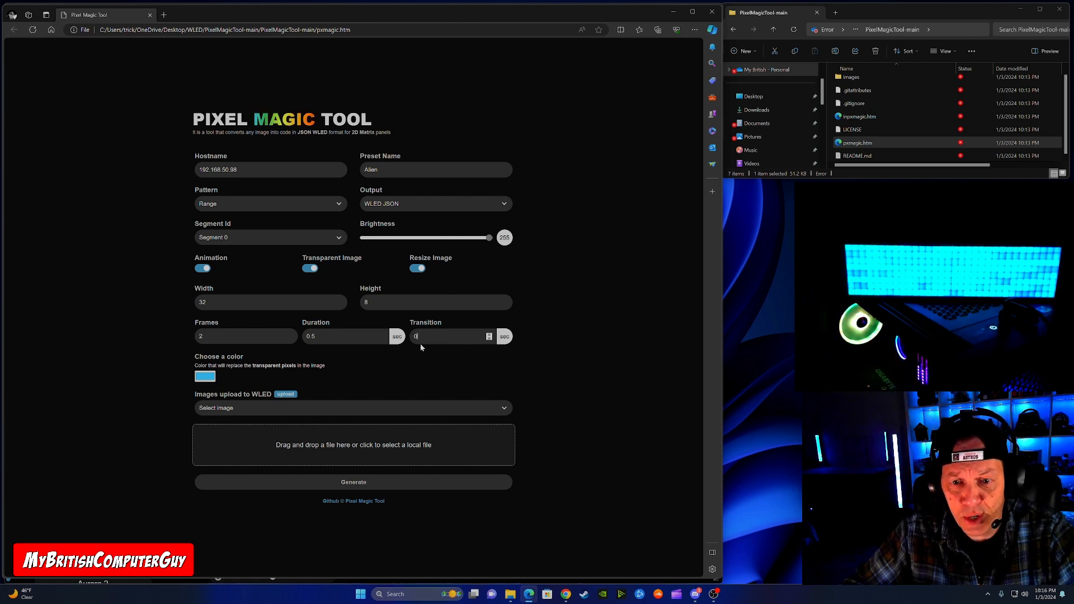
left_click(158, 358)
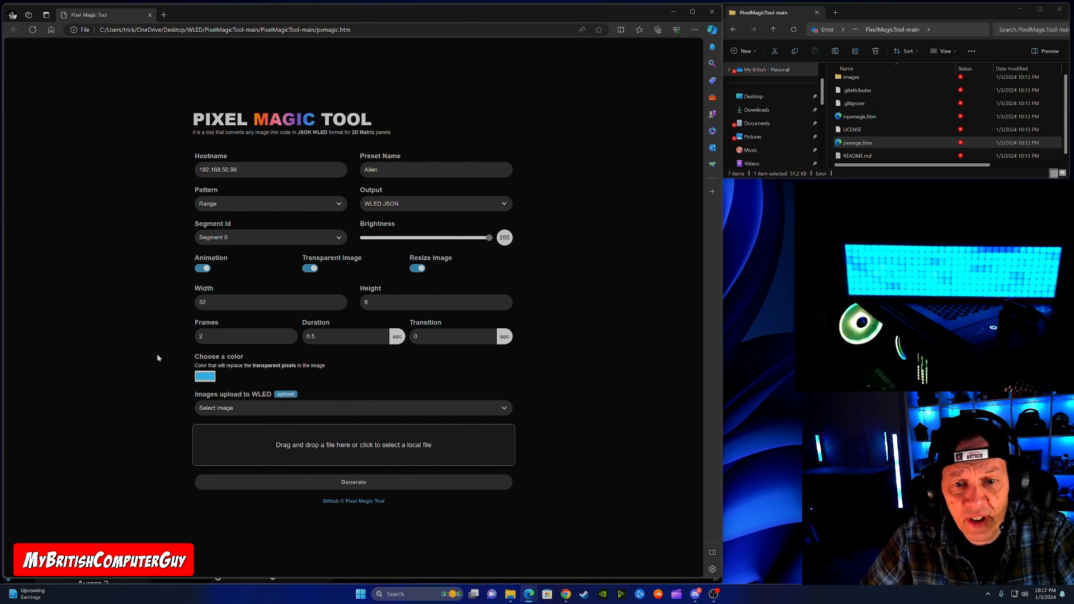
Step: Set the colour that replaces transparent pixels to black, RGB 0, 0, 0
left_click(207, 375)
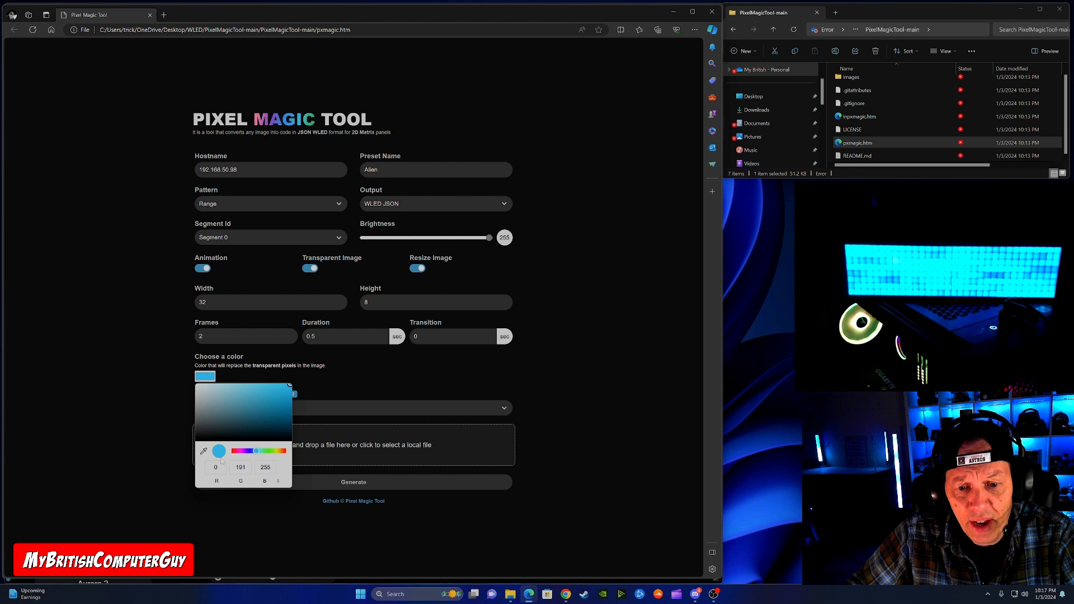
left_click(216, 468)
key("Tab")
type("0")
key("Tab")
type("0")
key("Tab")
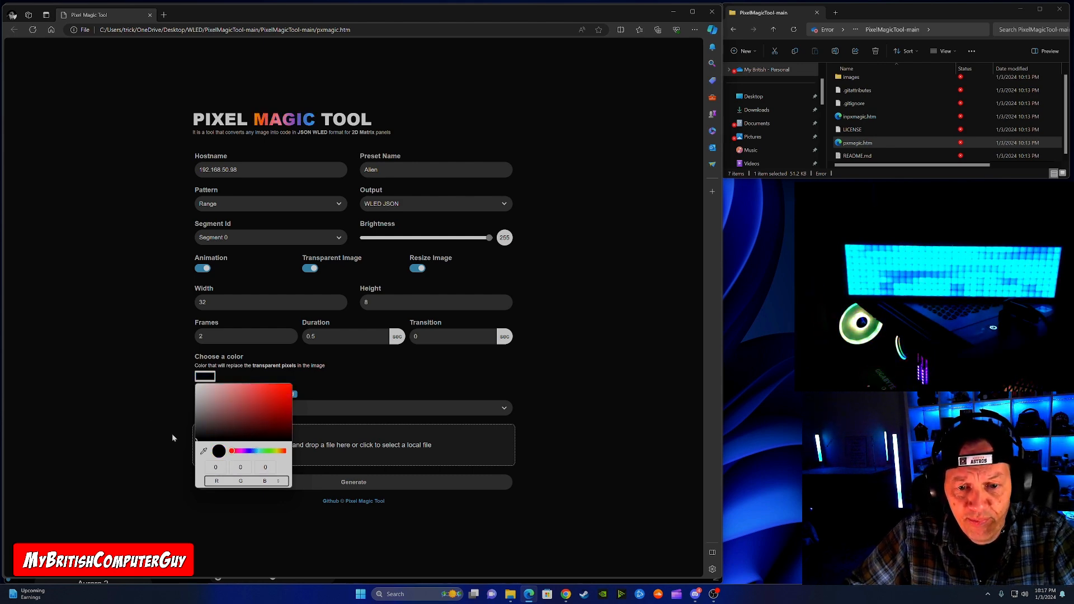
left_click(144, 418)
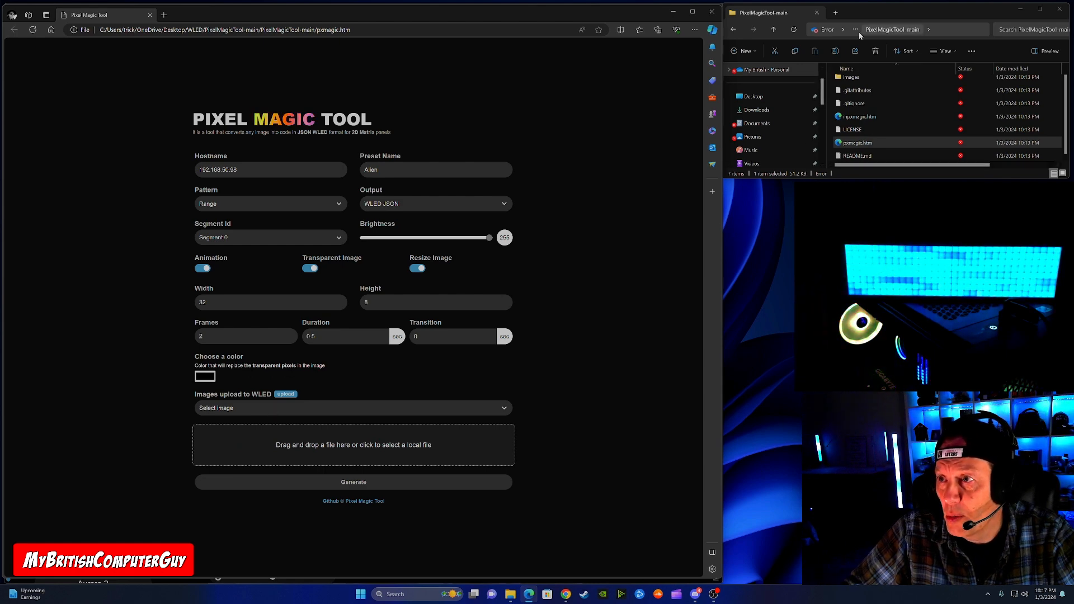
Step: Load 8x32AlienMatrix.gif from the WLED folder into Pixel Magic Tool and generate its matrix code
left_click(774, 31)
left_click(774, 30)
left_click(862, 97)
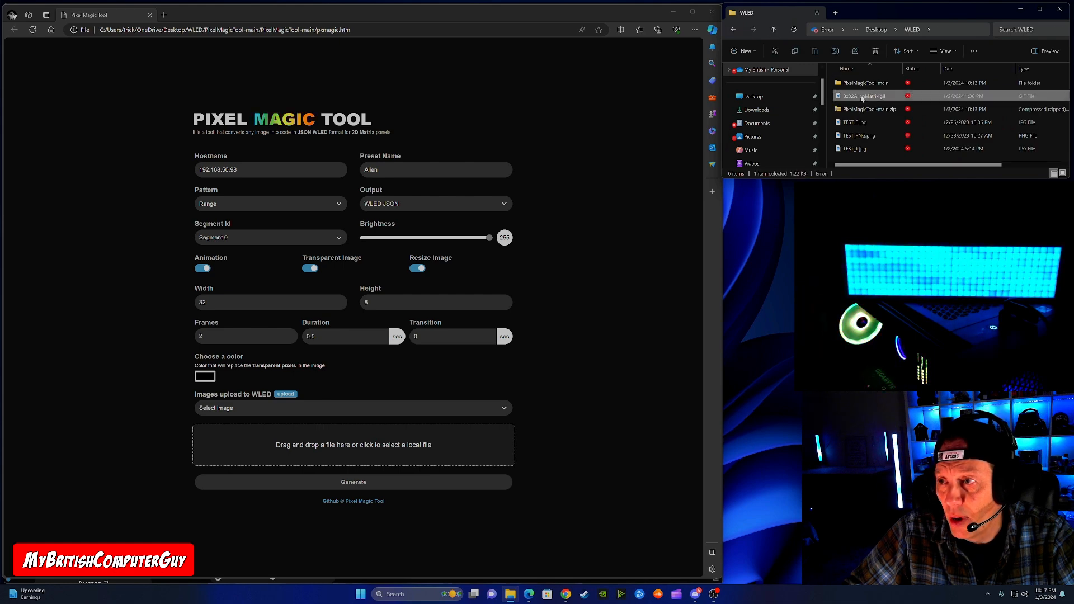
left_click_drag(862, 97, 356, 442)
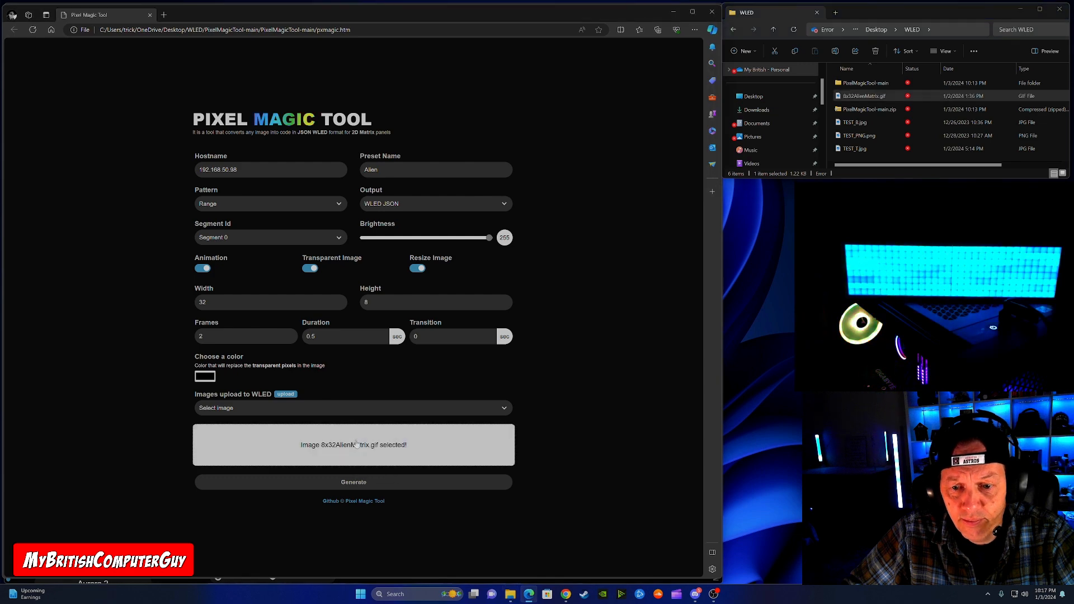
left_click(338, 484)
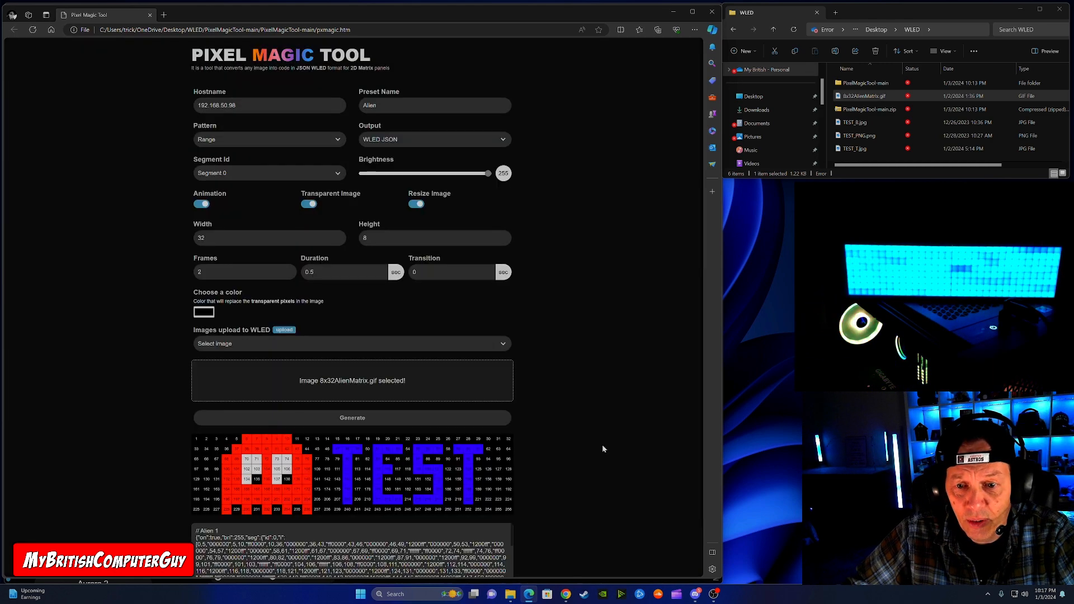
Step: Examine the generated pixel preview, the available output formats, and the JSON code for the Alien 1 and Alien 2 frames
scroll(585, 442, "down", 1)
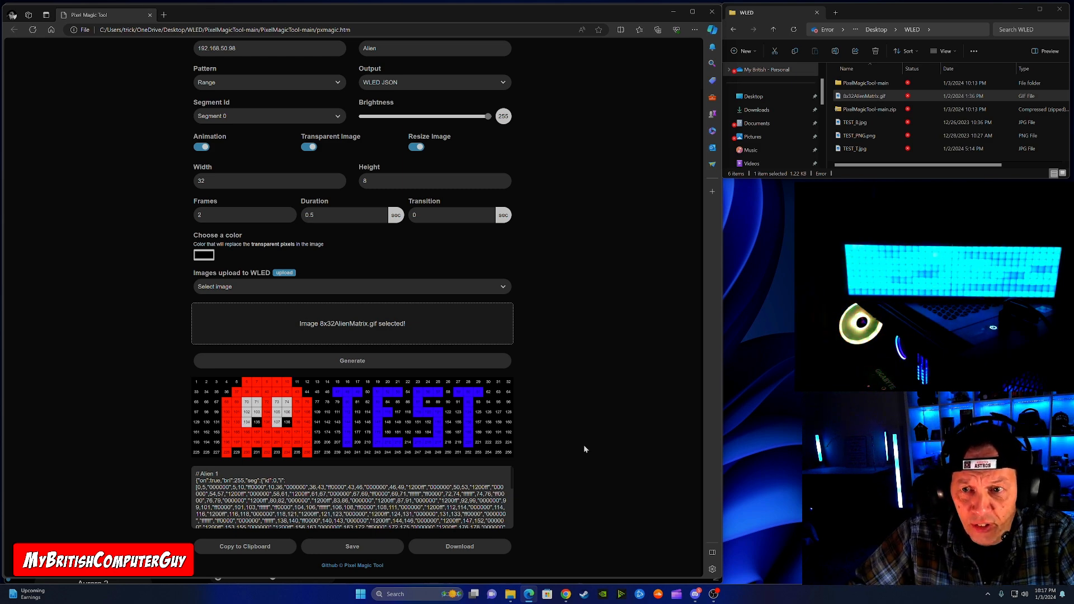
scroll(556, 134, "up", 1)
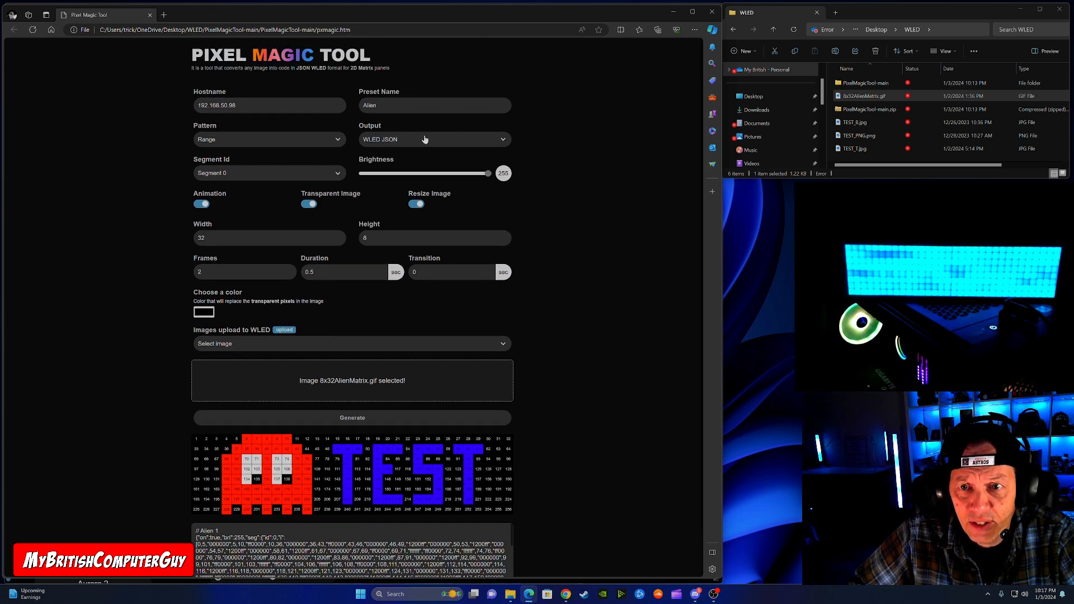
left_click(389, 141)
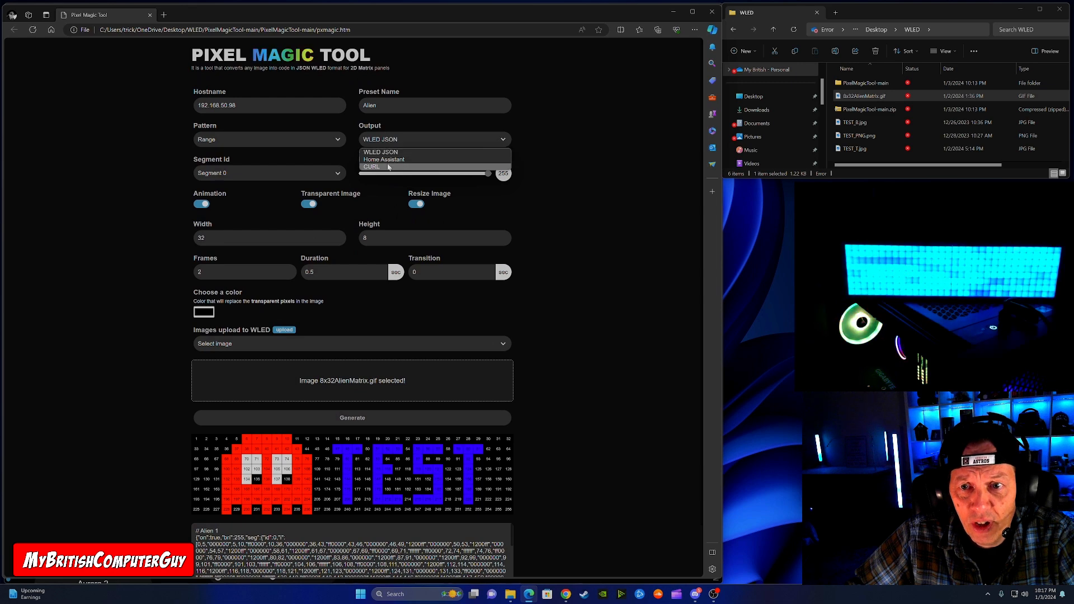
left_click(584, 186)
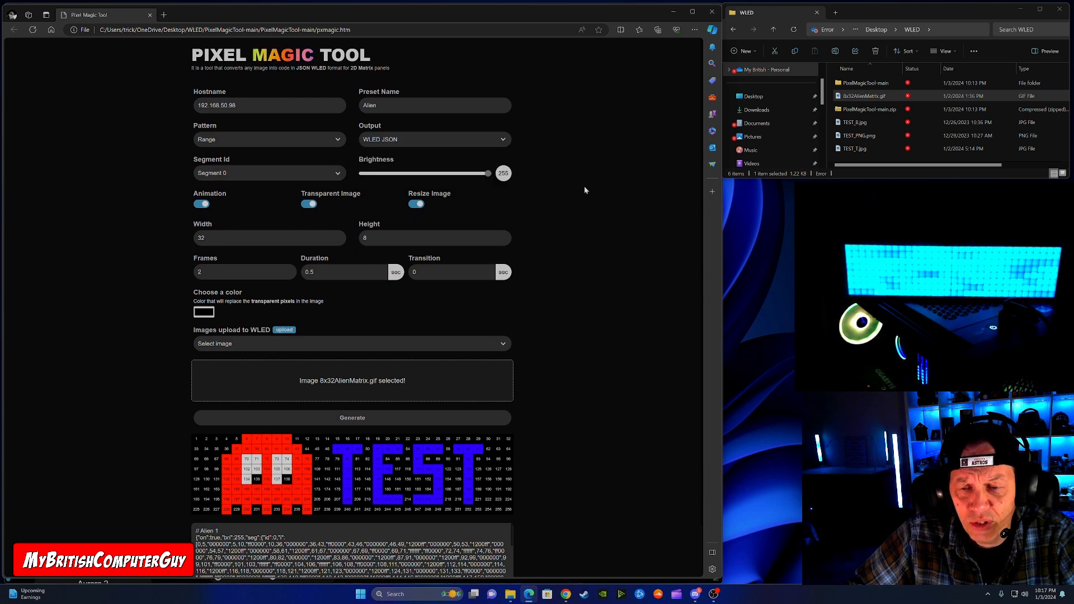
scroll(517, 340, "down", 1)
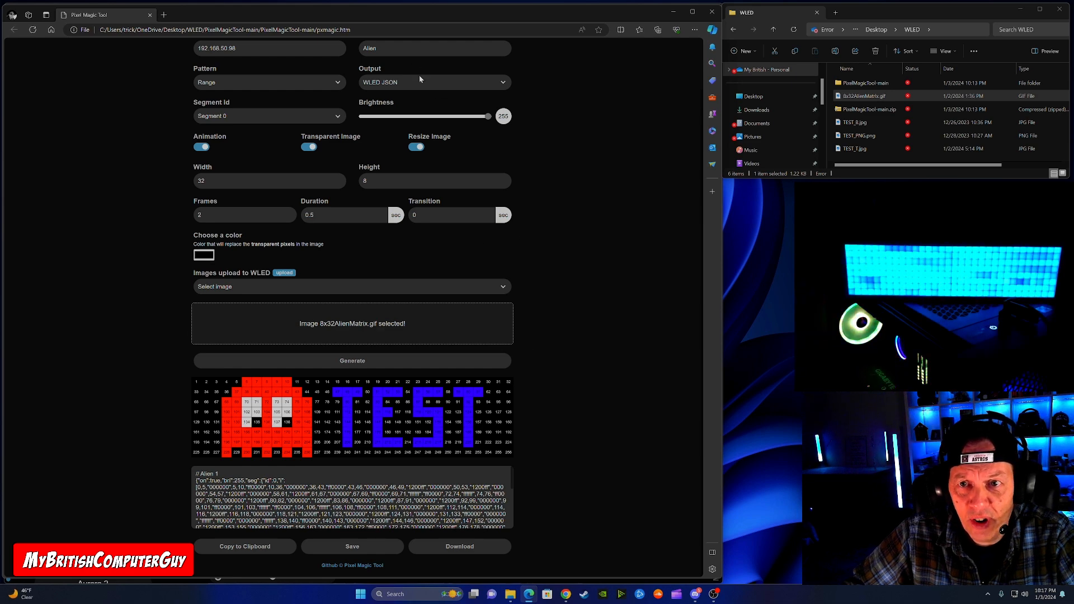
scroll(436, 492, "down", 3)
scroll(352, 497, "down", 5)
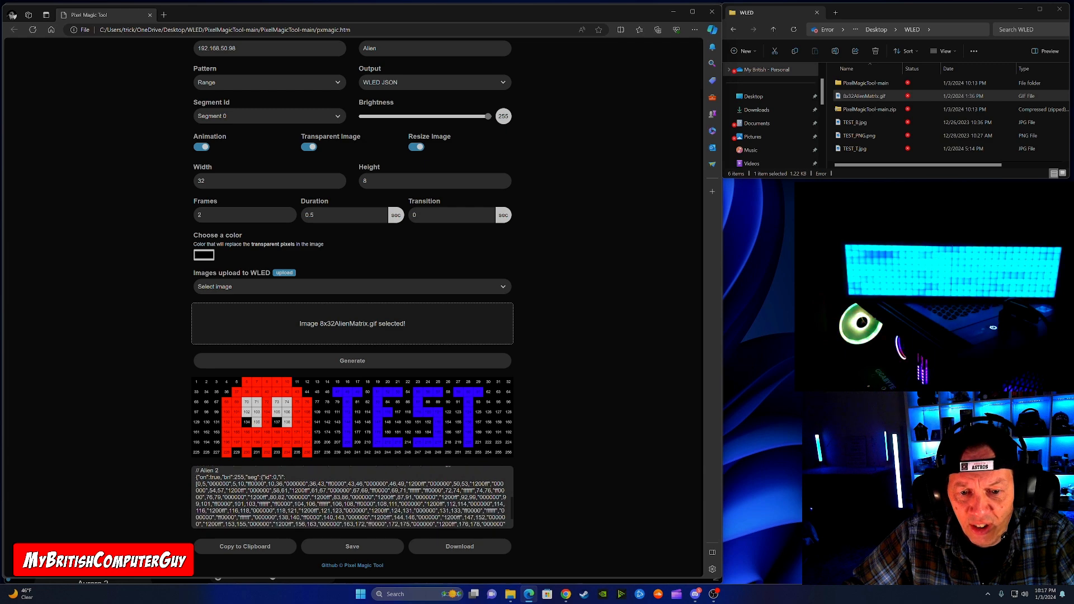
scroll(353, 497, "up", 5)
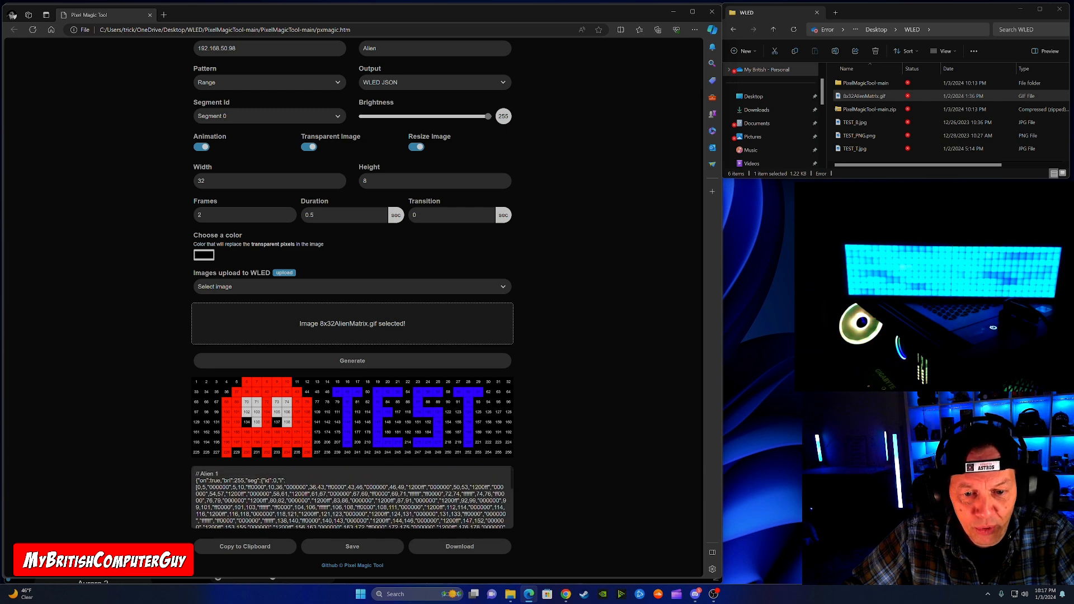
left_click_drag(198, 474, 229, 476)
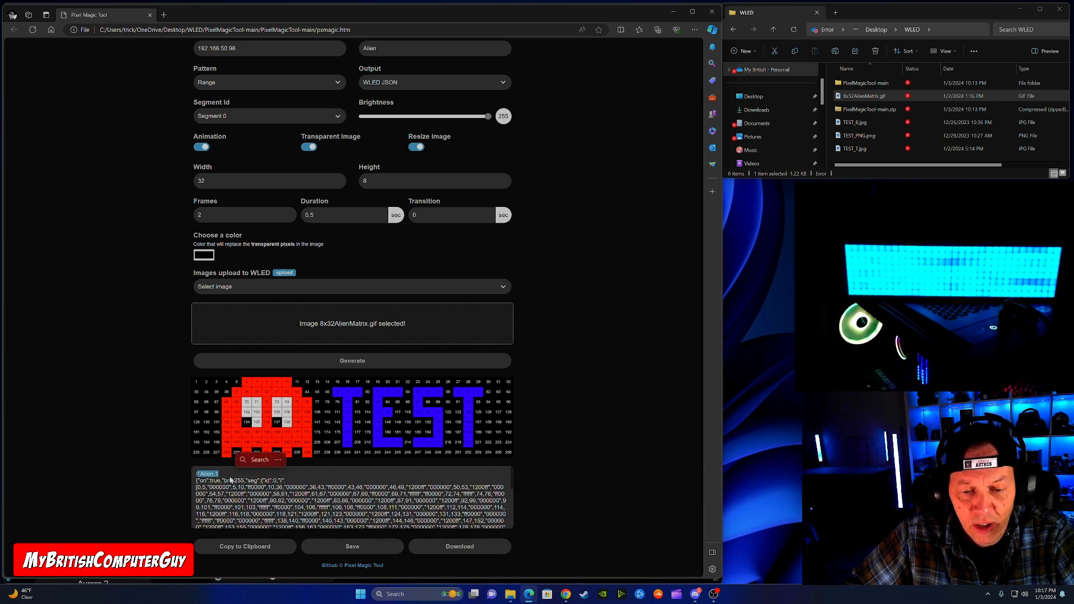
scroll(225, 485, "down", 3)
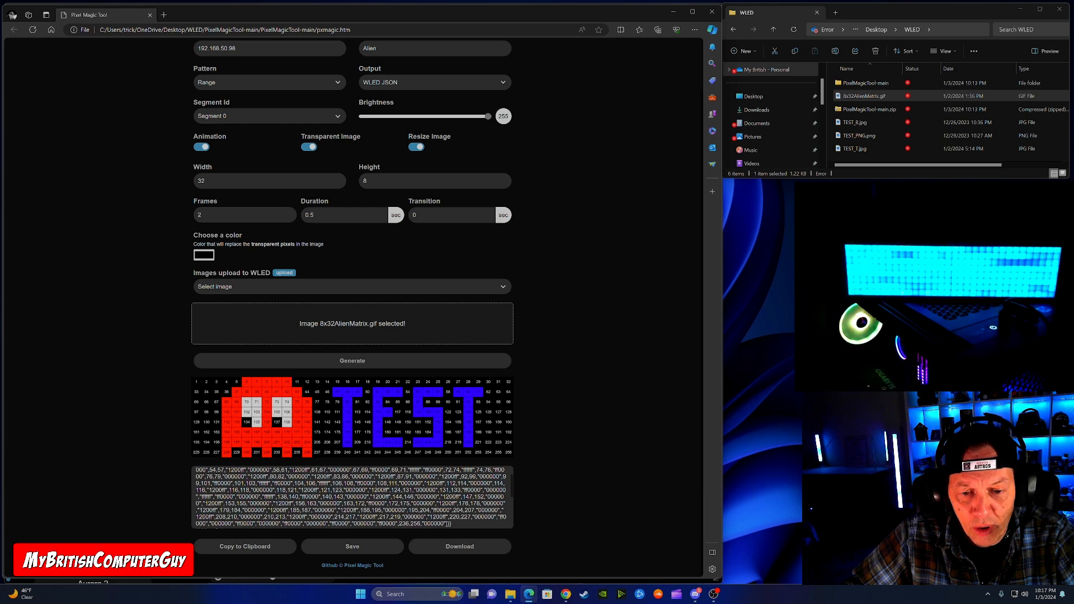
scroll(226, 485, "down", 1)
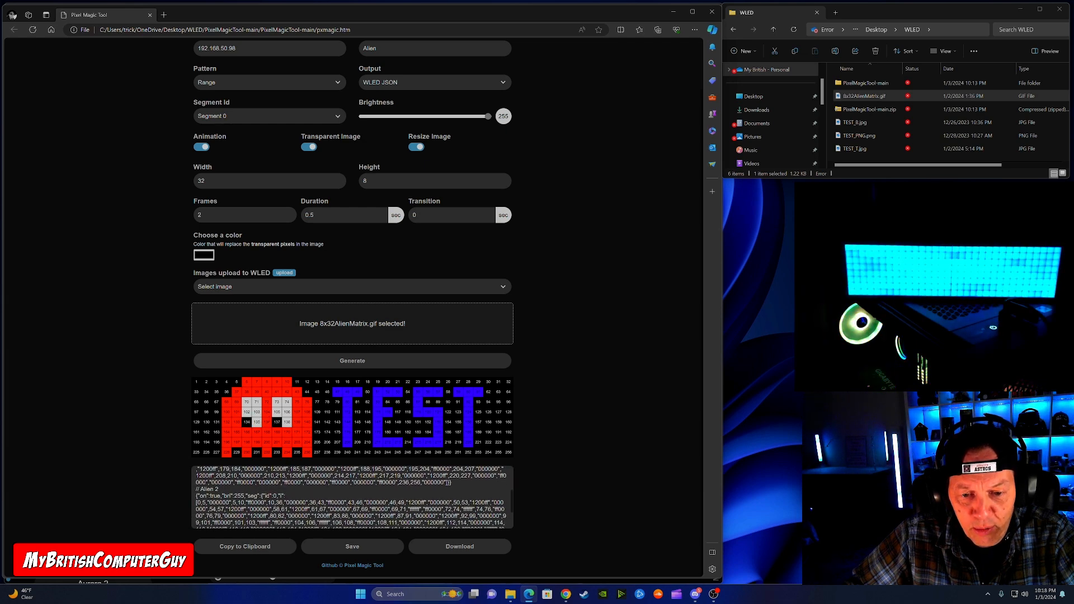
scroll(351, 497, "up", 1)
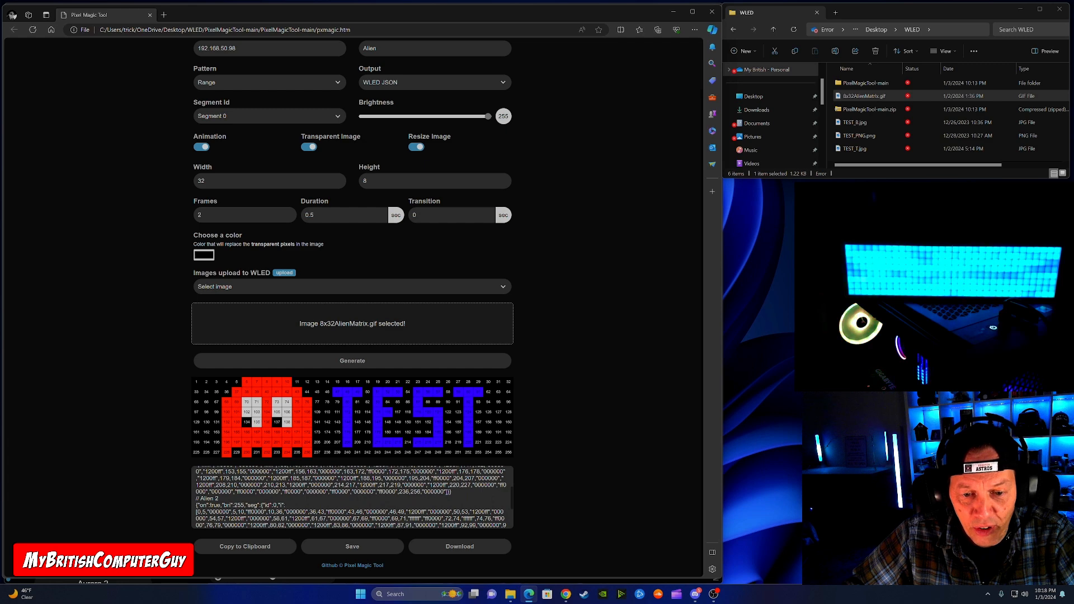
double_click(222, 512)
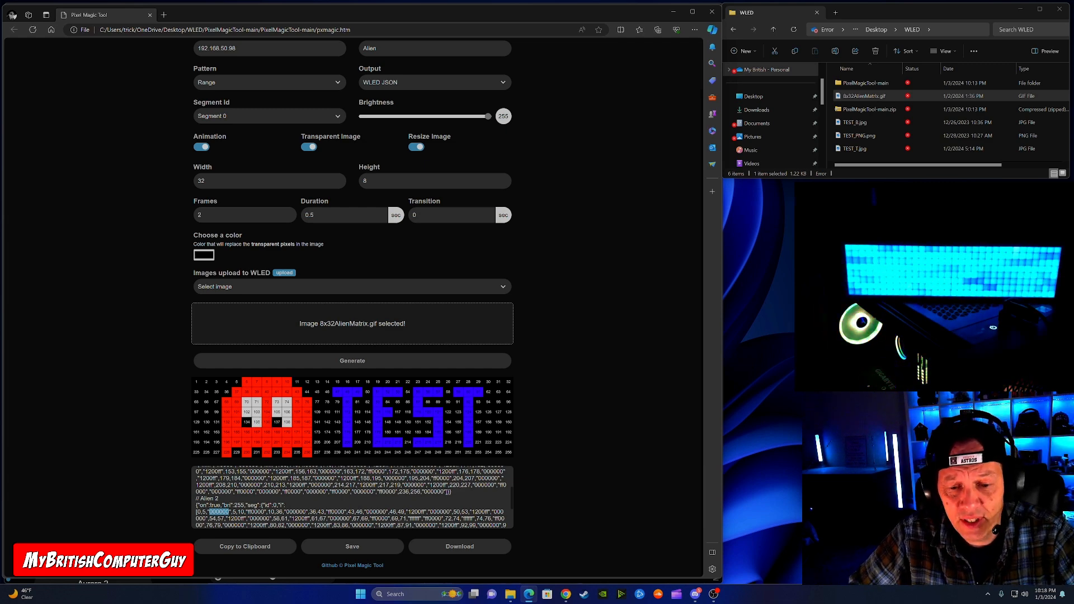
left_click(220, 512)
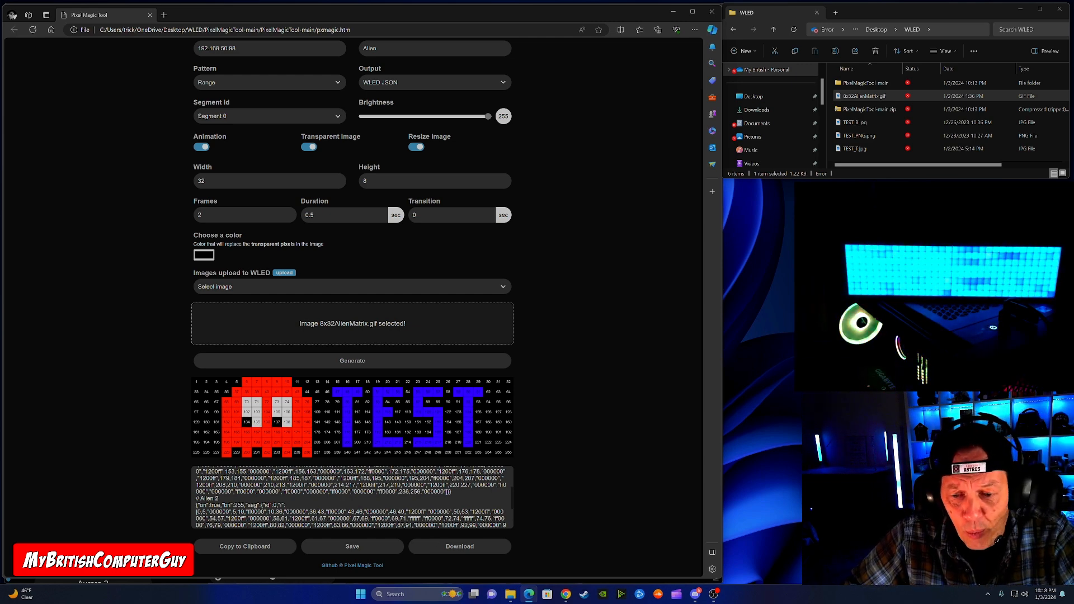
Step: Save the generated animation to the WLED controller, then return to the WLED interface and reload it to refresh the presets
left_click(356, 548)
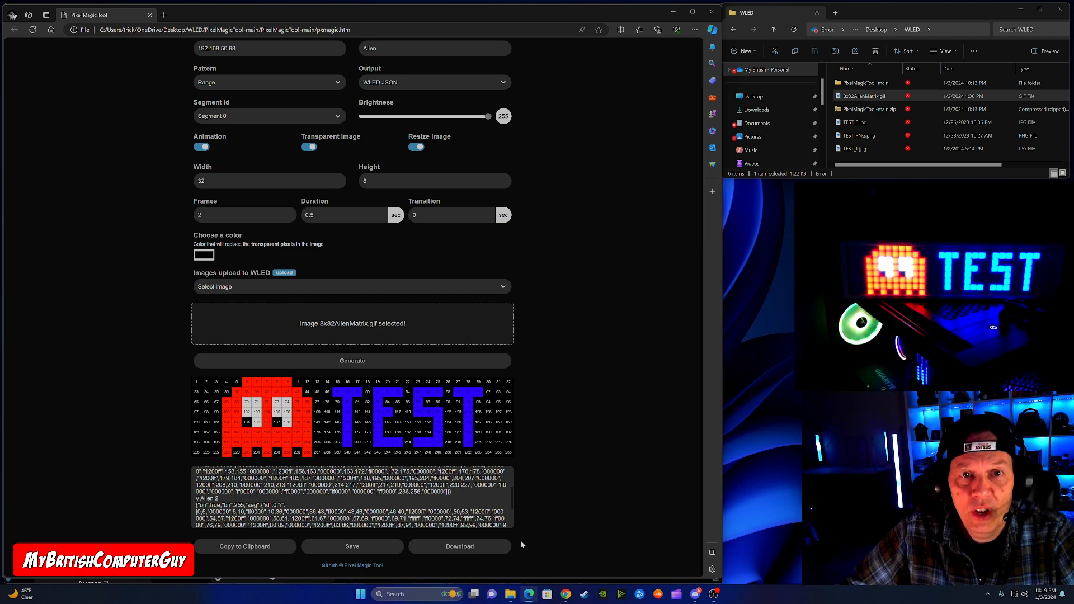
left_click(671, 14)
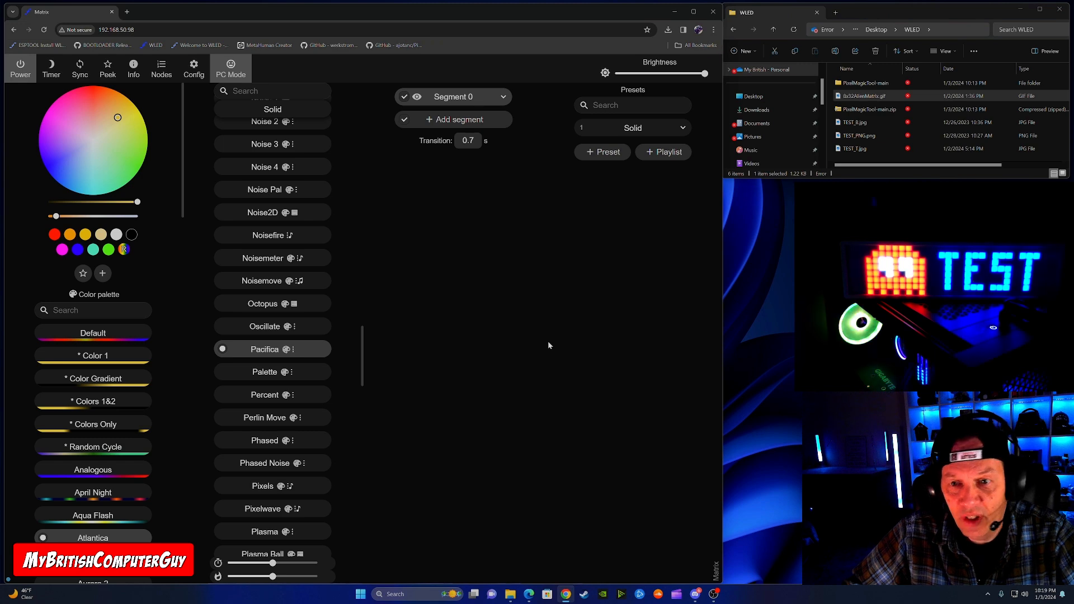
key("ctrl+l")
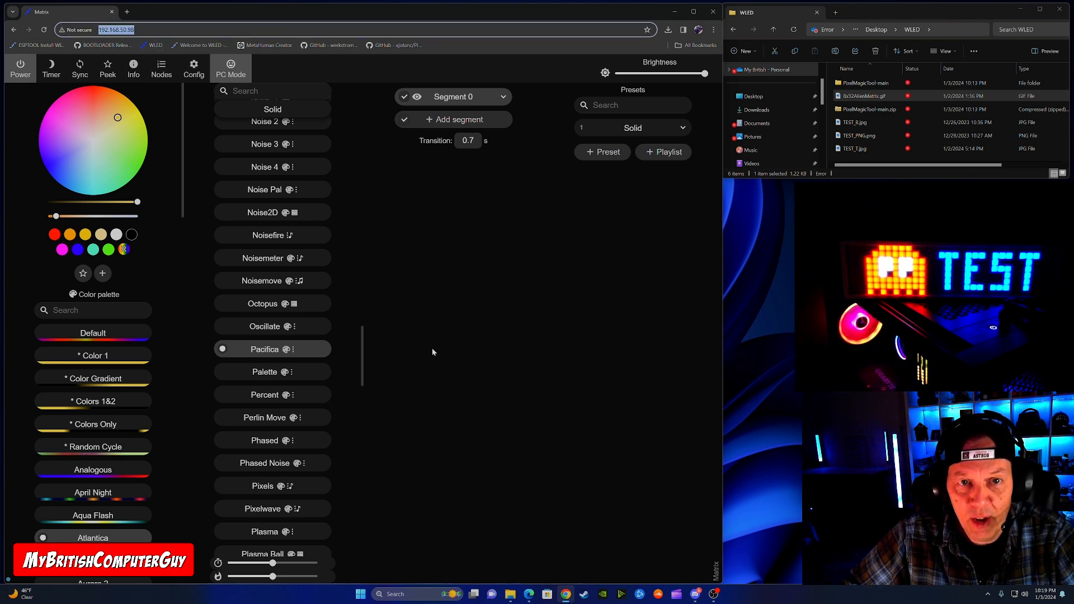
left_click(463, 357)
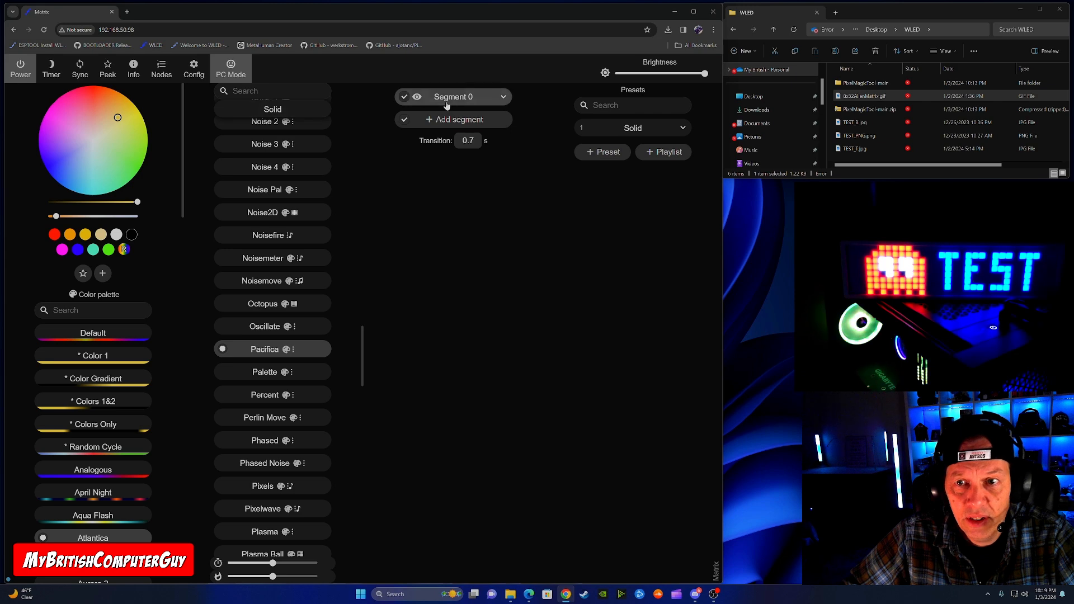
left_click(190, 44)
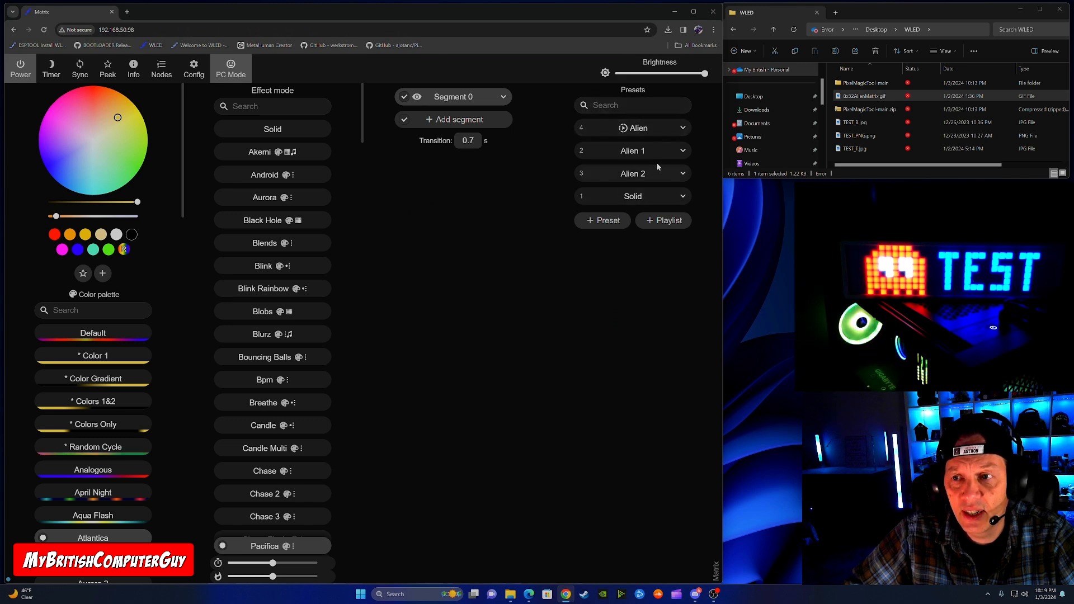
Step: Apply the Alien 1 preset to the matrix, then switch the matrix to the Solid preset
left_click(630, 151)
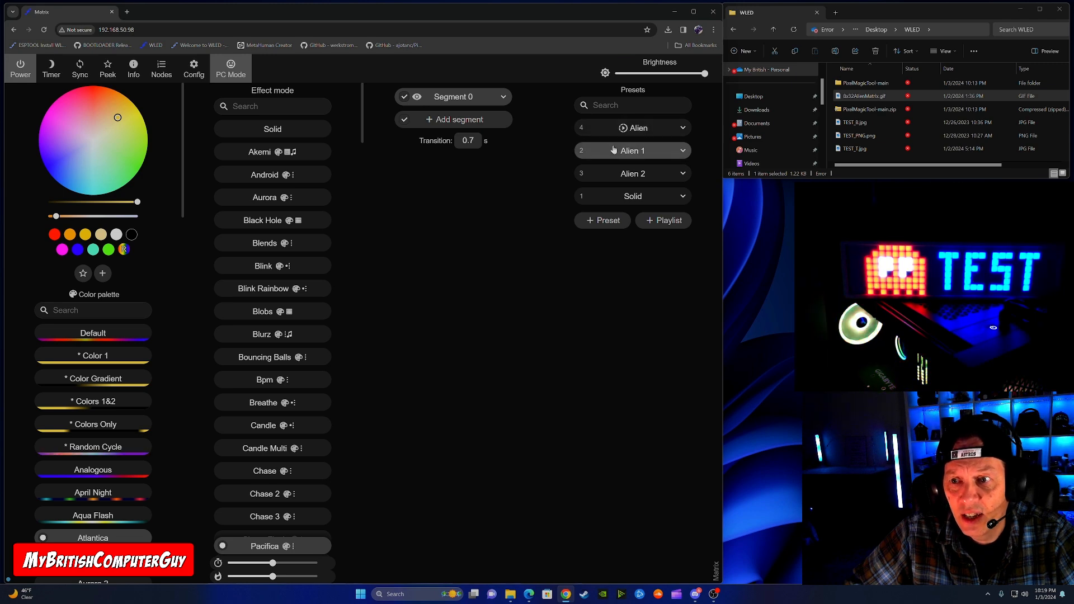
left_click(635, 196)
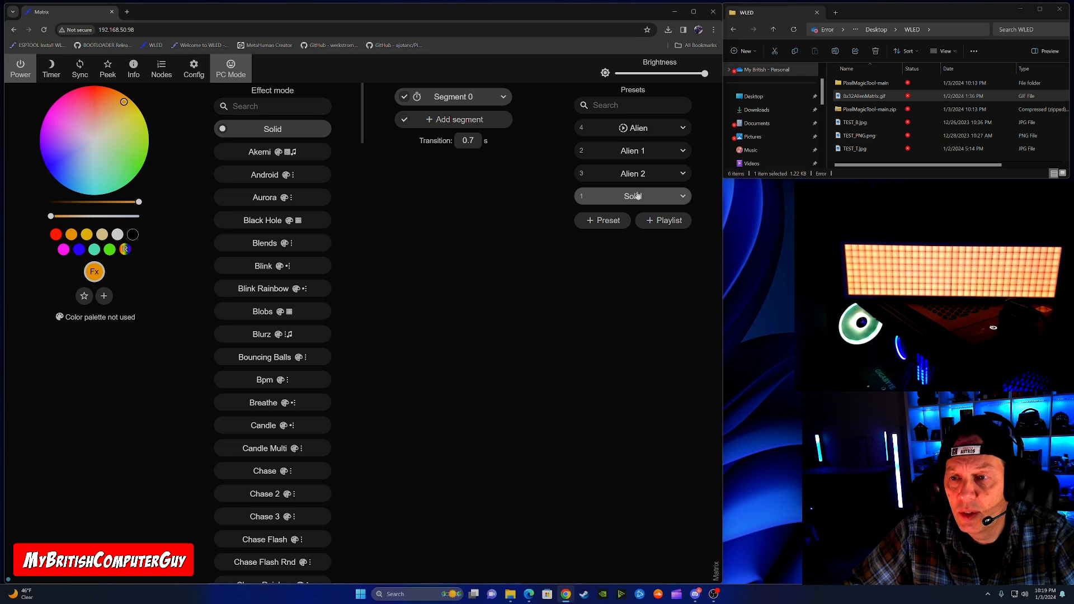
Step: Expand the Alien 1 preset and read through its API command
left_click(681, 150)
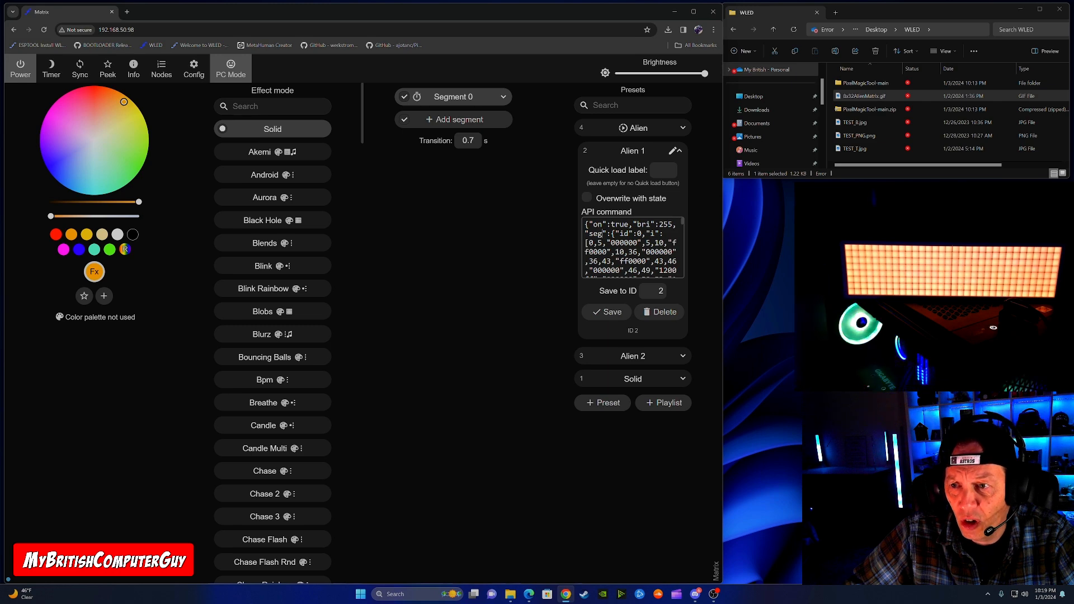
scroll(632, 248, "down", 5)
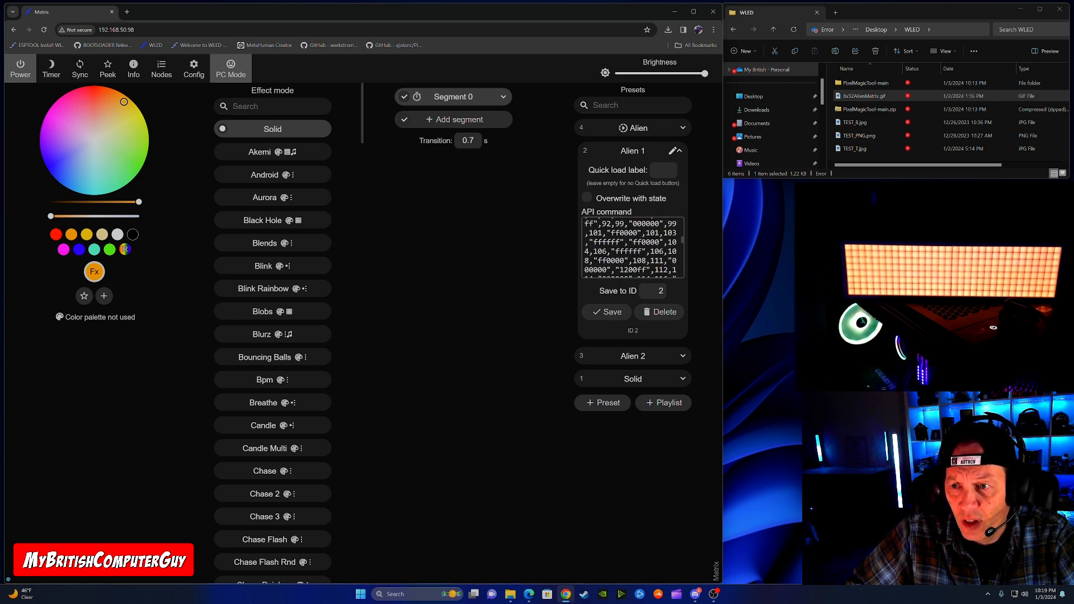
scroll(632, 248, "down", 5)
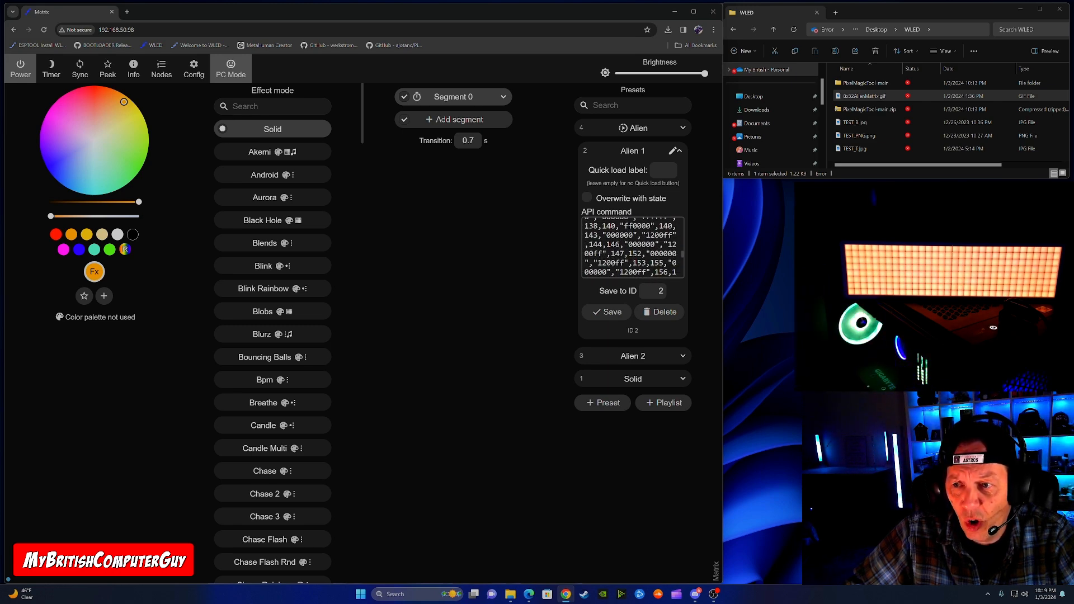
scroll(631, 246, "down", 1)
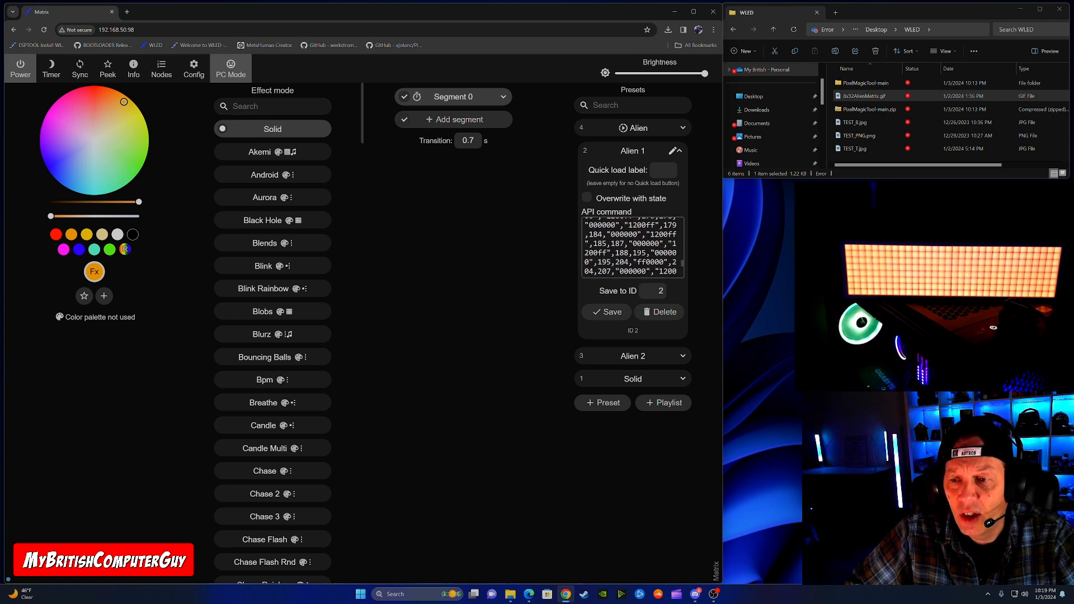
scroll(631, 247, "up", 1)
scroll(631, 247, "up", 3)
scroll(601, 234, "up", 5)
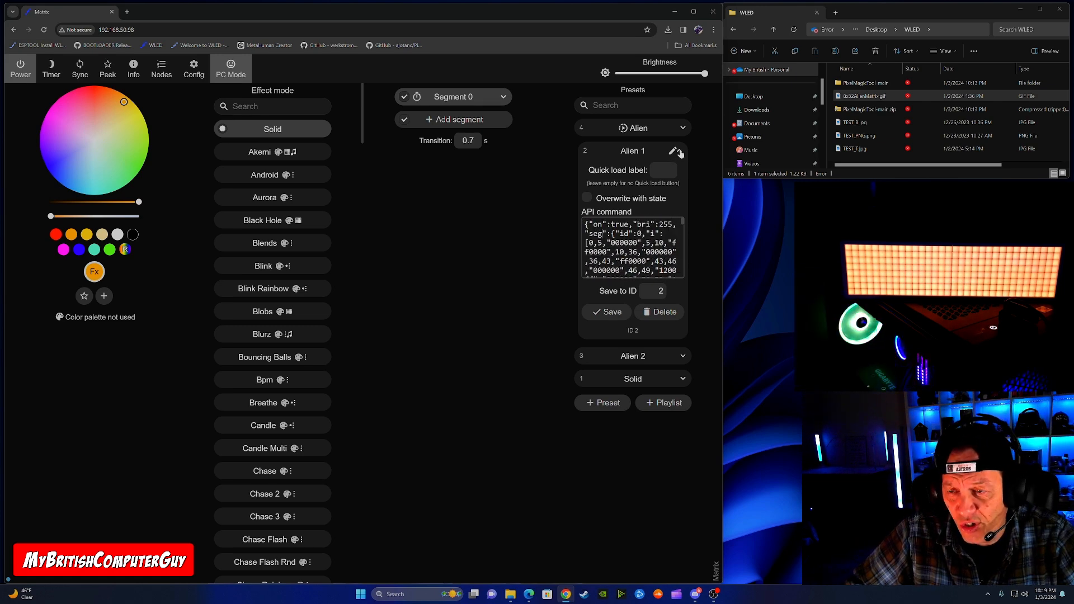
Step: Collapse the Alien 1 preset's details and run the Alien 1, Alien 2 and Alien playlist presets in turn on the matrix
left_click(678, 152)
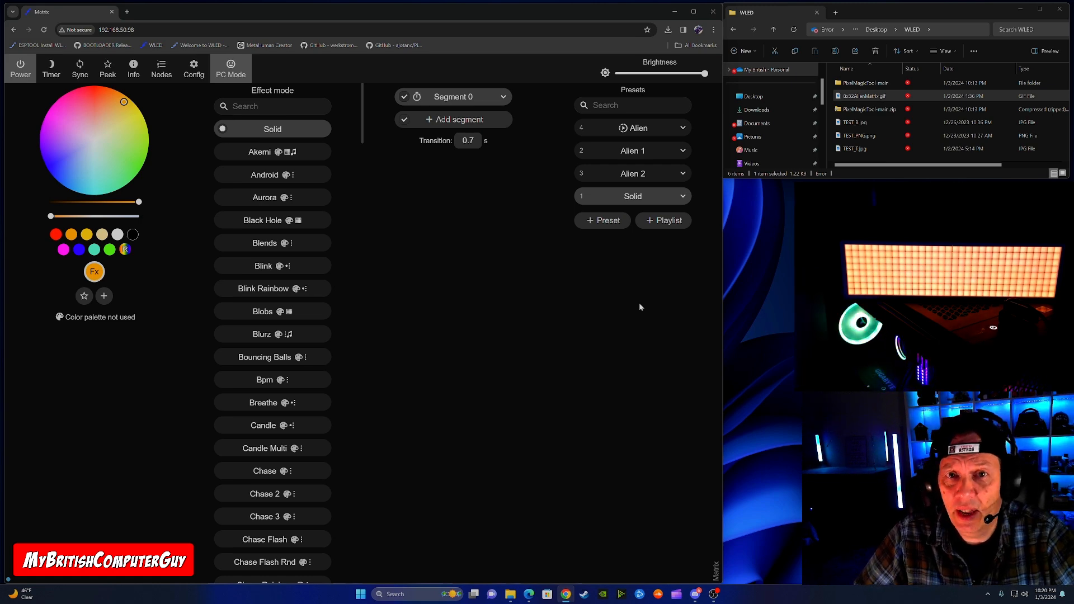
left_click(635, 152)
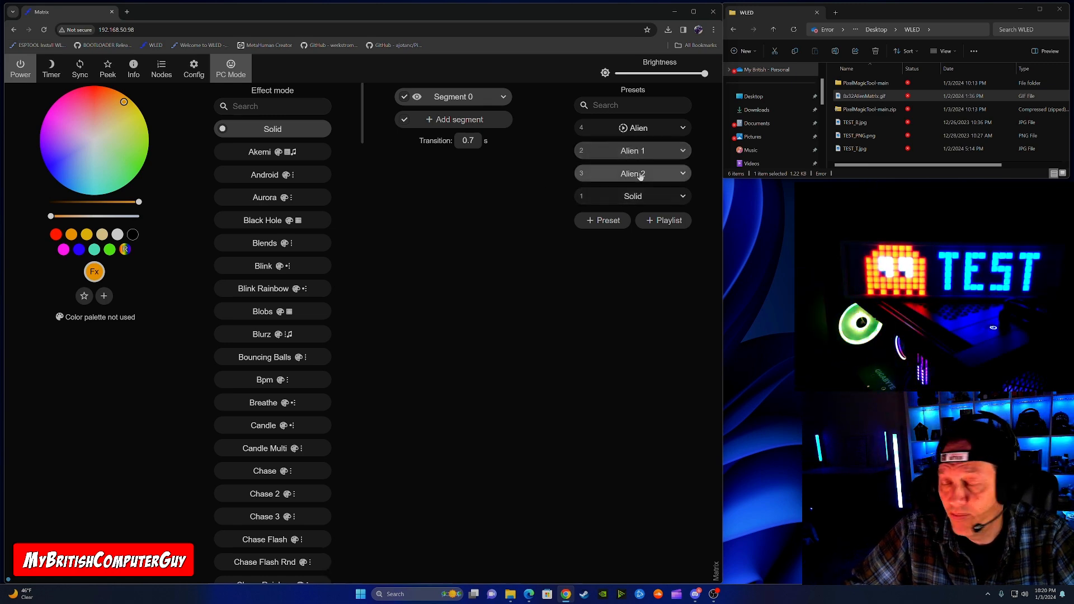
left_click(640, 174)
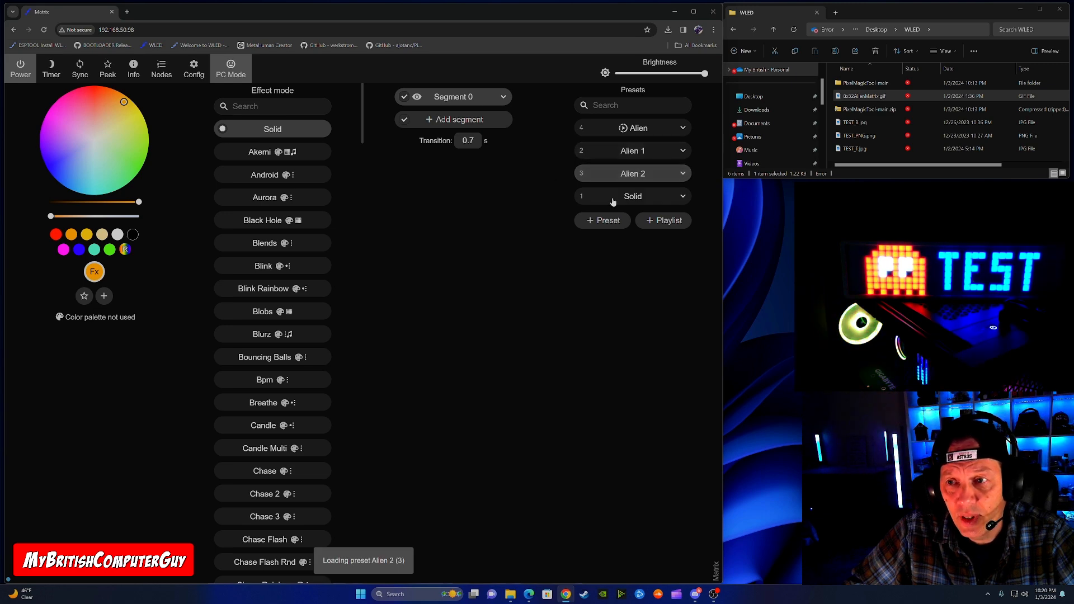
left_click(640, 129)
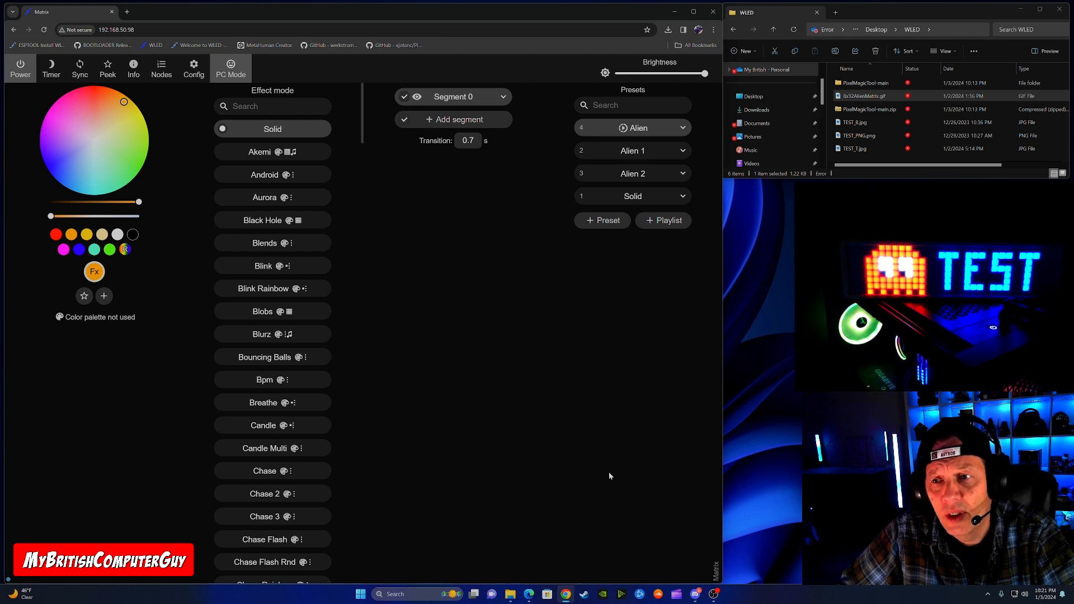
Step: Set the duration of the Alien 2 entry in the Alien playlist to 2 s and save the playlist
left_click(682, 128)
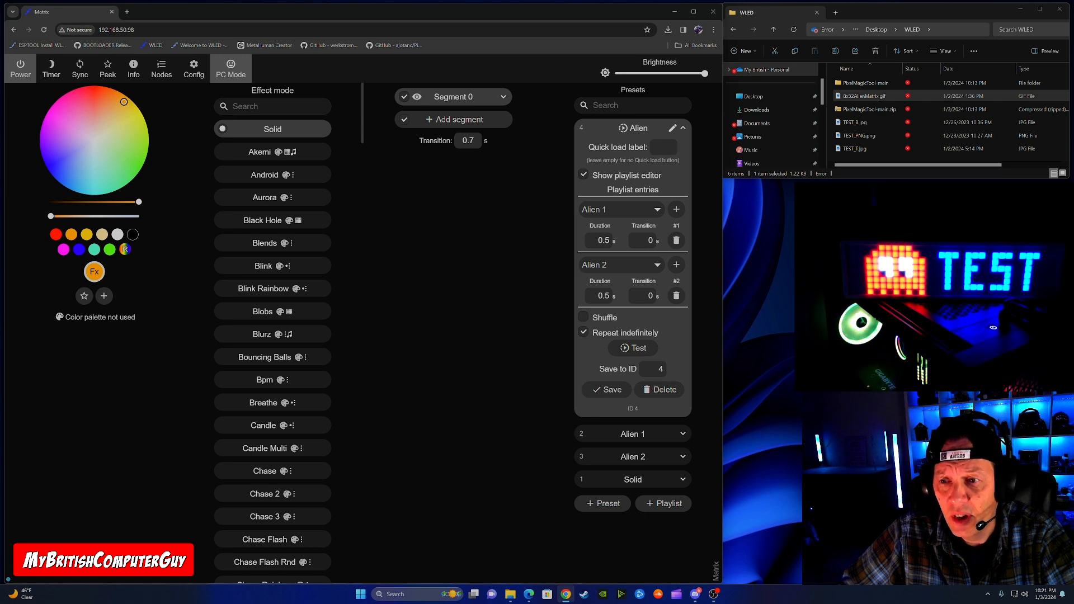
double_click(603, 240)
double_click(604, 295)
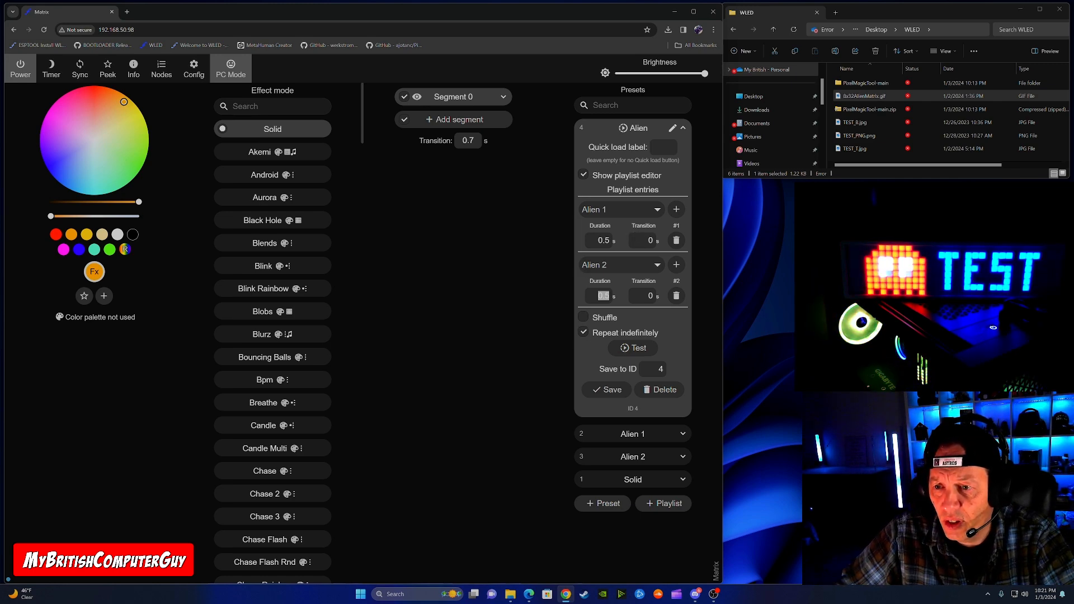
type("2")
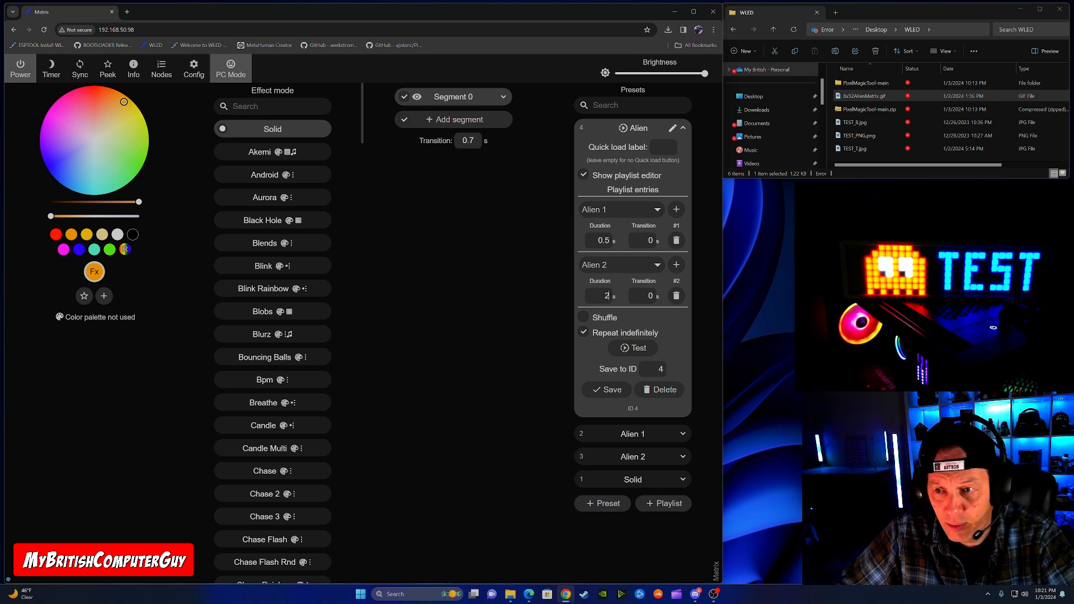
left_click(647, 298)
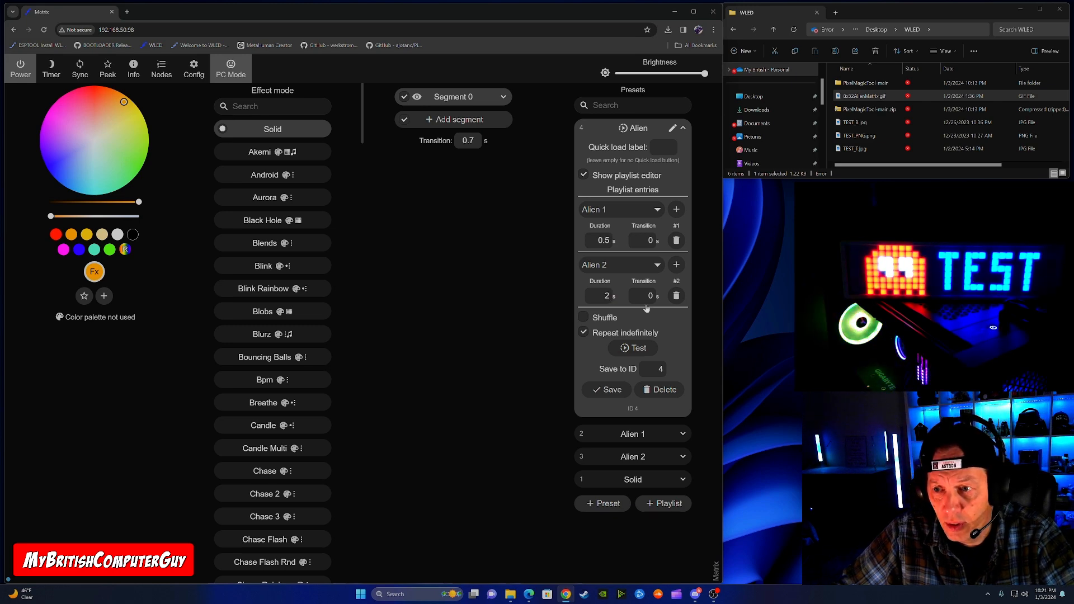
left_click(612, 390)
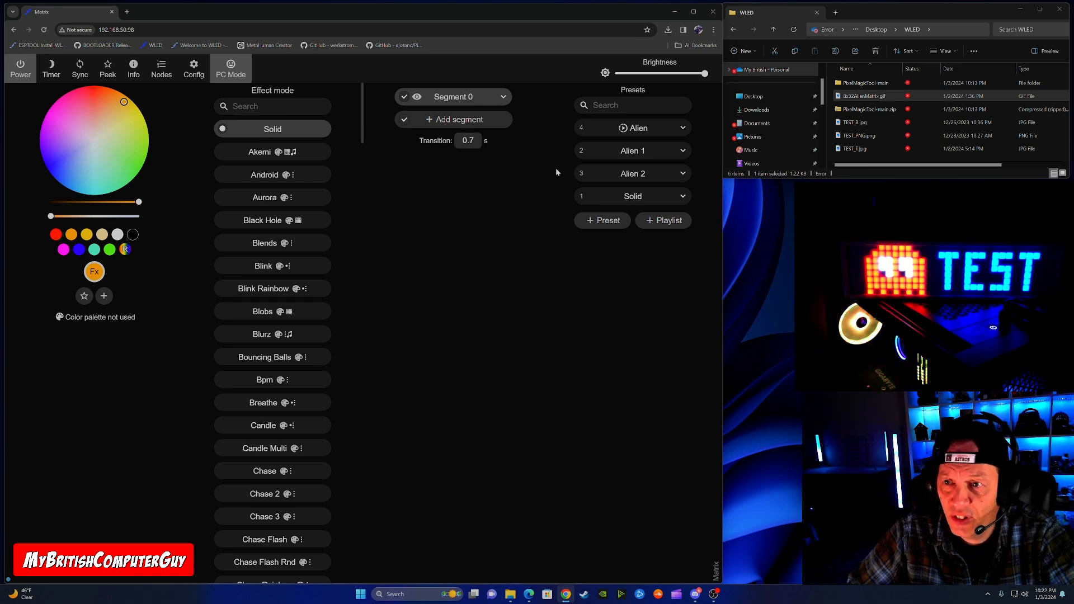
Step: Set the Alien 2 entry's duration in the Alien playlist to .5 s and save the playlist
left_click(682, 128)
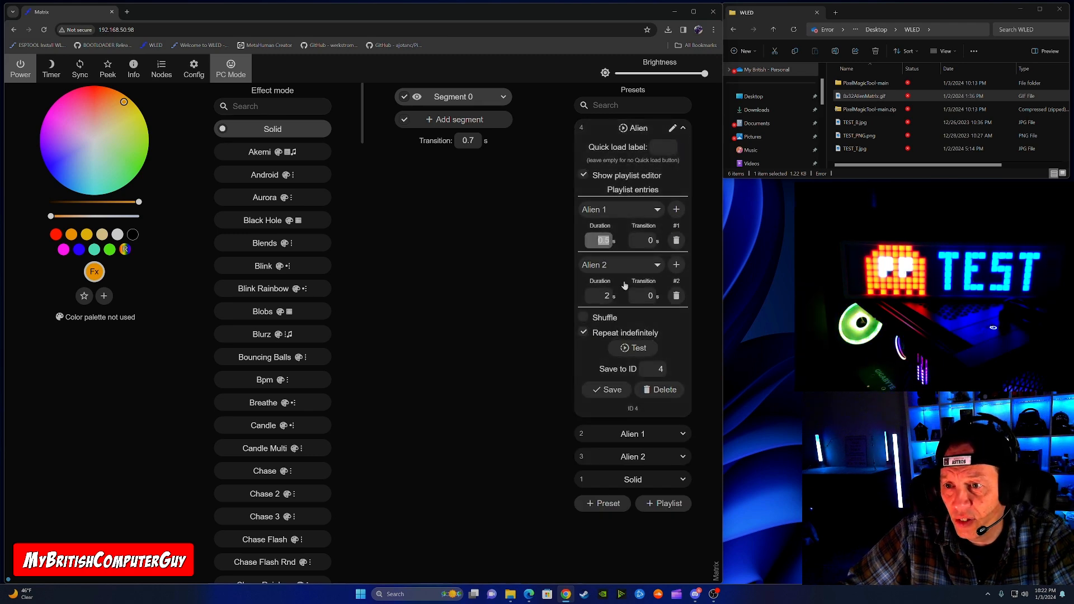
double_click(606, 296)
type(".5")
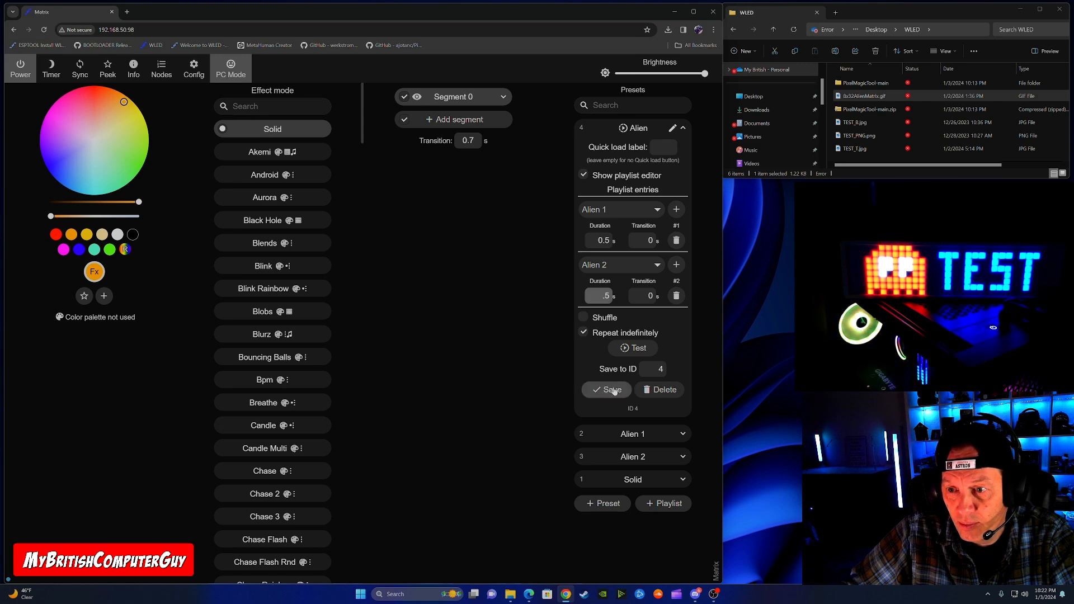
left_click(611, 389)
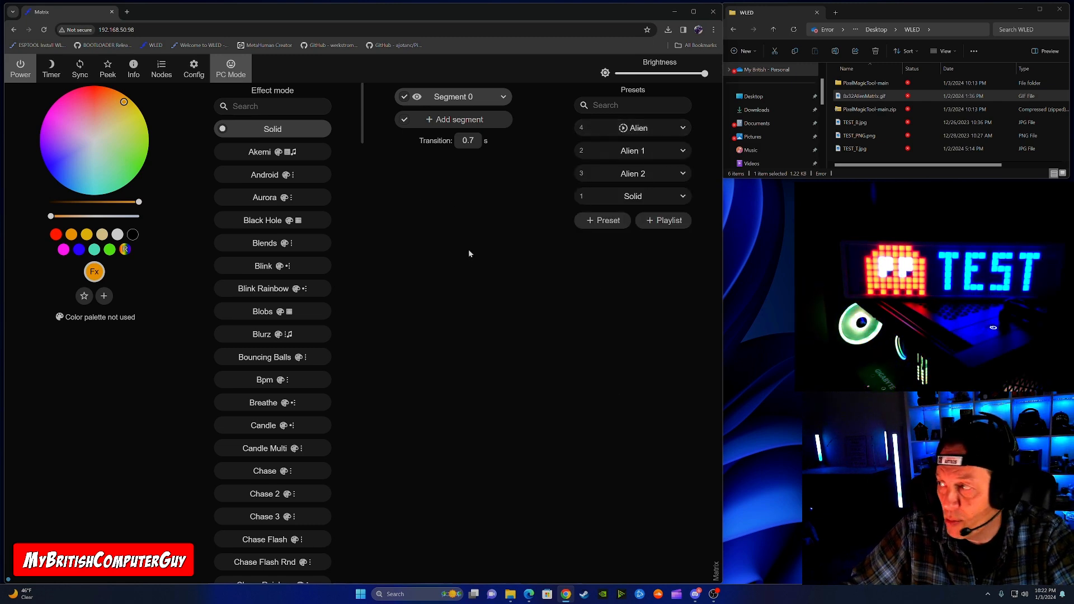
Step: Apply the Solid preset, try the Aurora and Black Hole effects on the matrix, and return to the Alien playlist
left_click(648, 197)
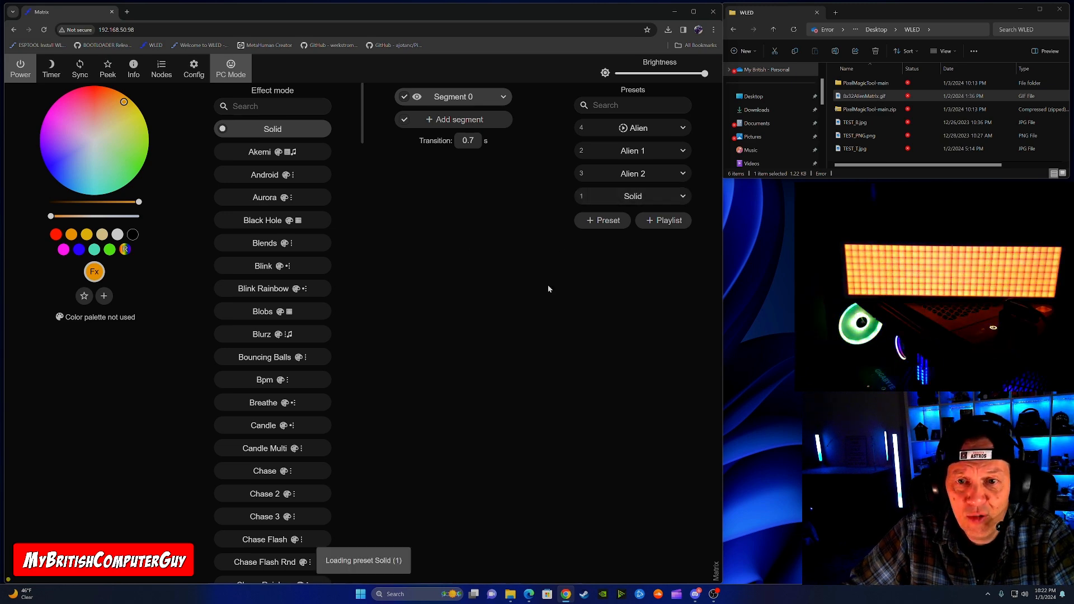
left_click(265, 199)
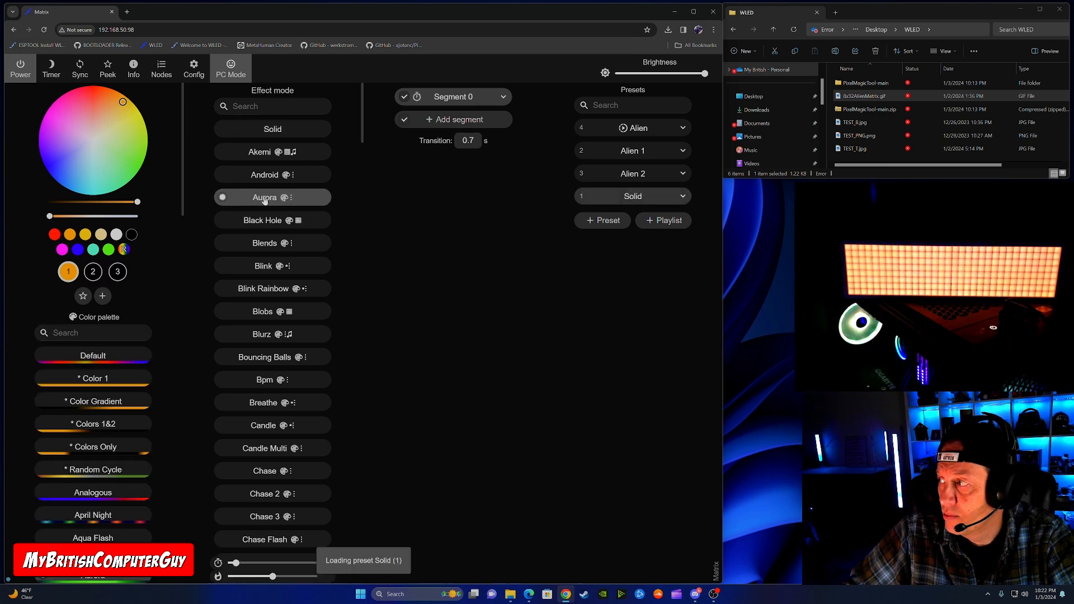
left_click(263, 221)
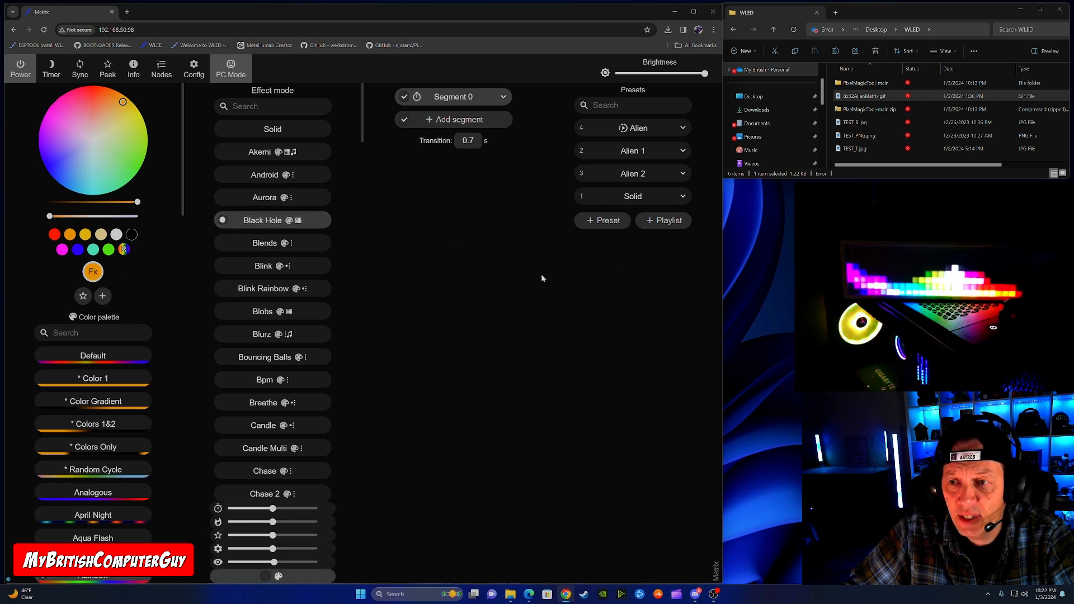
left_click(626, 128)
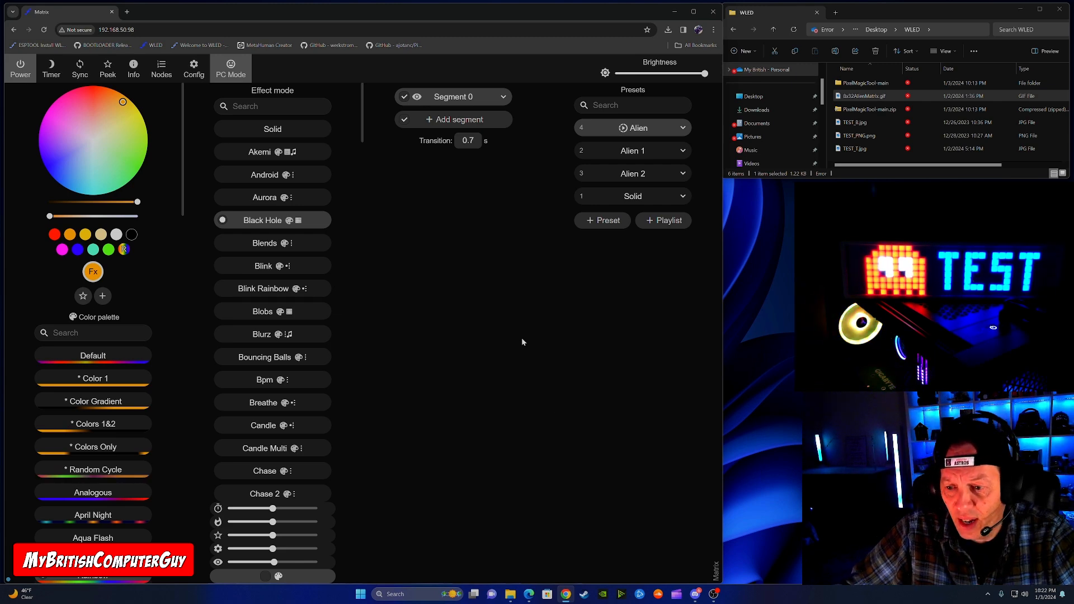
Step: Open pxmagic.htm from the PixelMagicTool-main folder and set the Pixel Magic Tool brightness to 255
double_click(859, 84)
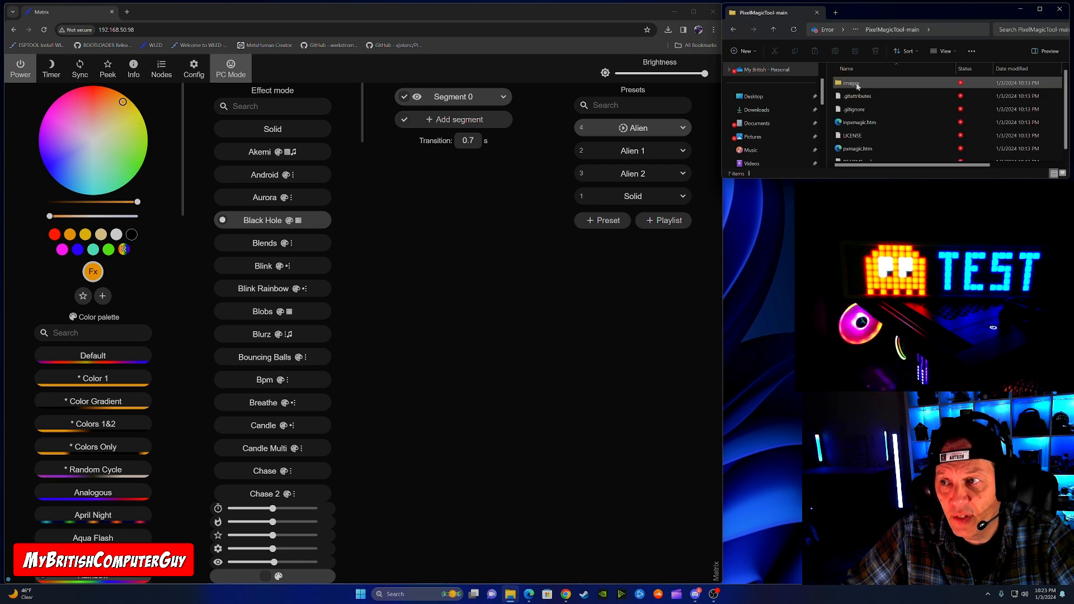
double_click(858, 149)
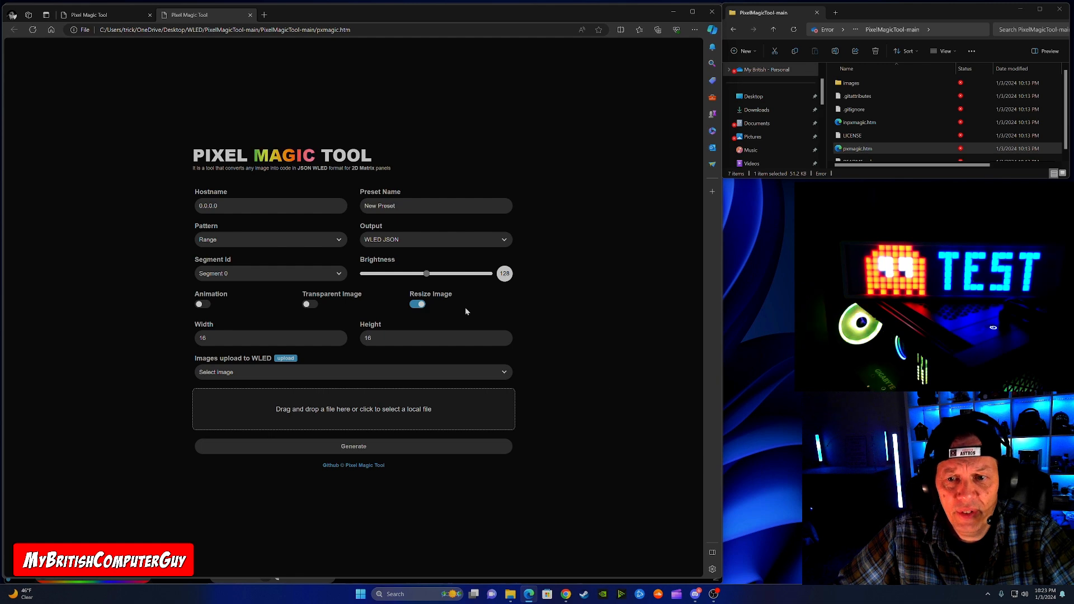
left_click(431, 281)
left_click_drag(489, 283, 495, 283)
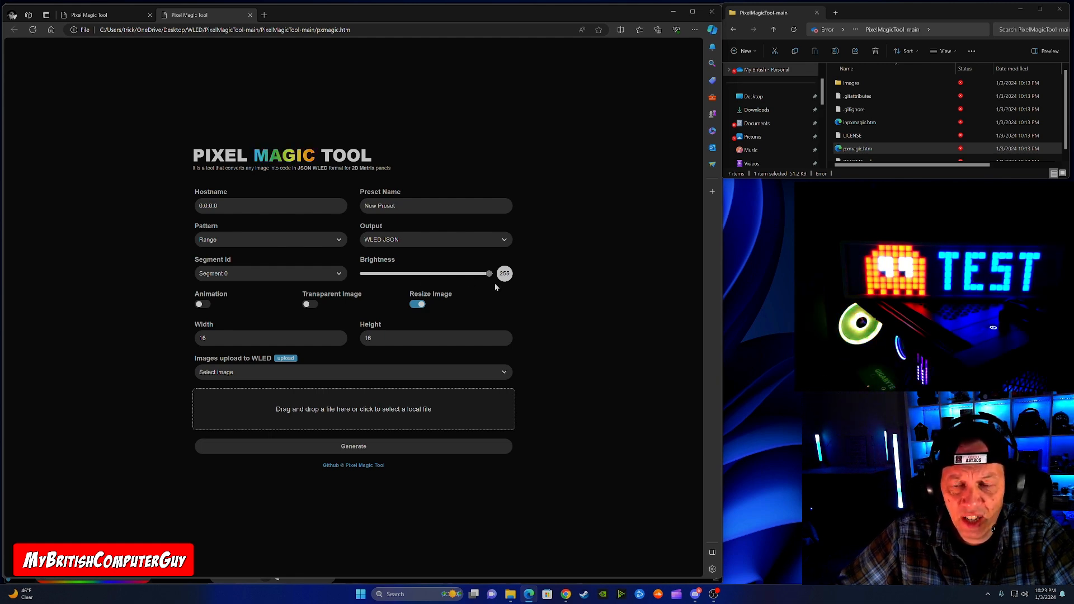